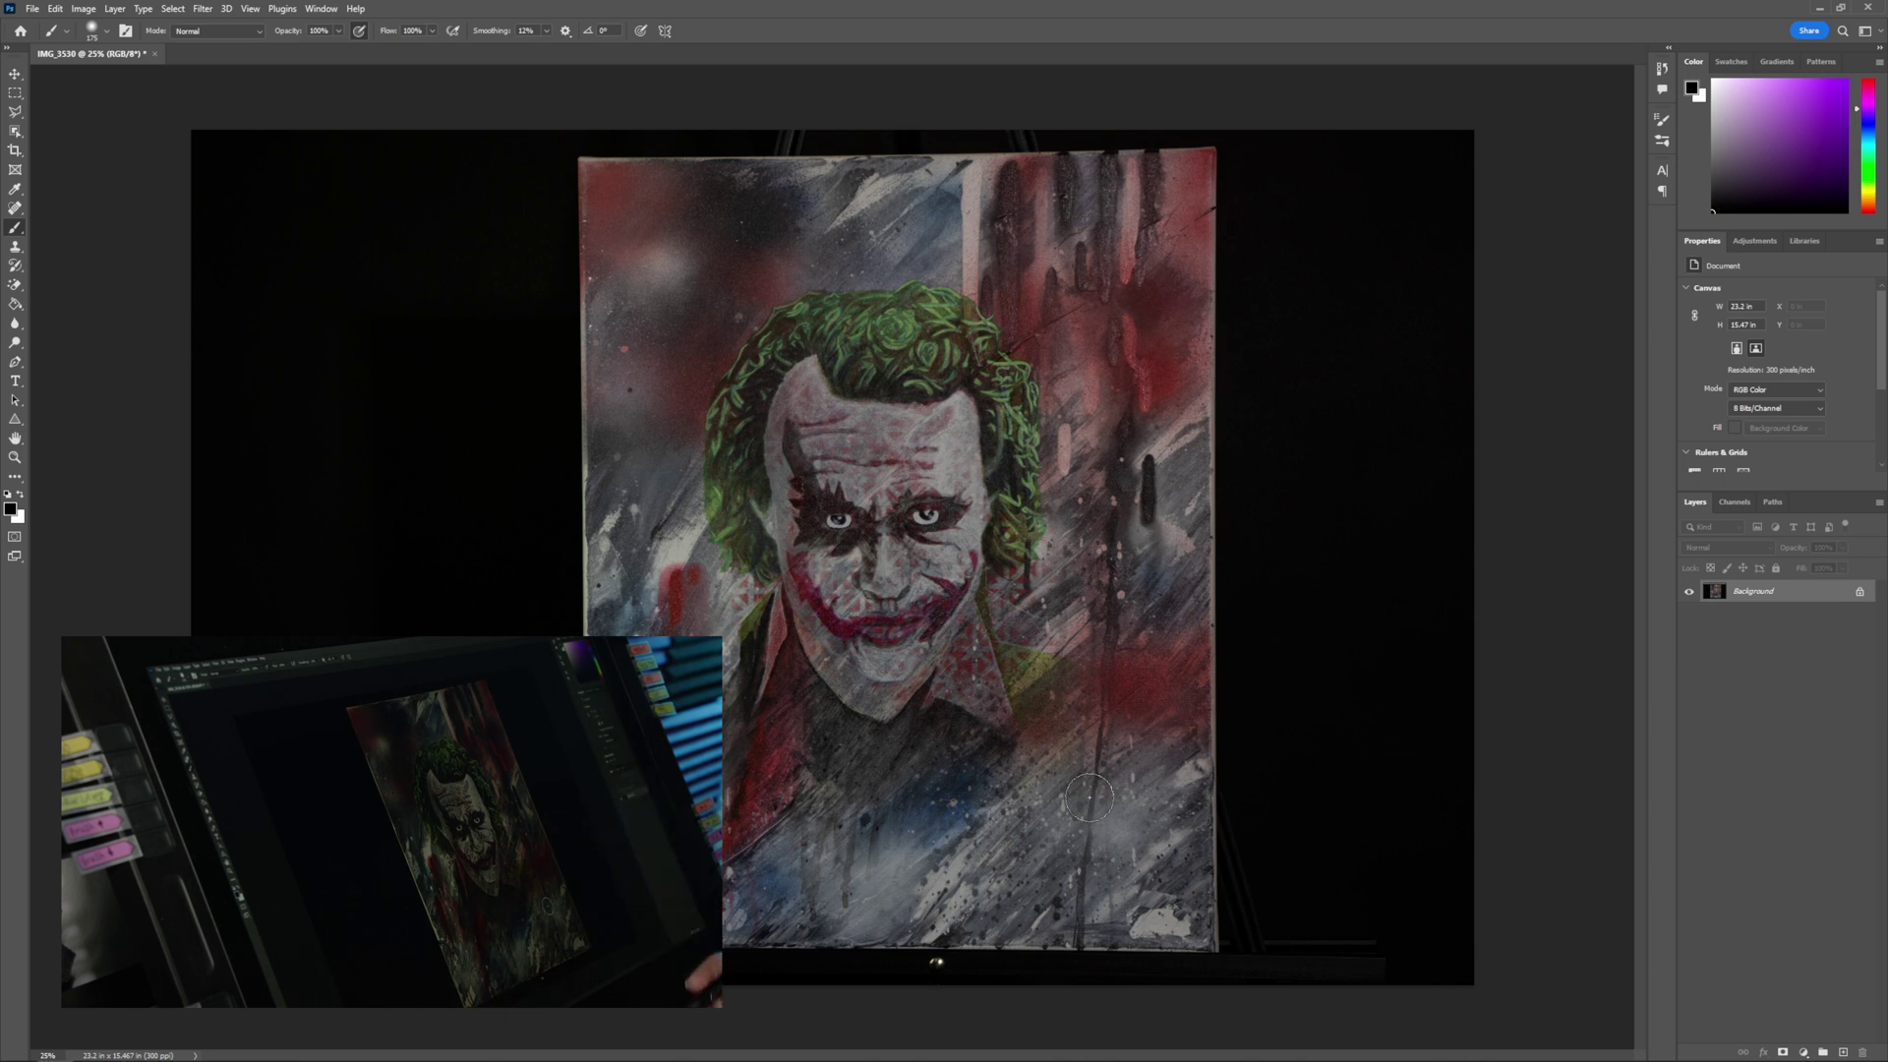
Step: Duplicate the Background layer as a new layer named 'color'
{"action": "right_click", "coordinate": [1760, 597]}
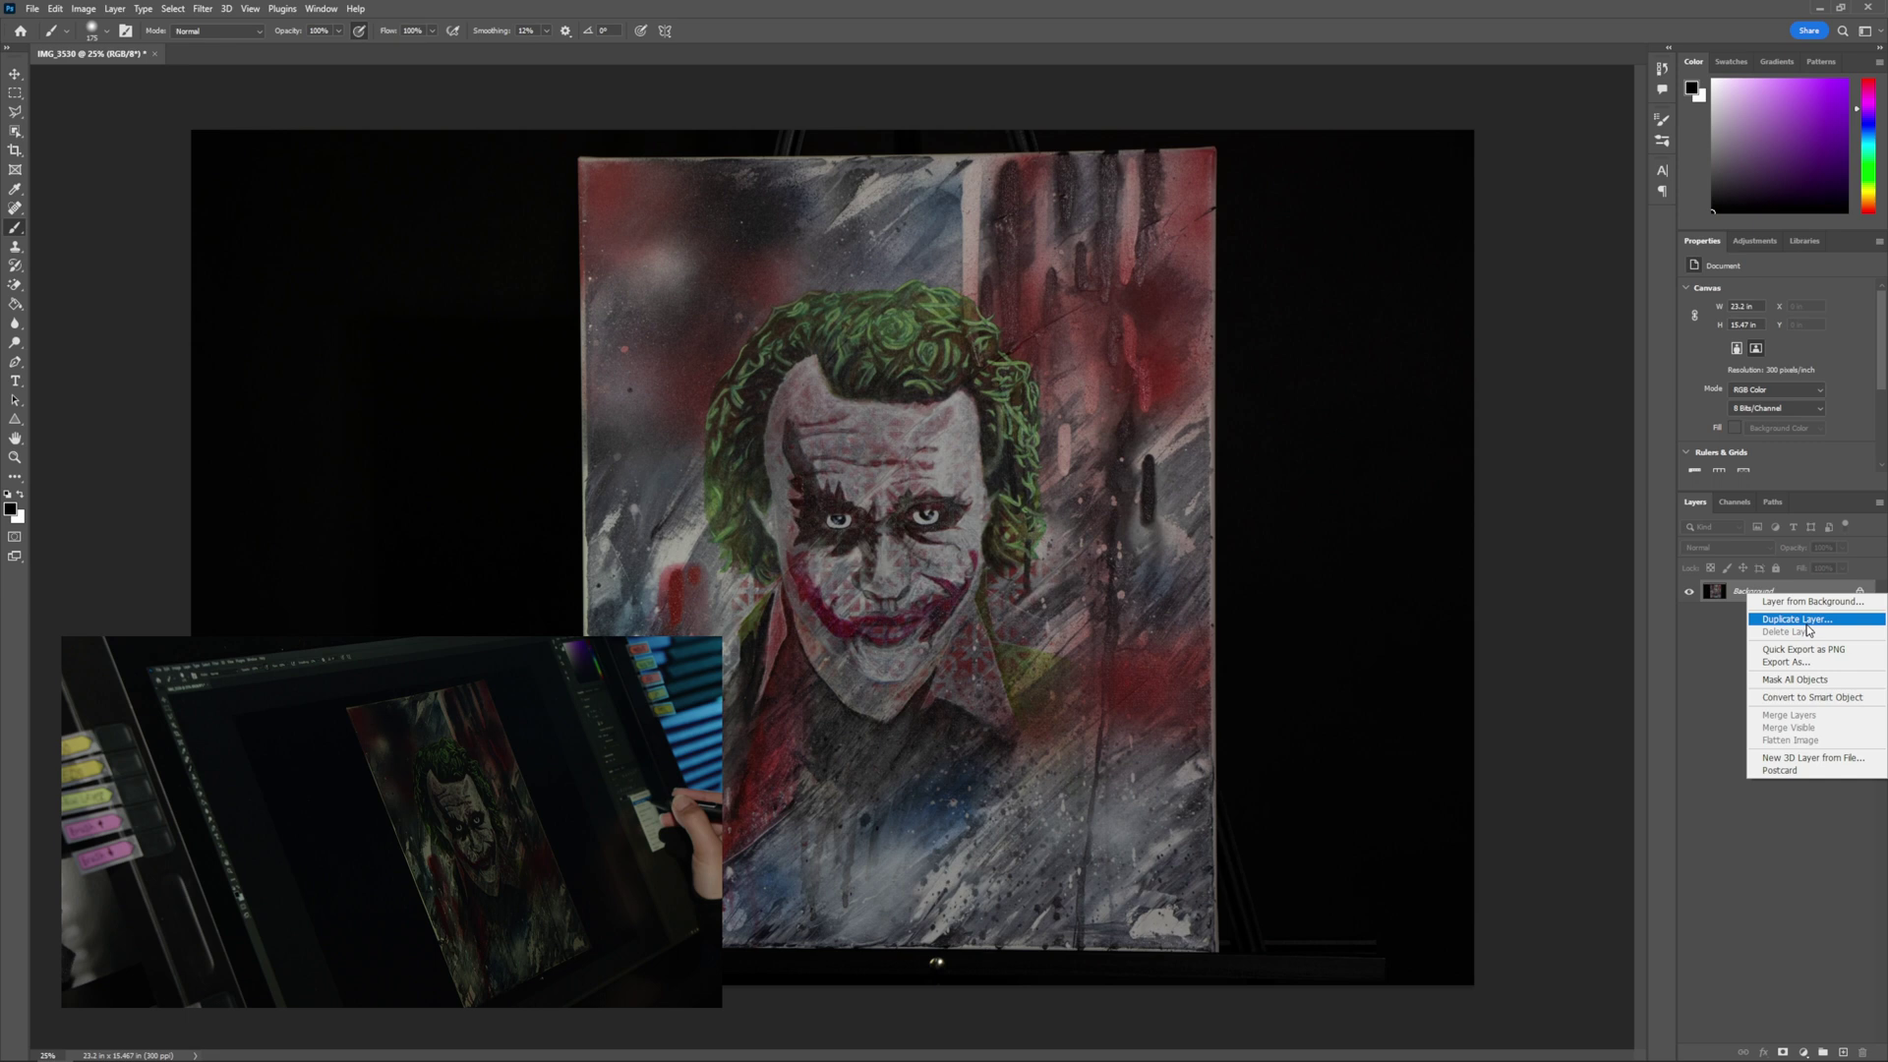
{"action": "left_click", "coordinate": [1820, 622]}
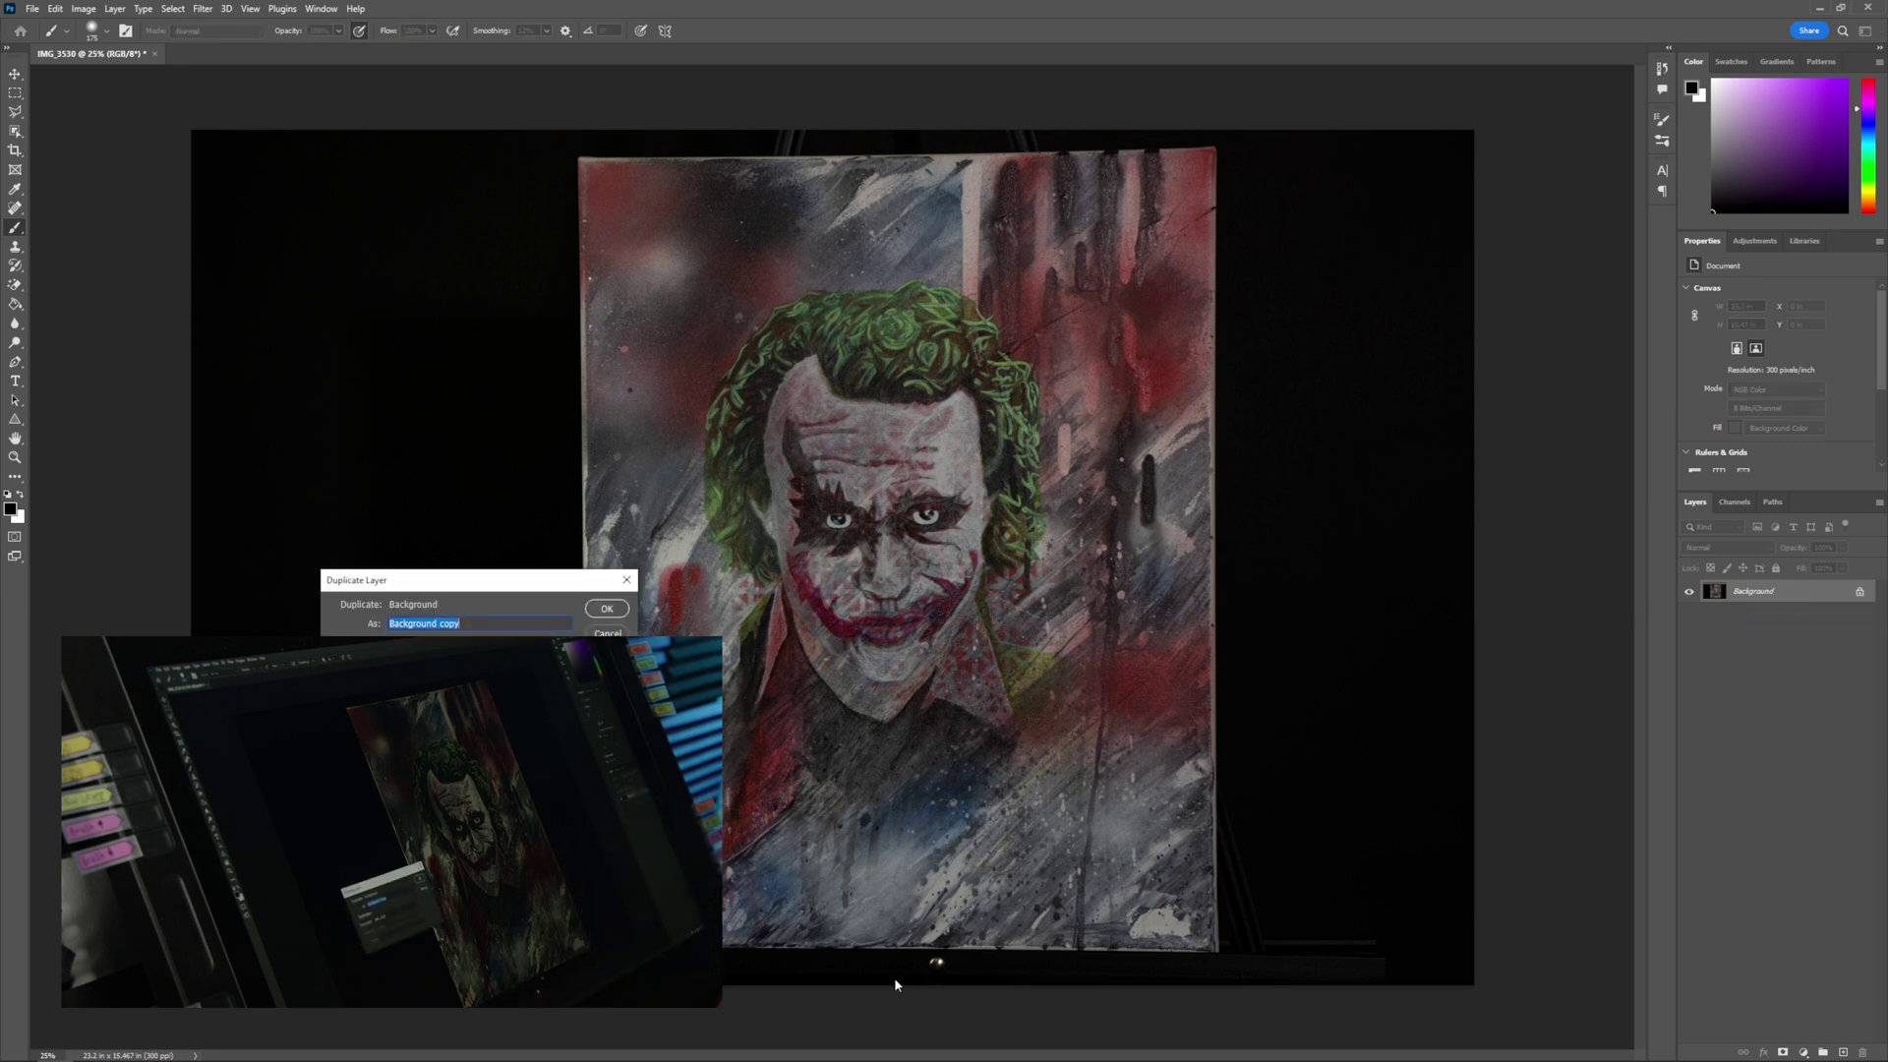
{"action": "type", "text": "color"}
{"action": "key", "text": "Return"}
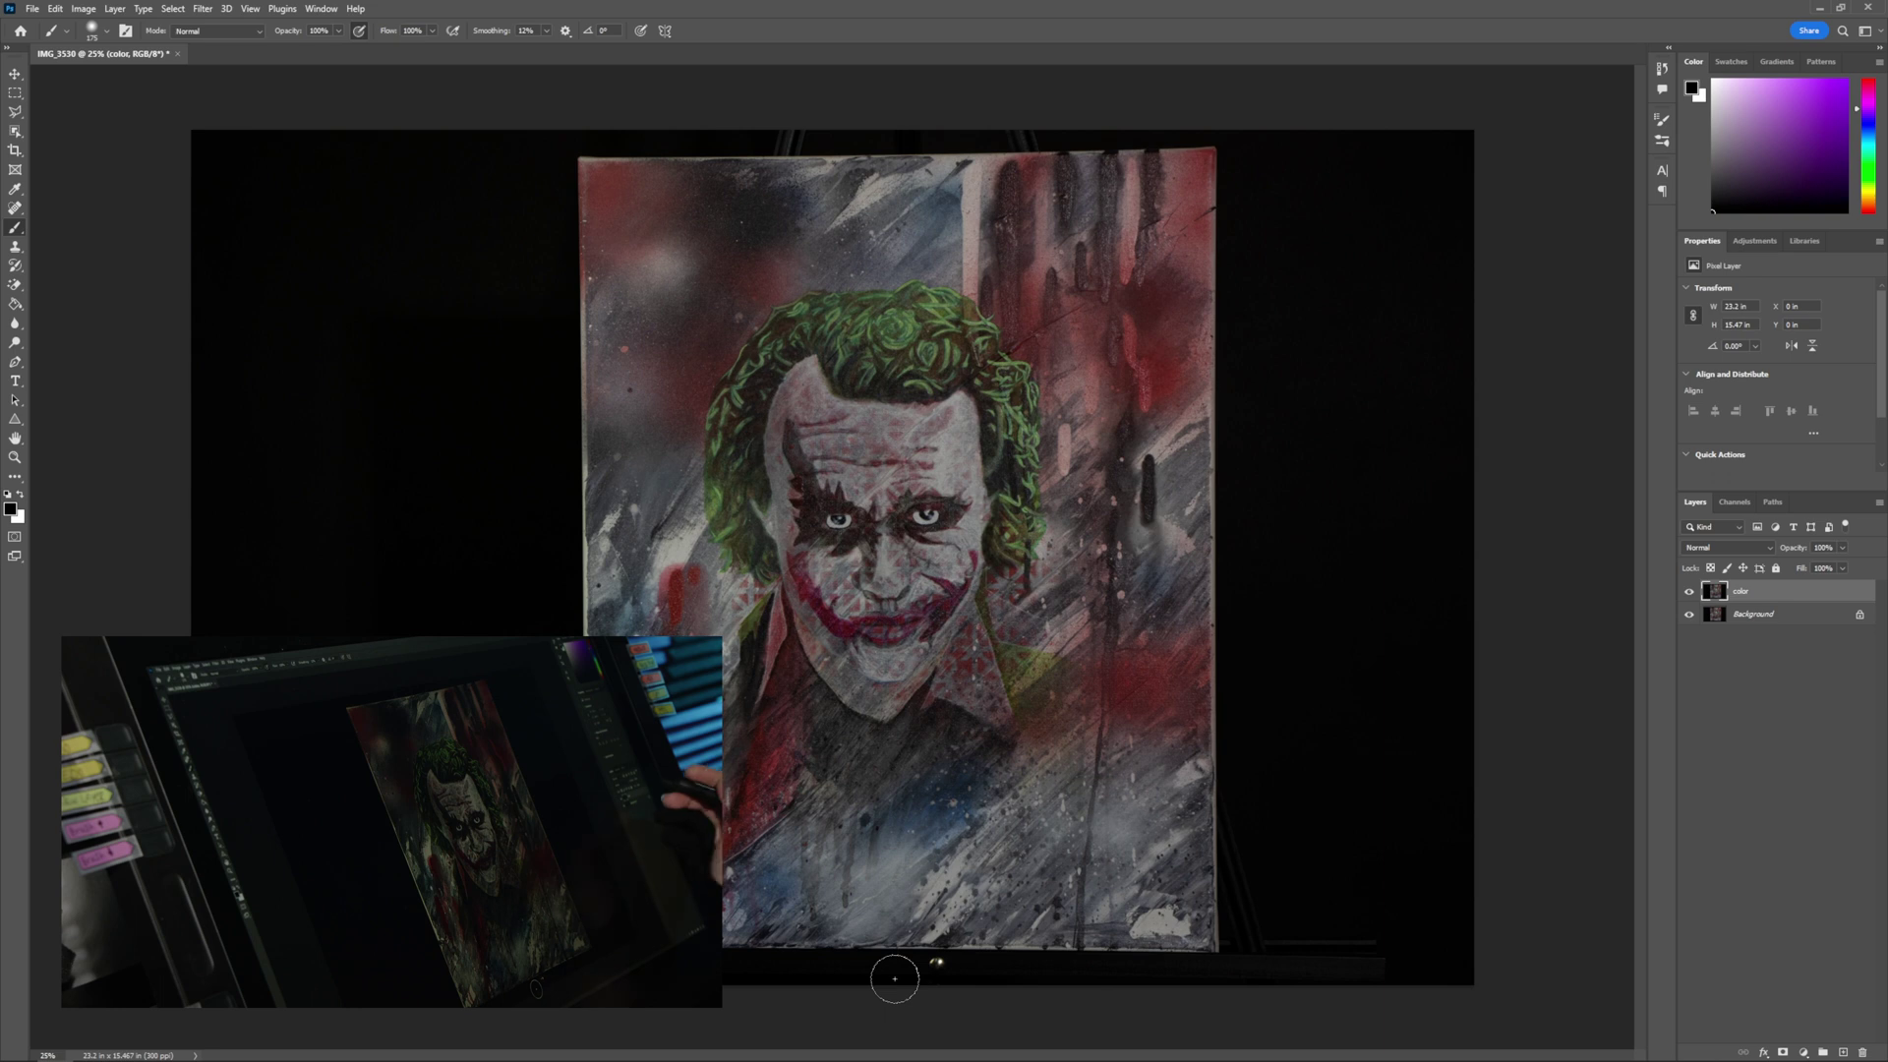
Step: Duplicate it again as 'detail' and group the detail and color layers into Group 1
{"action": "right_click", "coordinate": [1770, 595]}
{"action": "left_click", "coordinate": [1731, 99]}
{"action": "type", "text": "detail"}
{"action": "key", "text": "Return"}
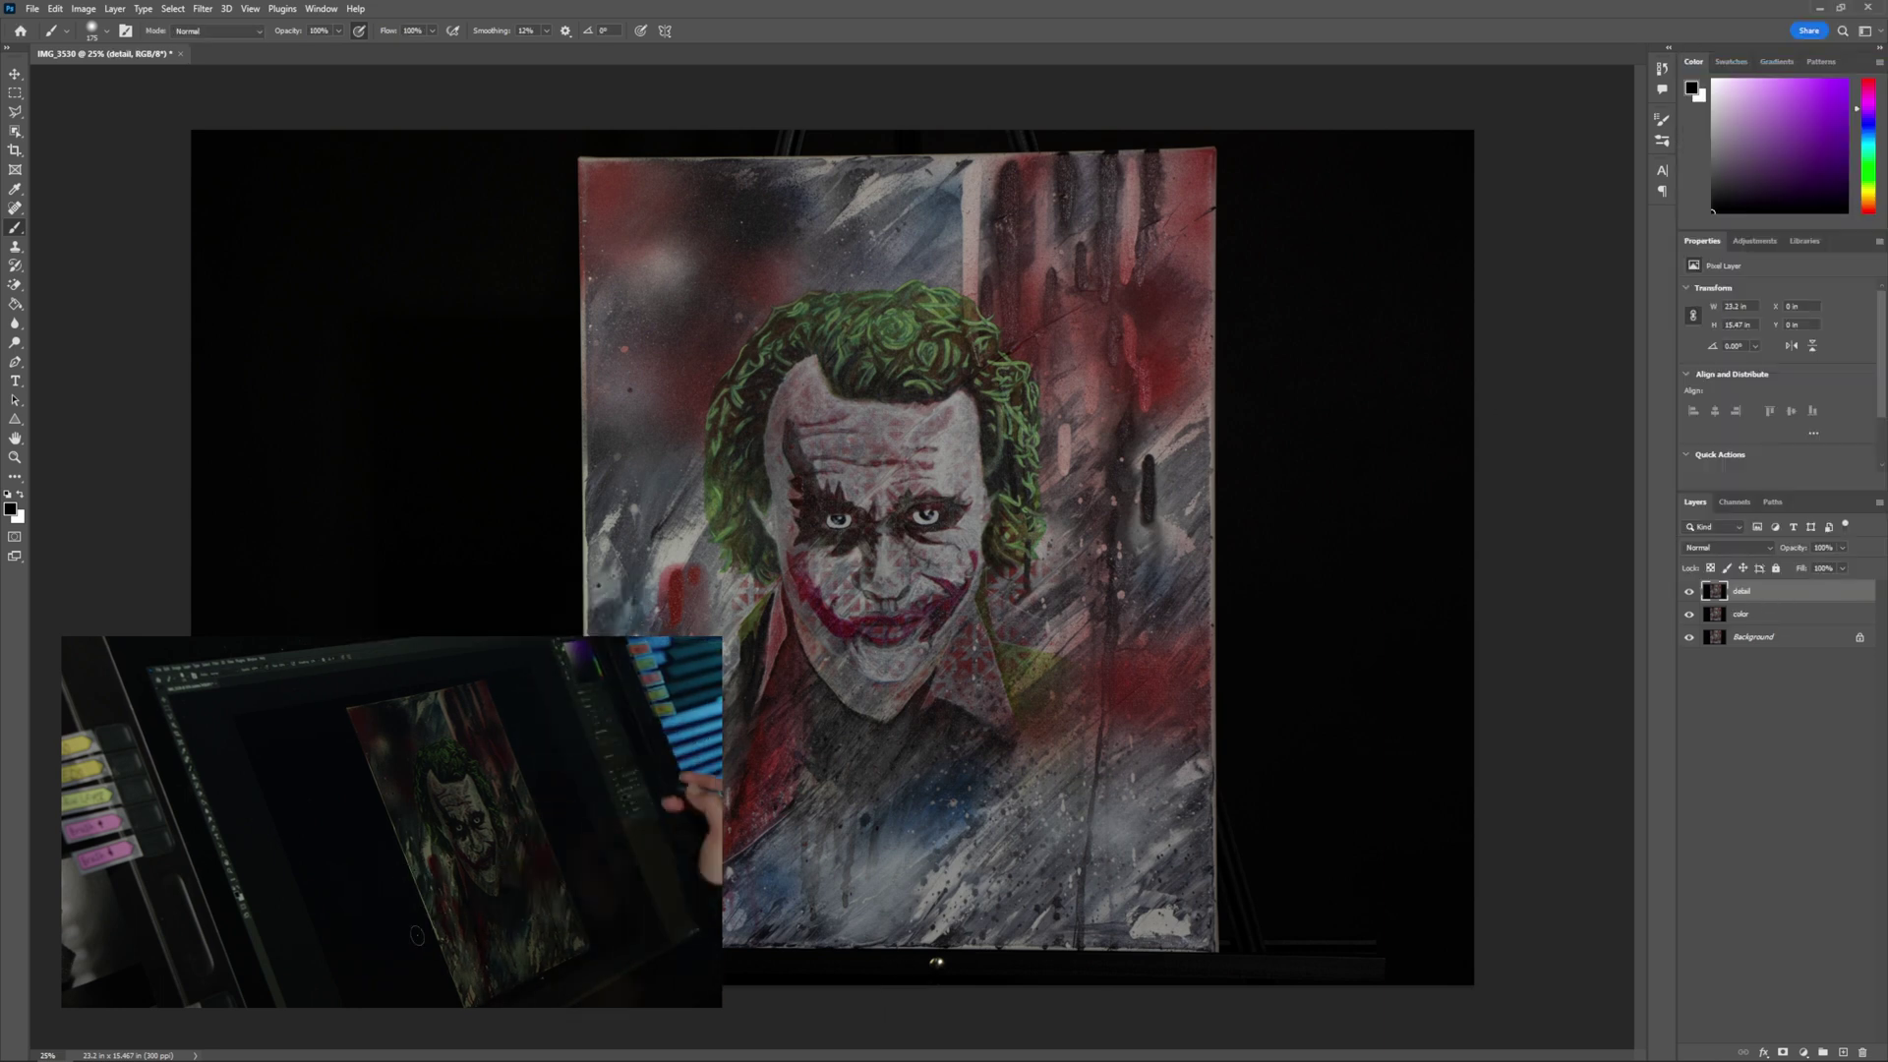
{"action": "left_click", "coordinate": [1783, 616], "text": "shift"}
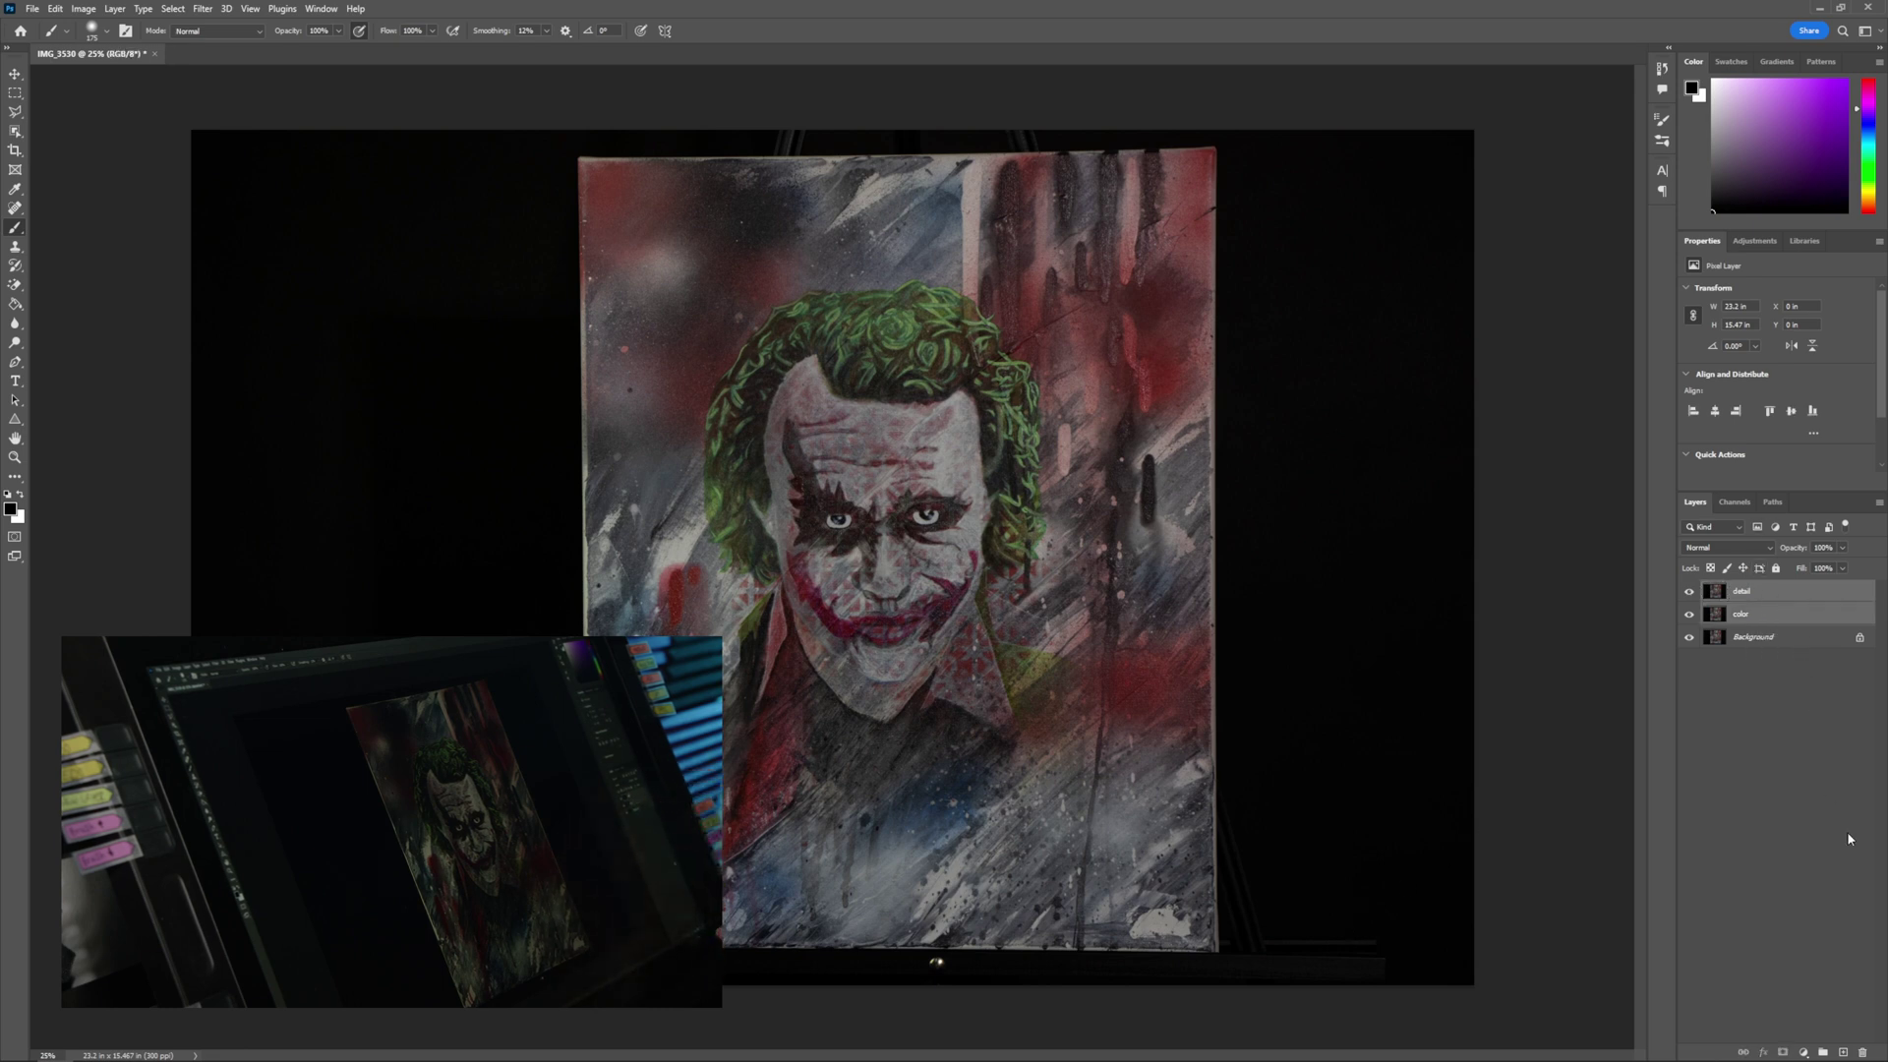
{"action": "left_click", "coordinate": [1826, 1053]}
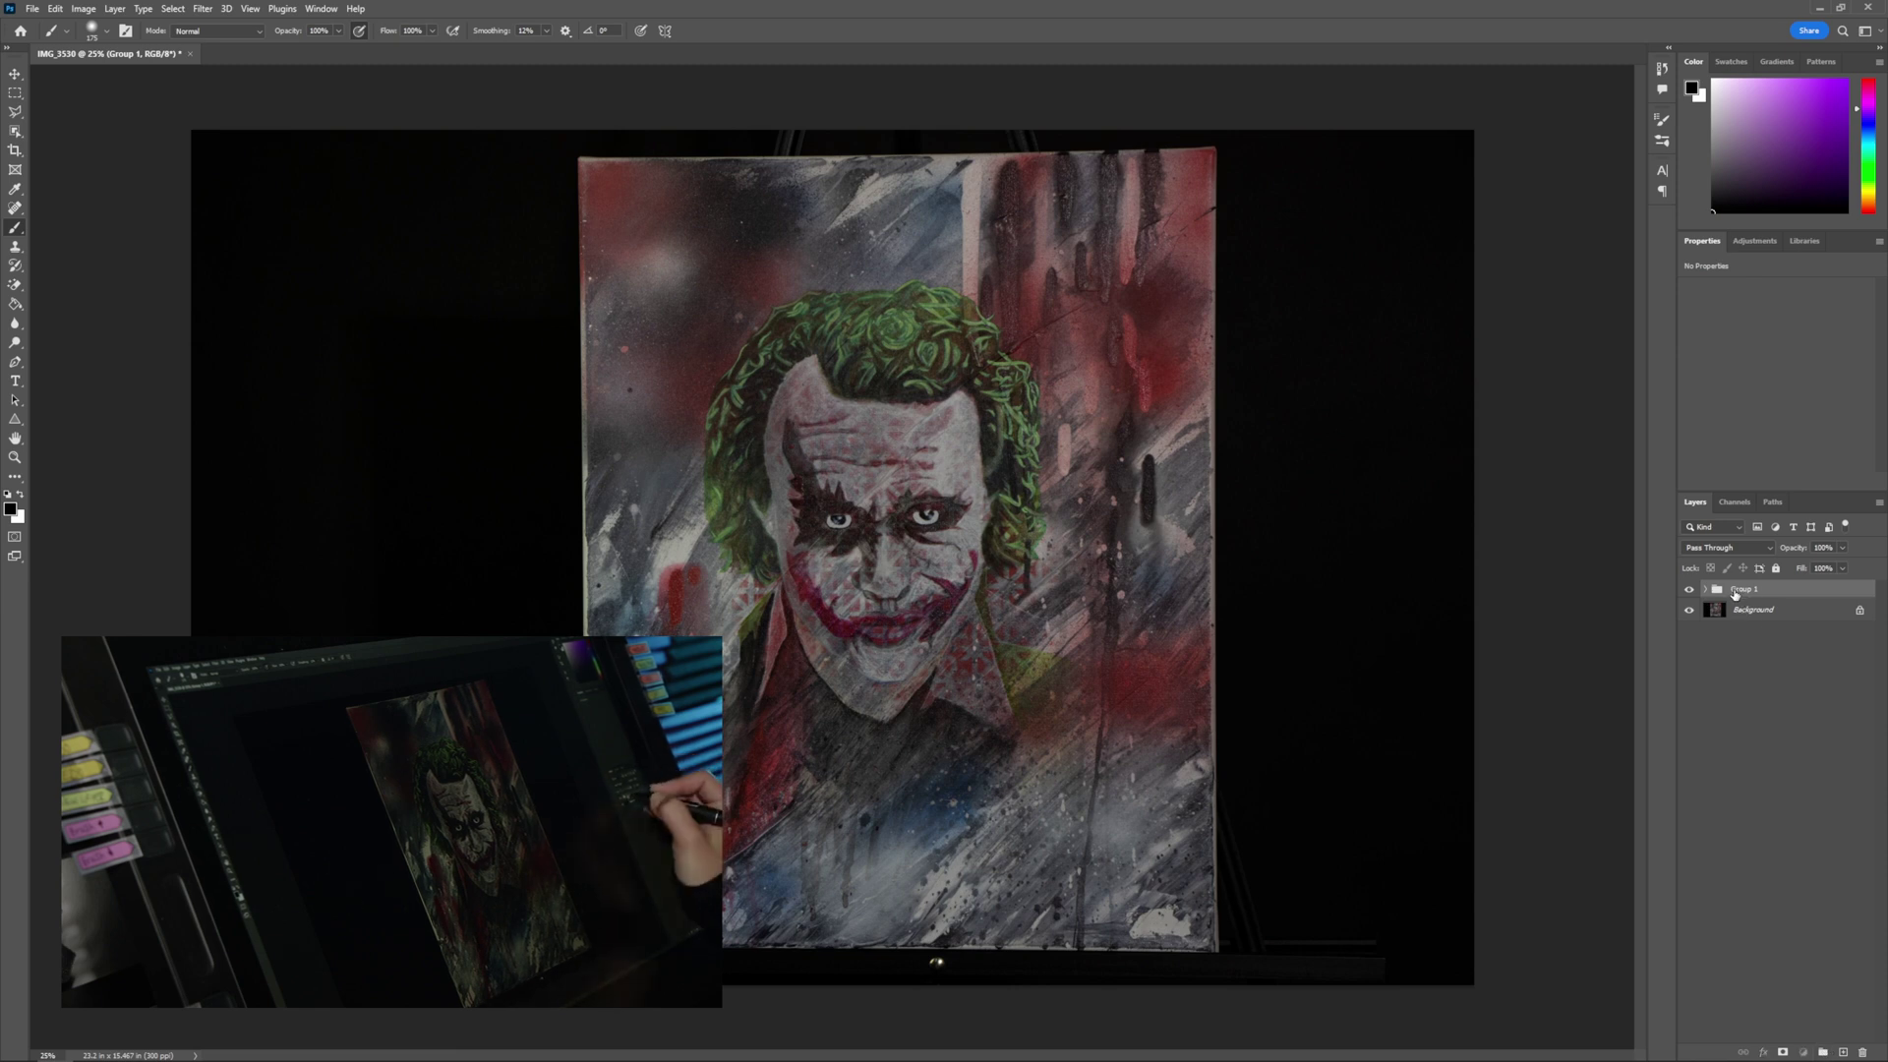
Step: Rename Group 1 to 'frequency separation'
{"action": "right_click", "coordinate": [1741, 592]}
{"action": "key", "text": "Escape"}
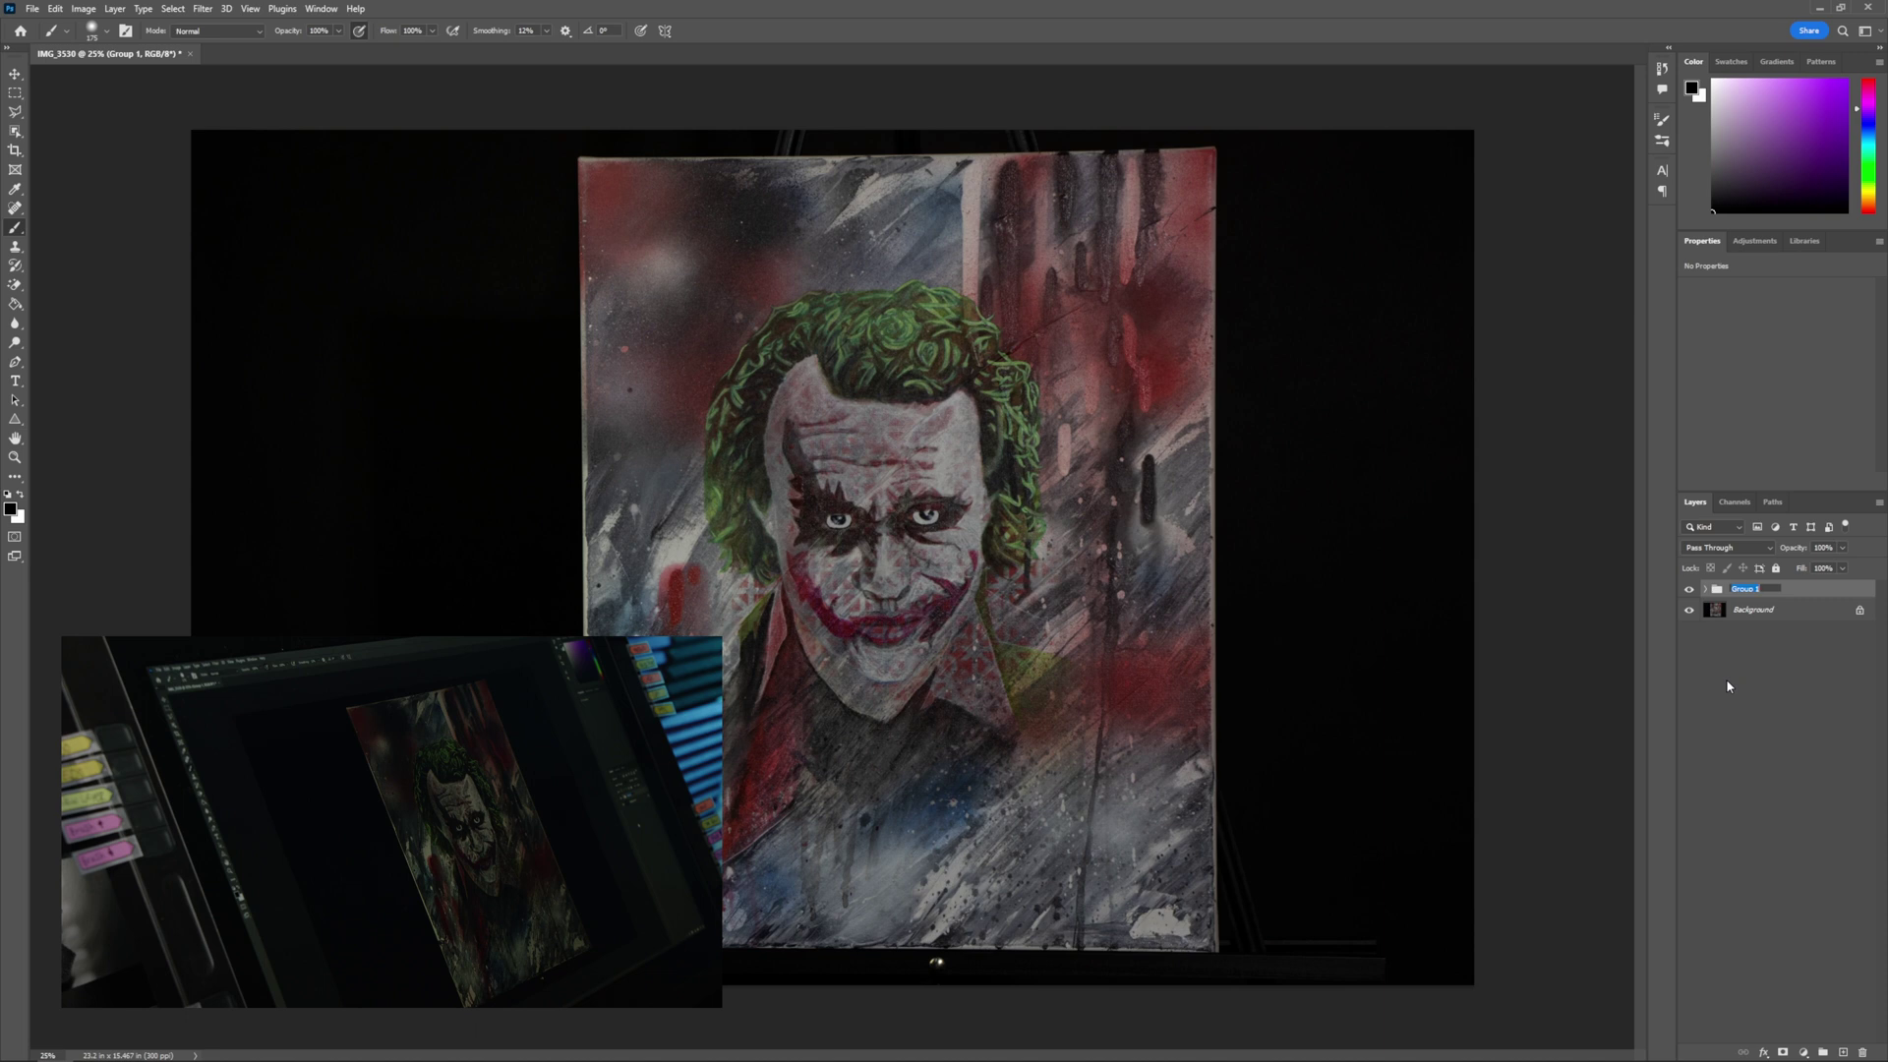
{"action": "type", "text": "frequency separationm"}
{"action": "key", "text": "BackSpace"}
{"action": "key", "text": "Return"}
Step: Expand the group, hide the detail layer and select the color layer
{"action": "left_click", "coordinate": [1706, 589]}
{"action": "left_click", "coordinate": [1689, 609]}
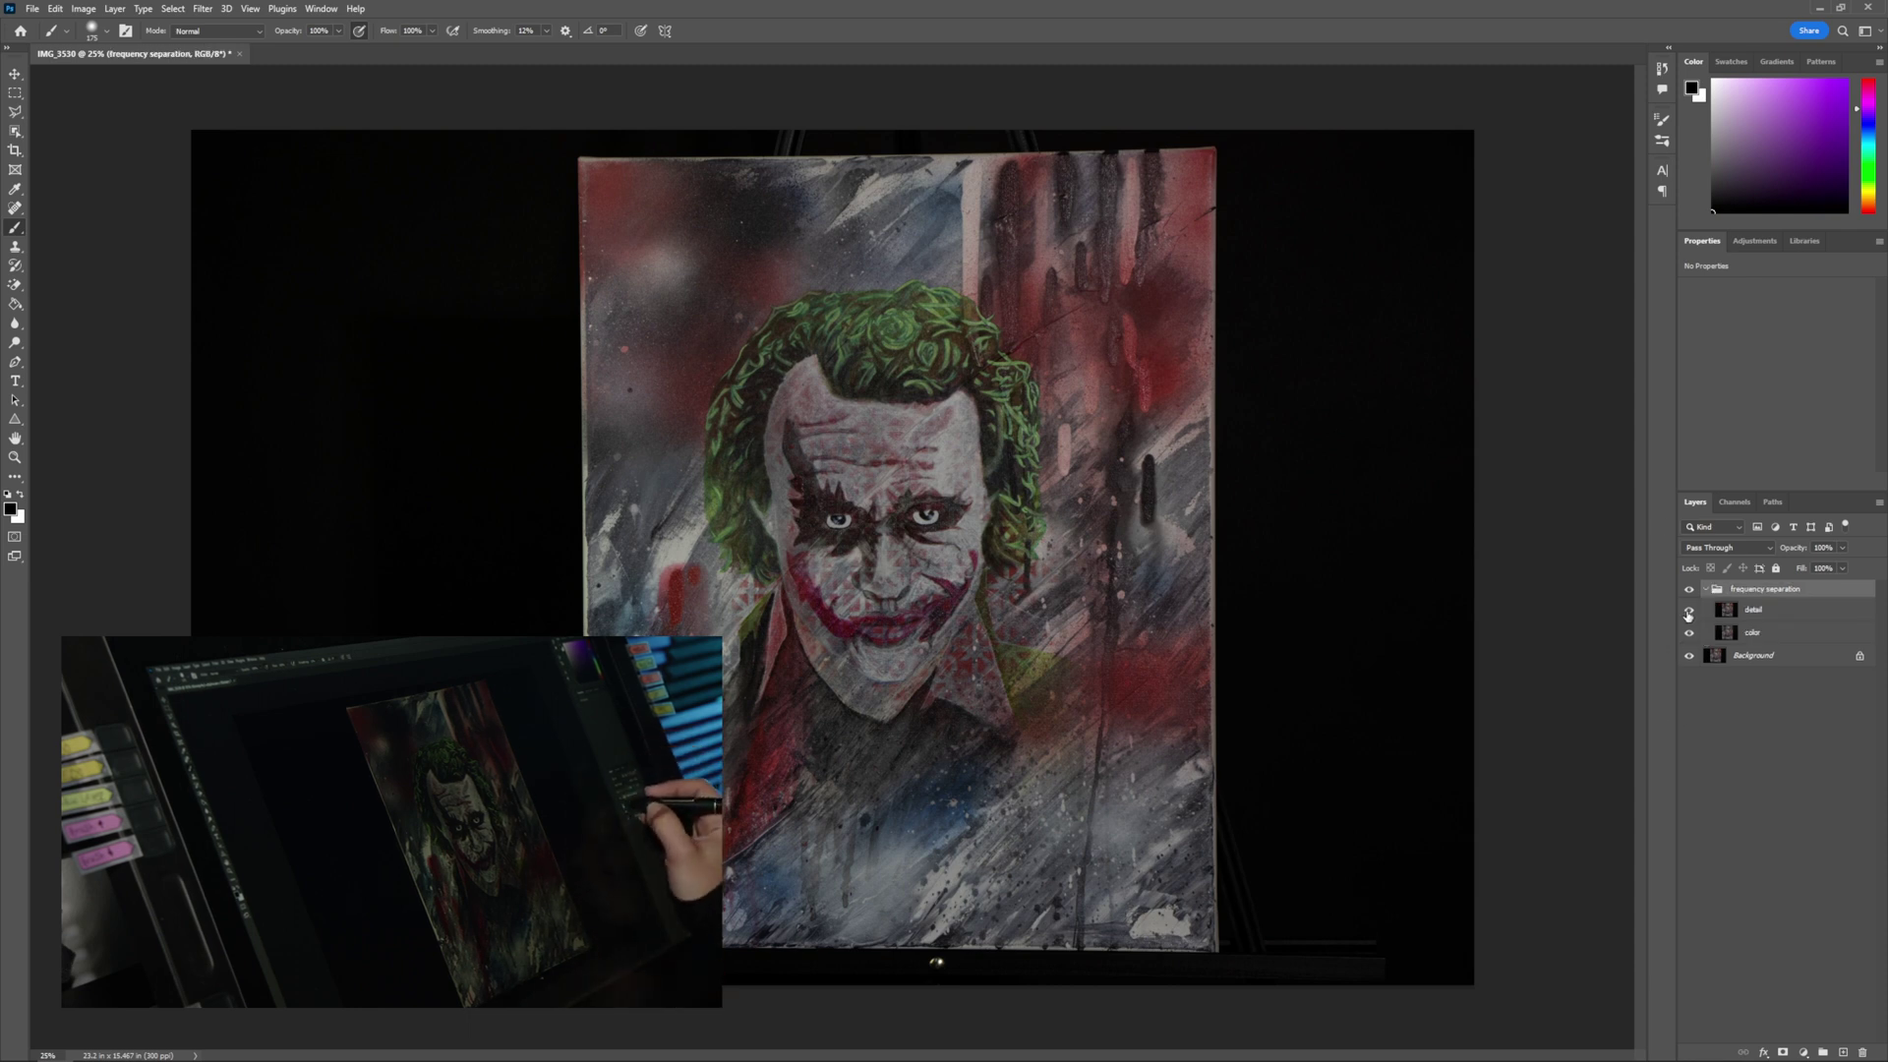
{"action": "left_click", "coordinate": [1769, 634]}
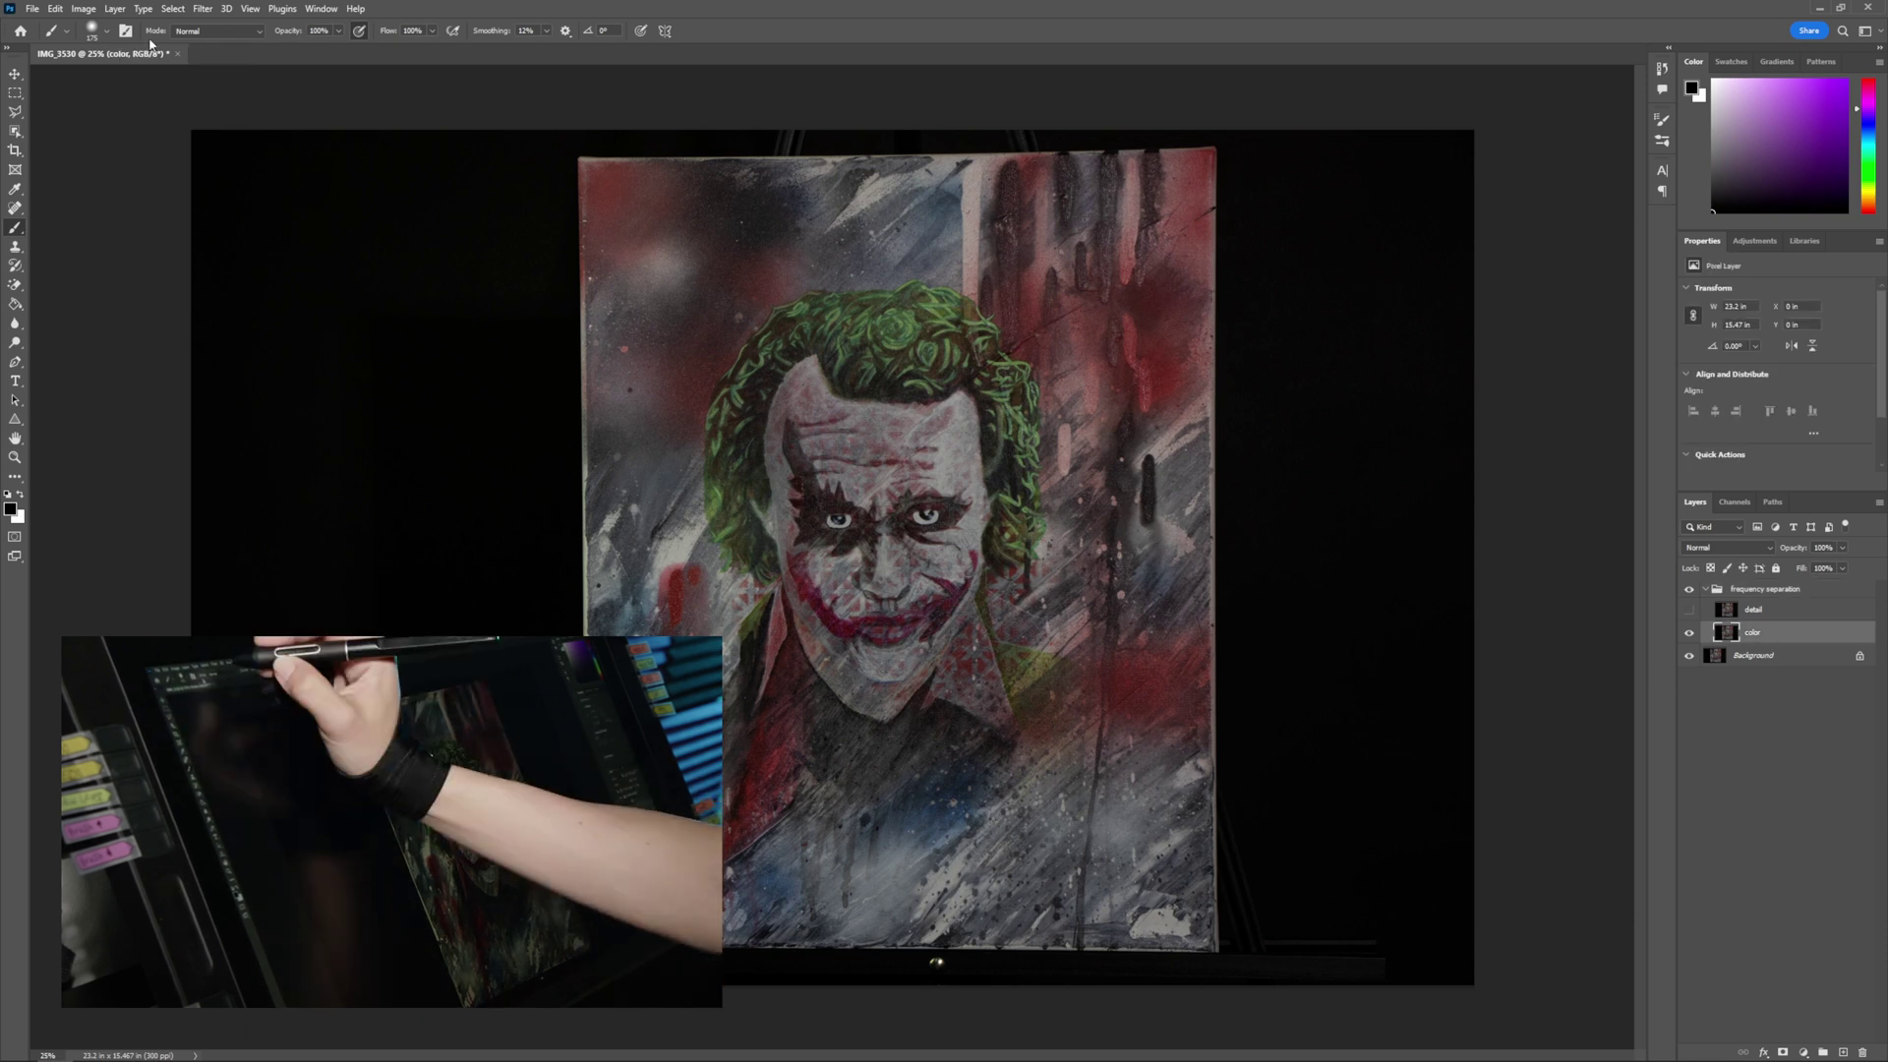
Step: Blur the color layer with a 2.9-pixel Gaussian Blur, previewing the face area
{"action": "left_click", "coordinate": [203, 9]}
{"action": "mouse_move", "coordinate": [325, 185]}
{"action": "left_click", "coordinate": [421, 241]}
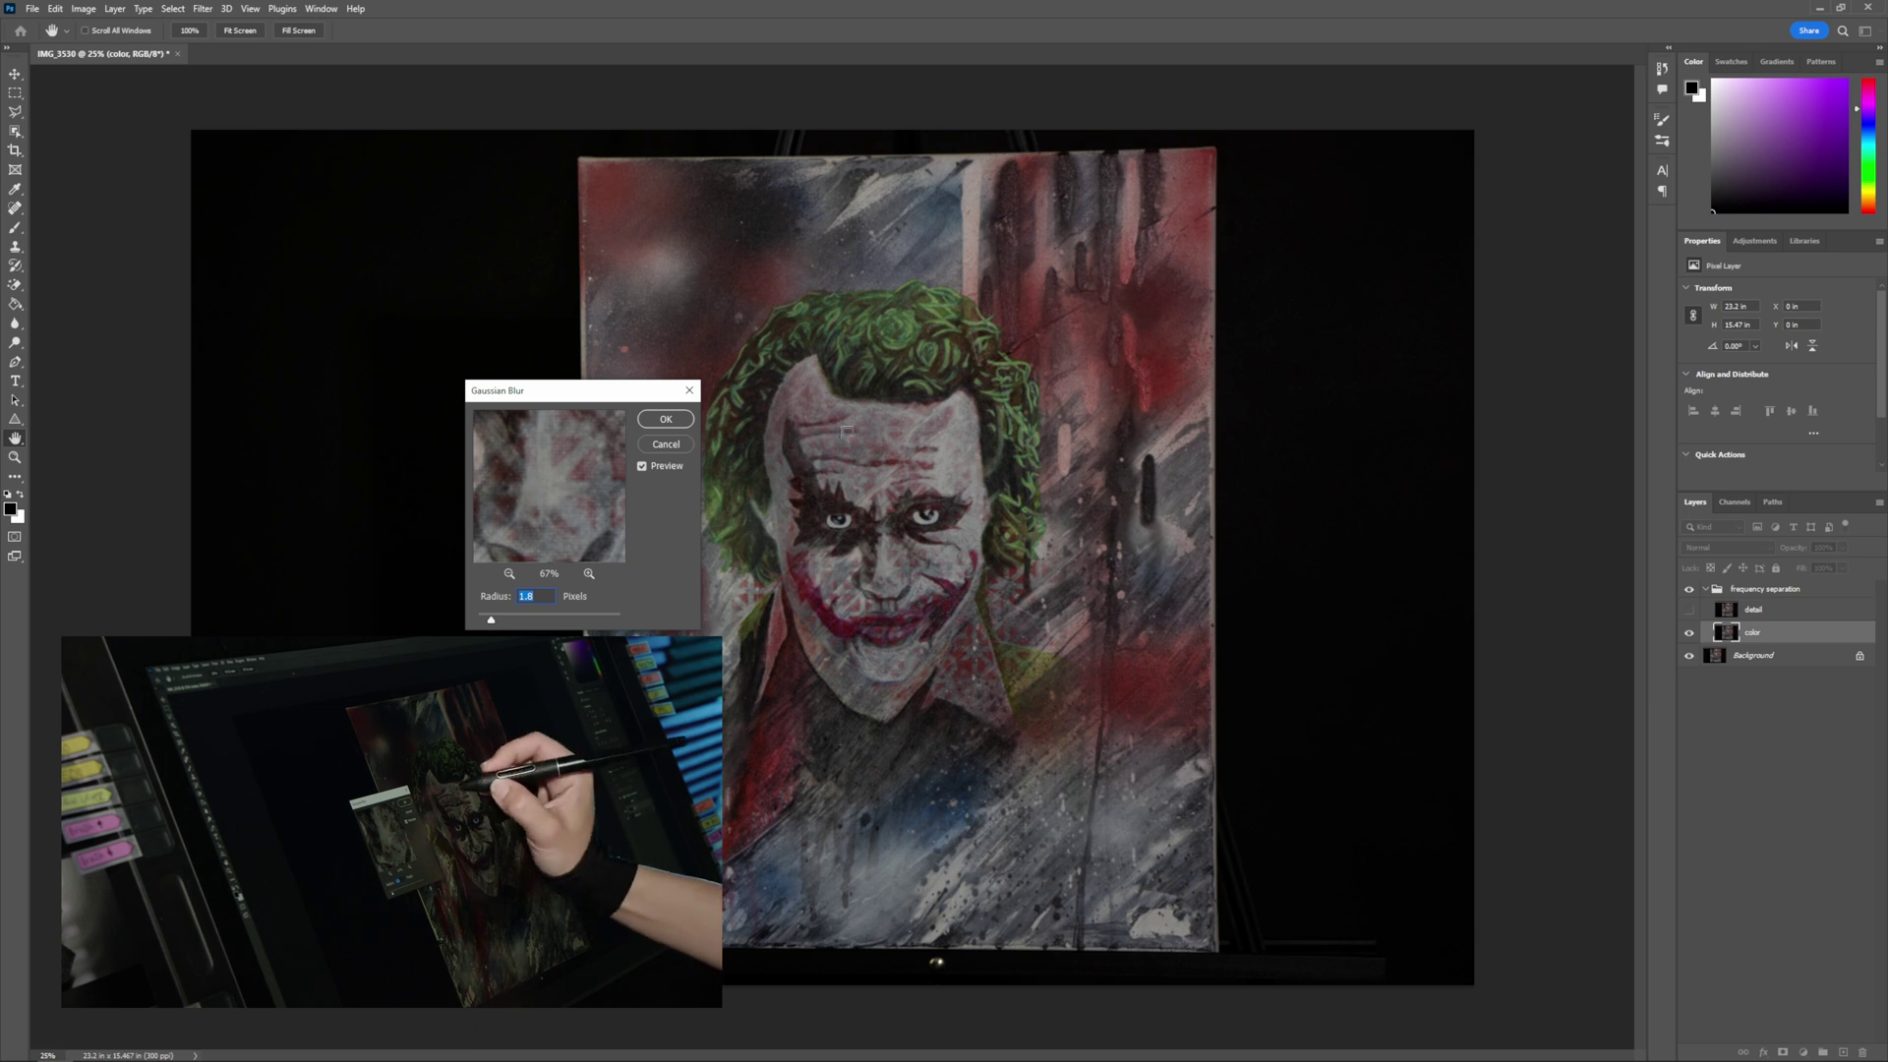
{"action": "left_click", "coordinate": [788, 549]}
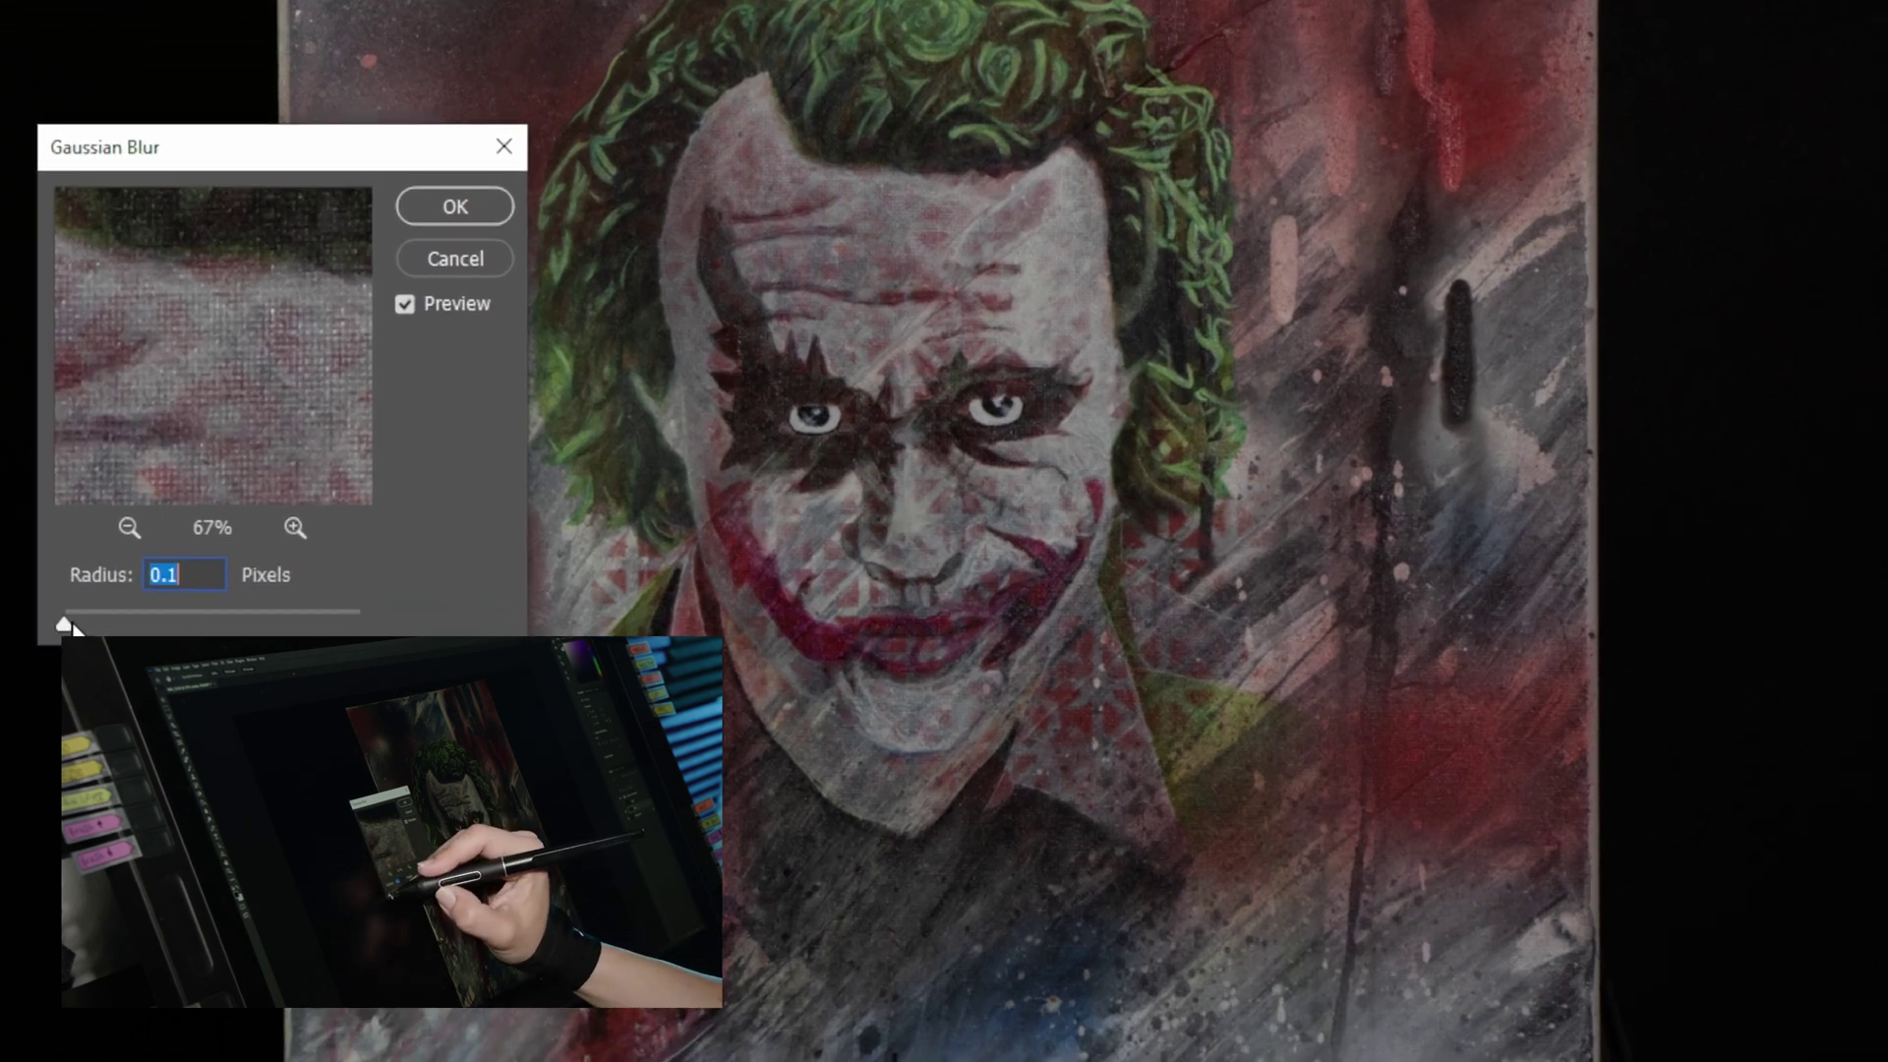
{"action": "left_click_drag", "start_coordinate": [63, 625], "coordinate": [107, 622]}
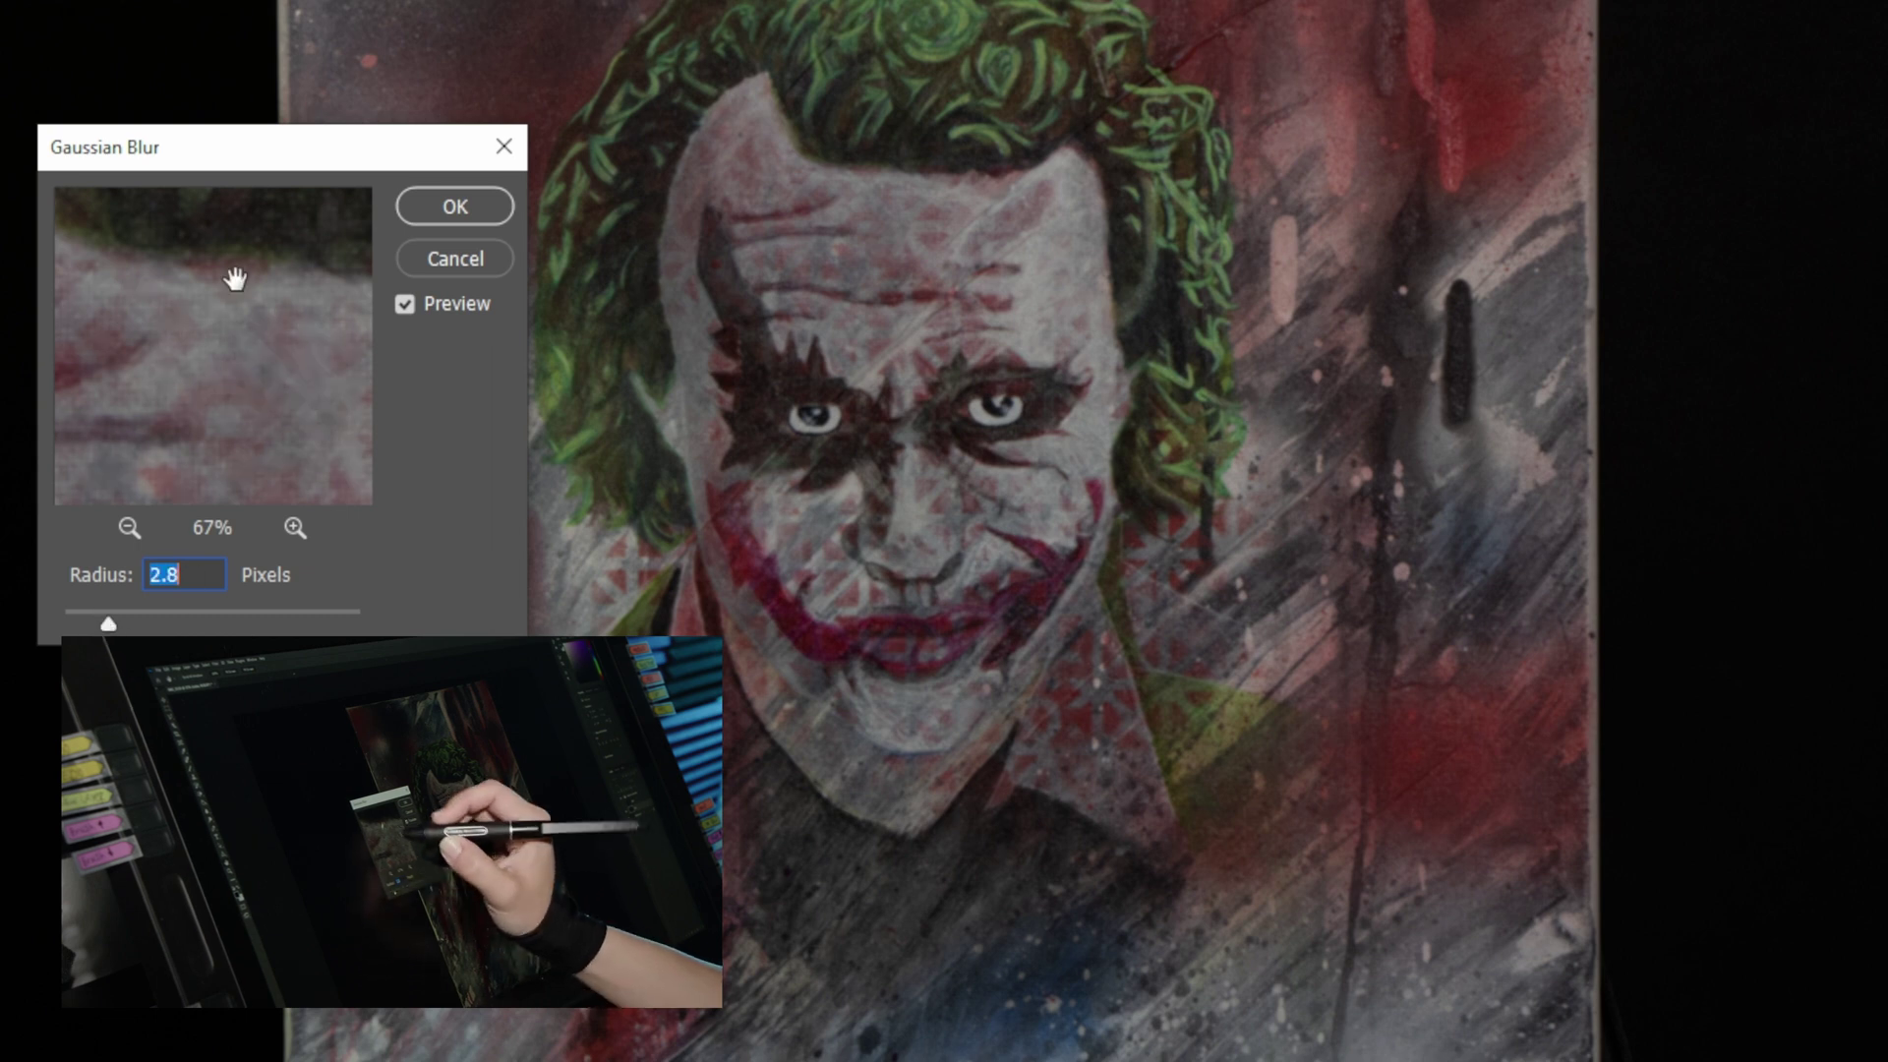
{"action": "left_click_drag", "start_coordinate": [107, 621], "coordinate": [111, 628]}
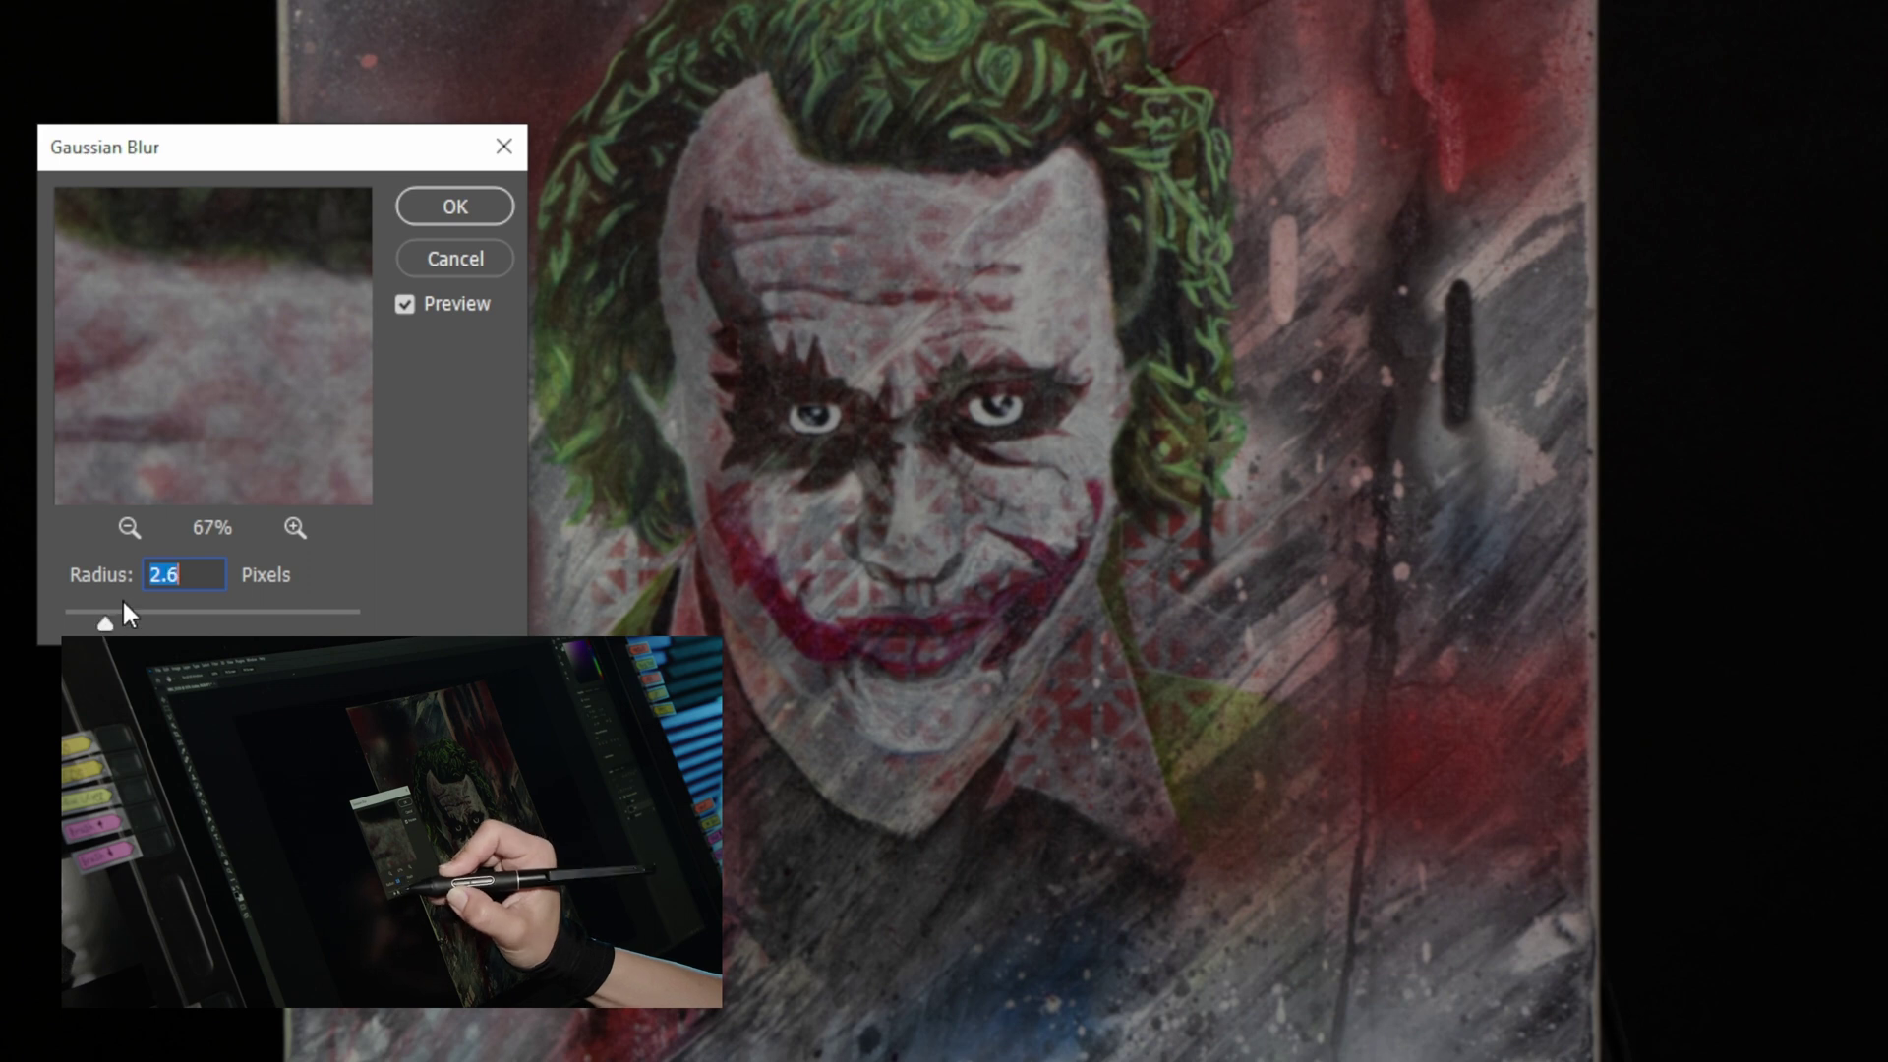
{"action": "left_click_drag", "start_coordinate": [107, 621], "coordinate": [110, 623]}
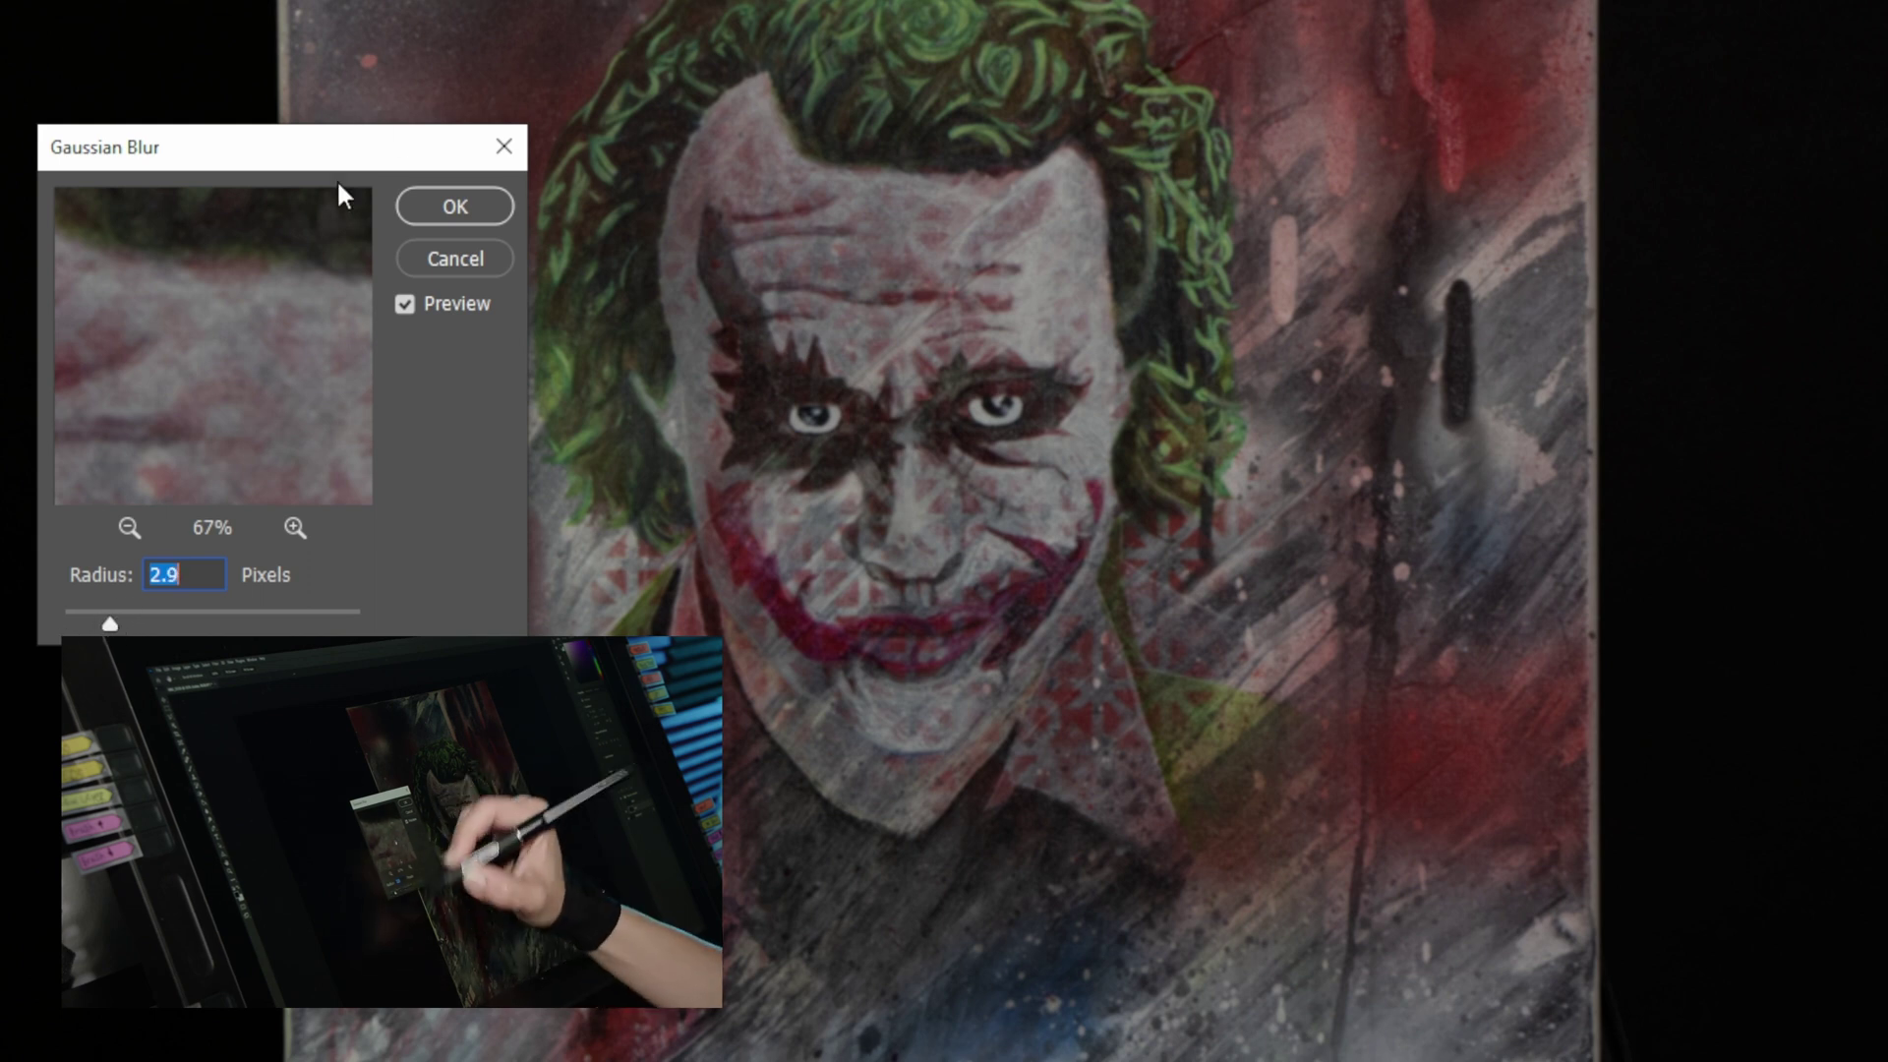
{"action": "left_click", "coordinate": [420, 197]}
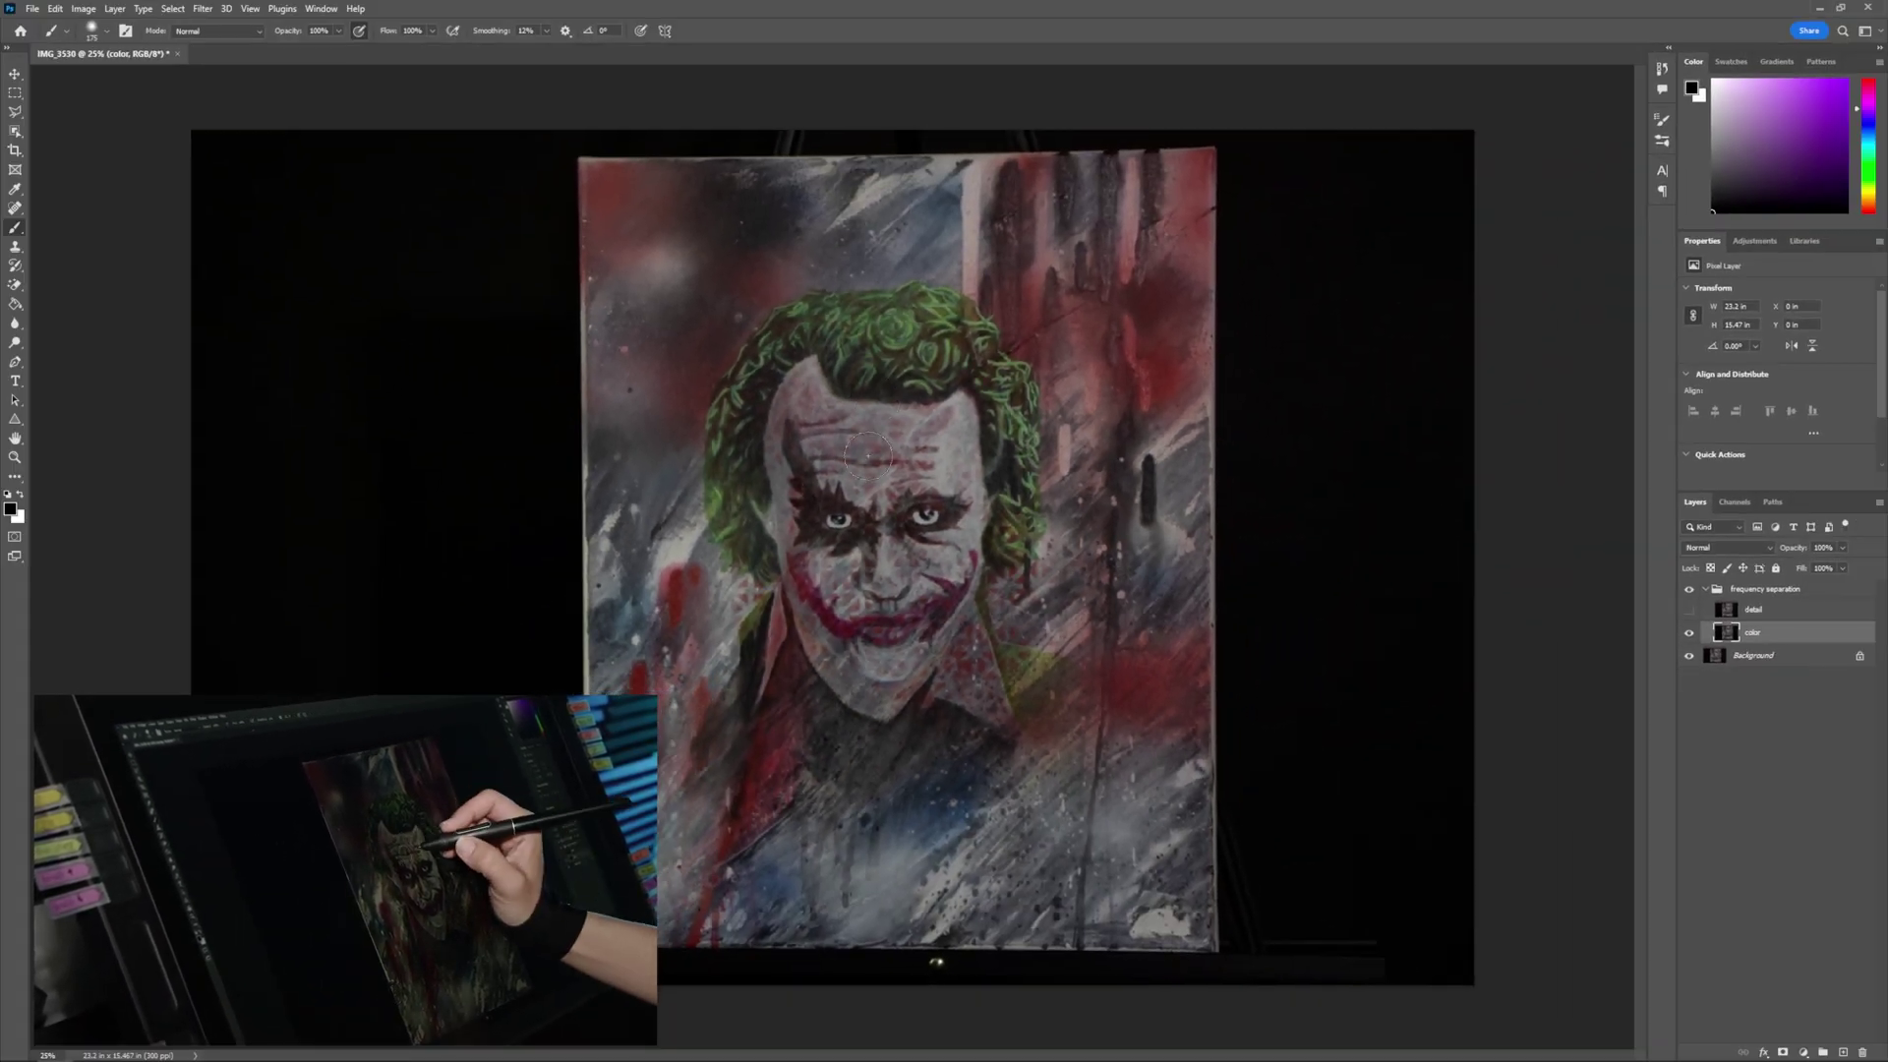
Step: Zoom in on the Joker's forehead, then show and select the detail layer
{"action": "key", "text": "z"}
{"action": "left_click_drag", "start_coordinate": [868, 454], "coordinate": [934, 451]}
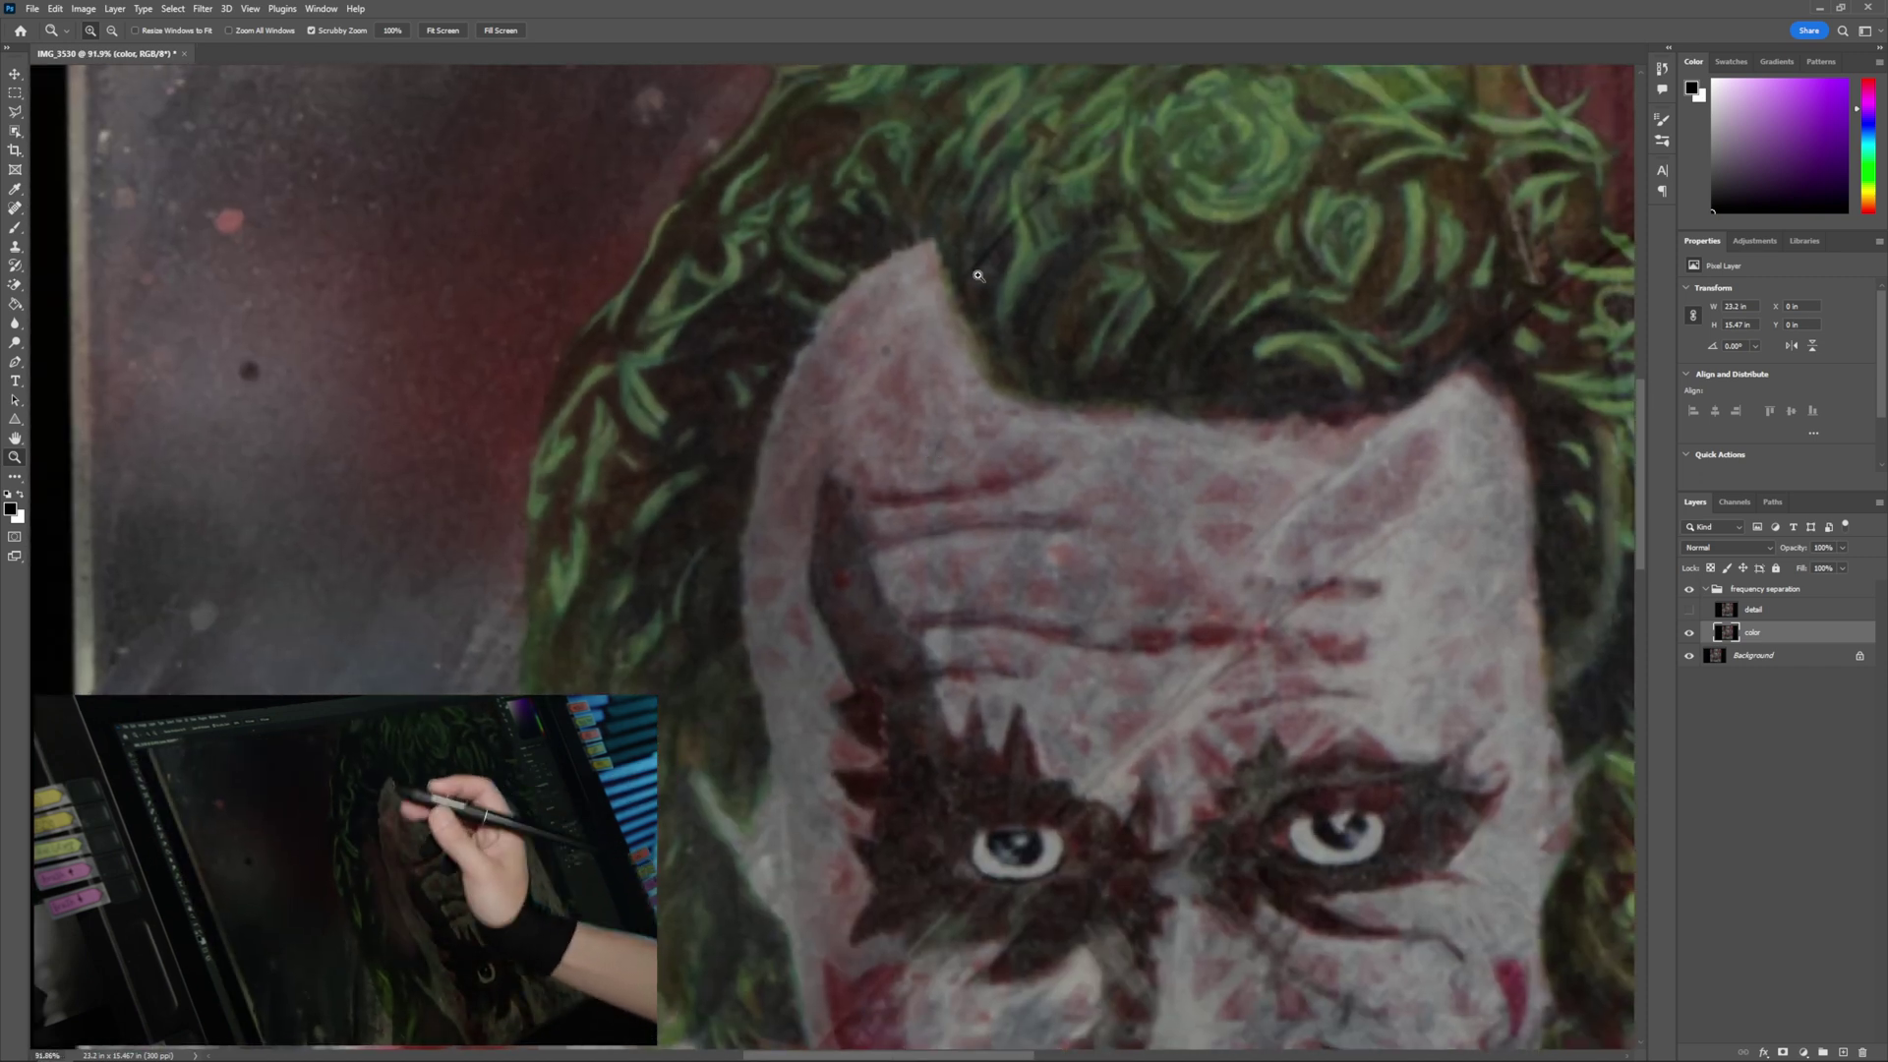
{"action": "key", "text": "b"}
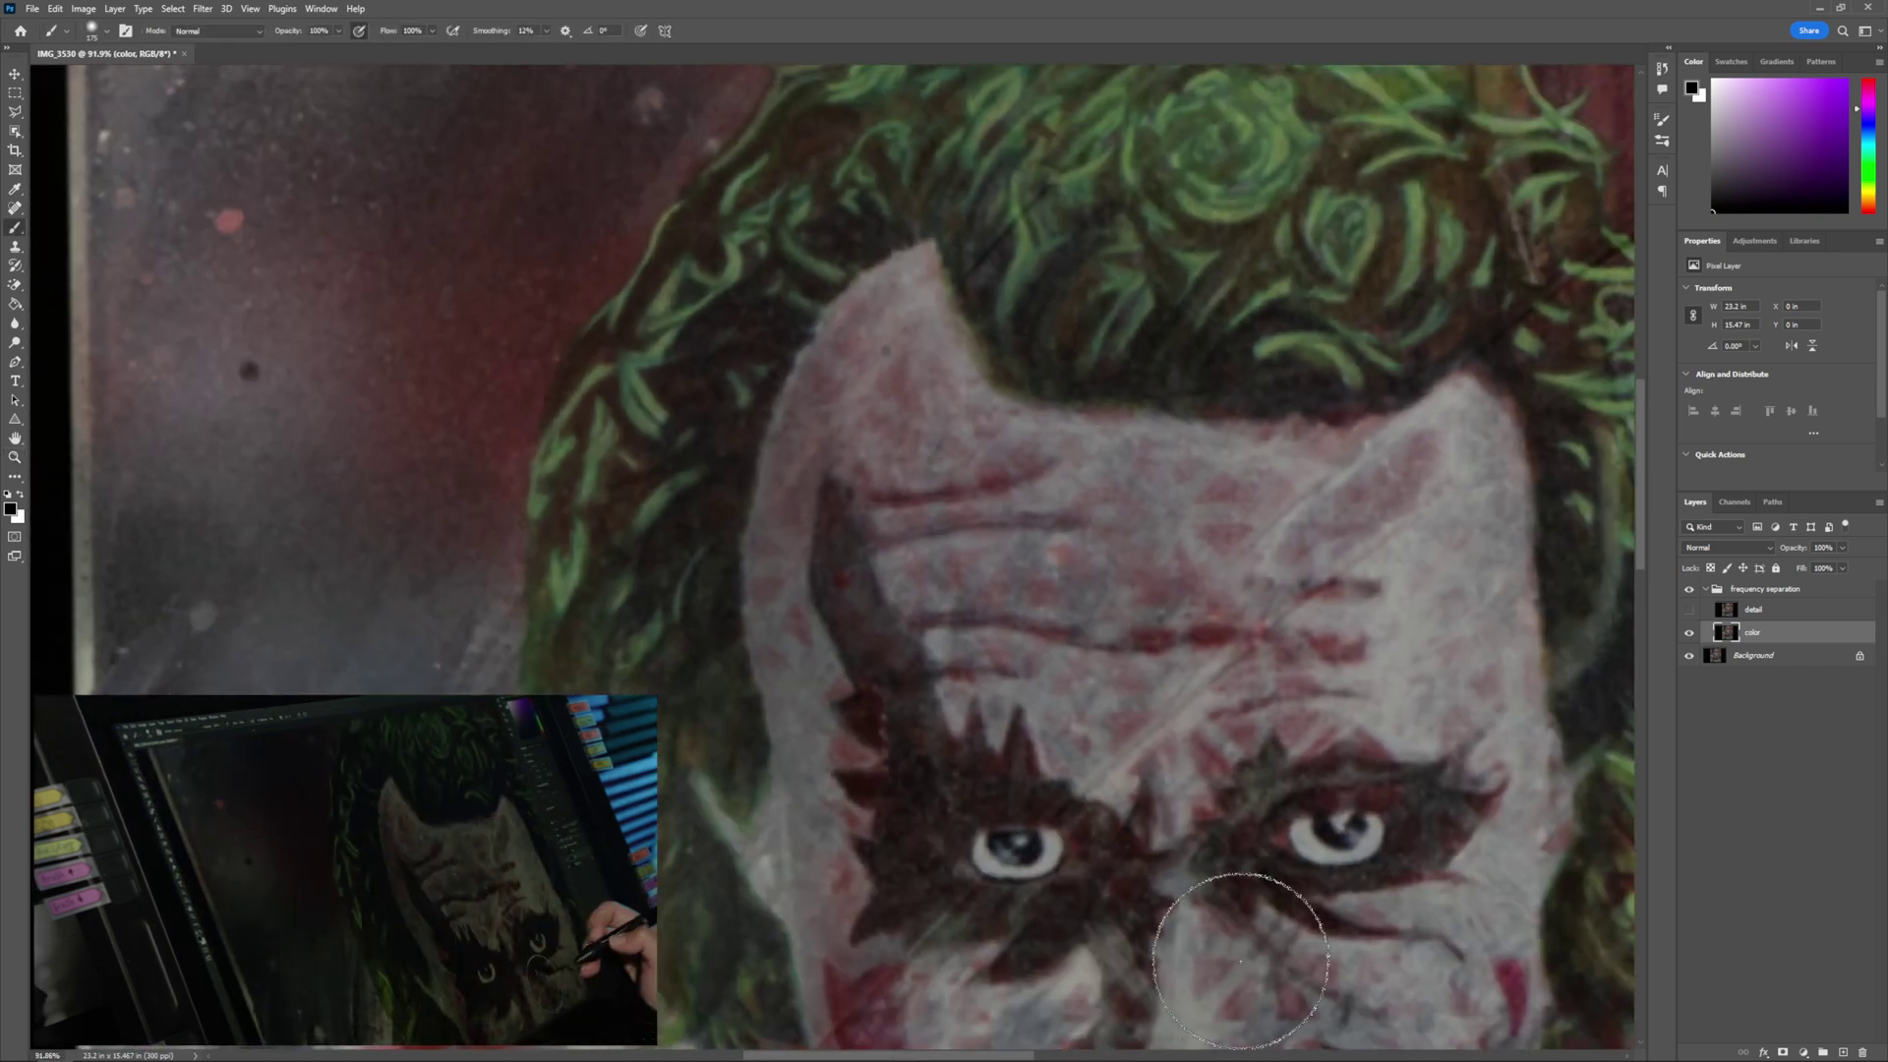
{"action": "left_click", "coordinate": [1689, 610]}
{"action": "left_click", "coordinate": [1778, 612]}
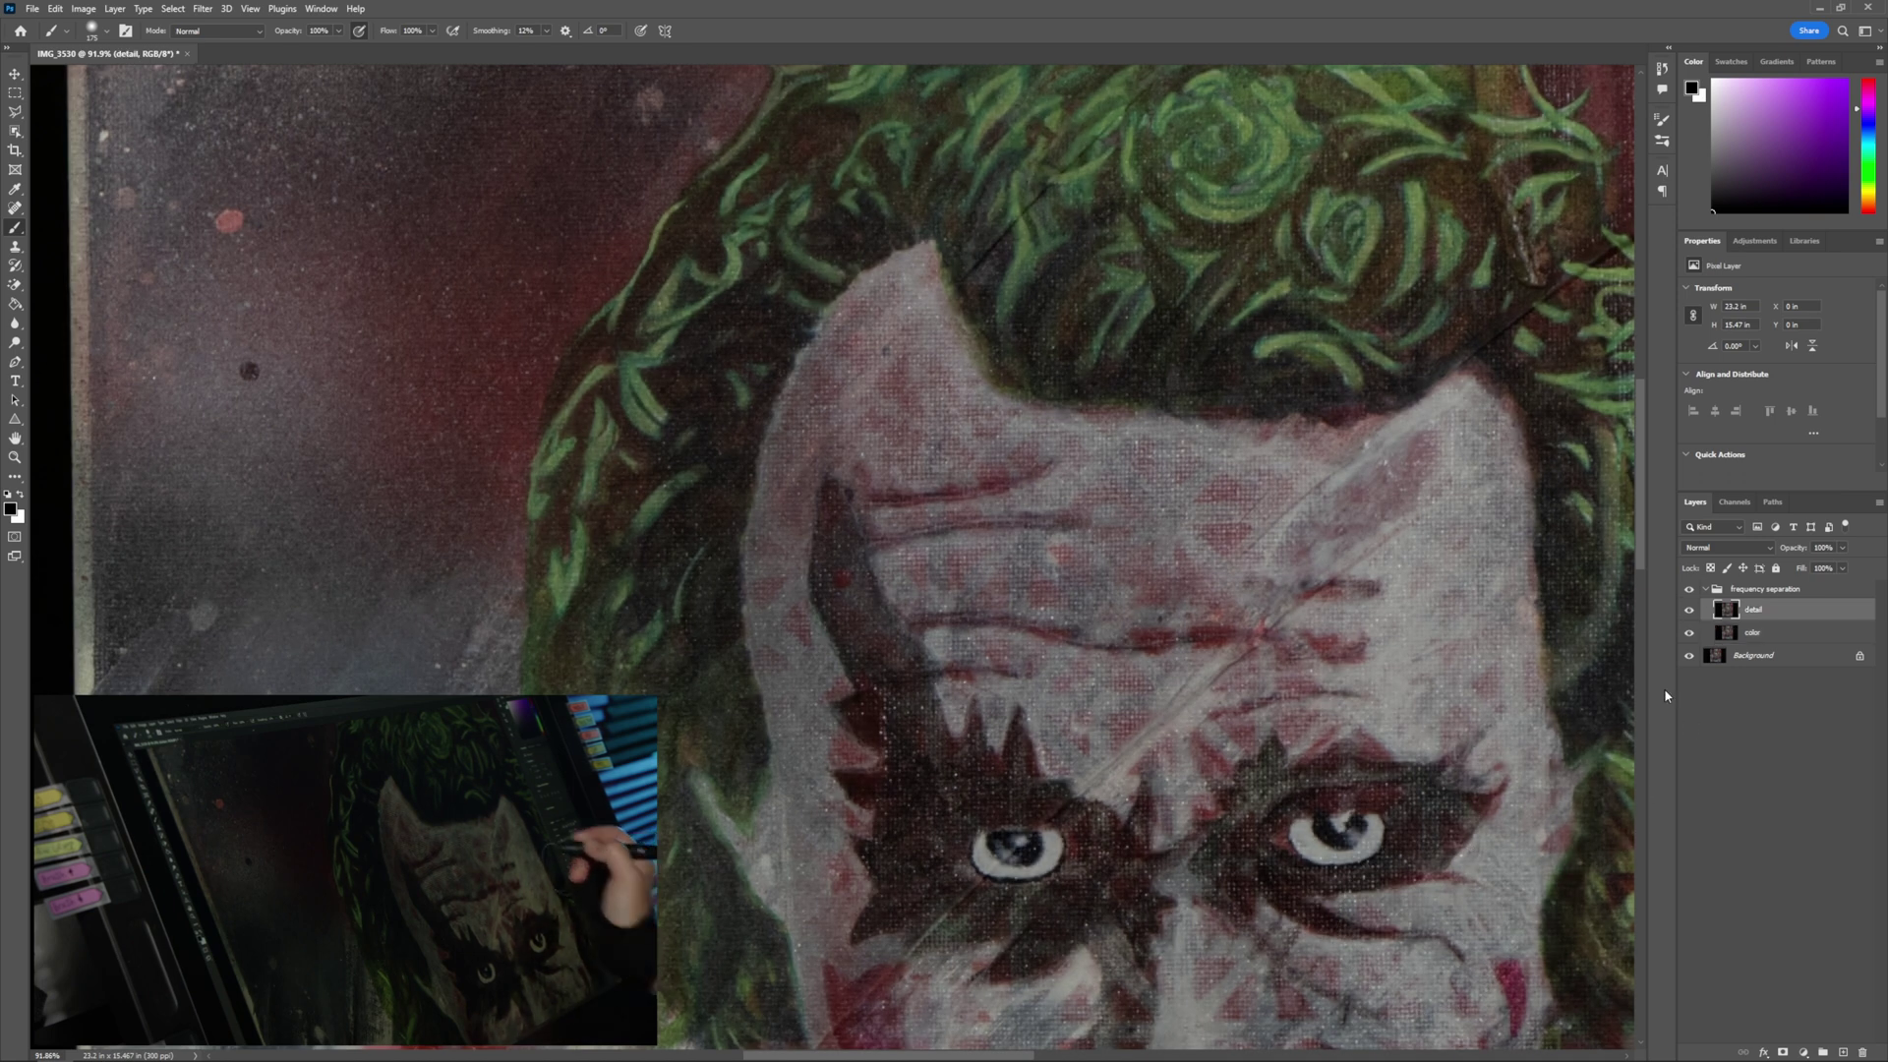
Step: Apply Image onto detail from the color layer with Subtract blending, Scale 2, Offset 128
{"action": "left_click", "coordinate": [86, 10]}
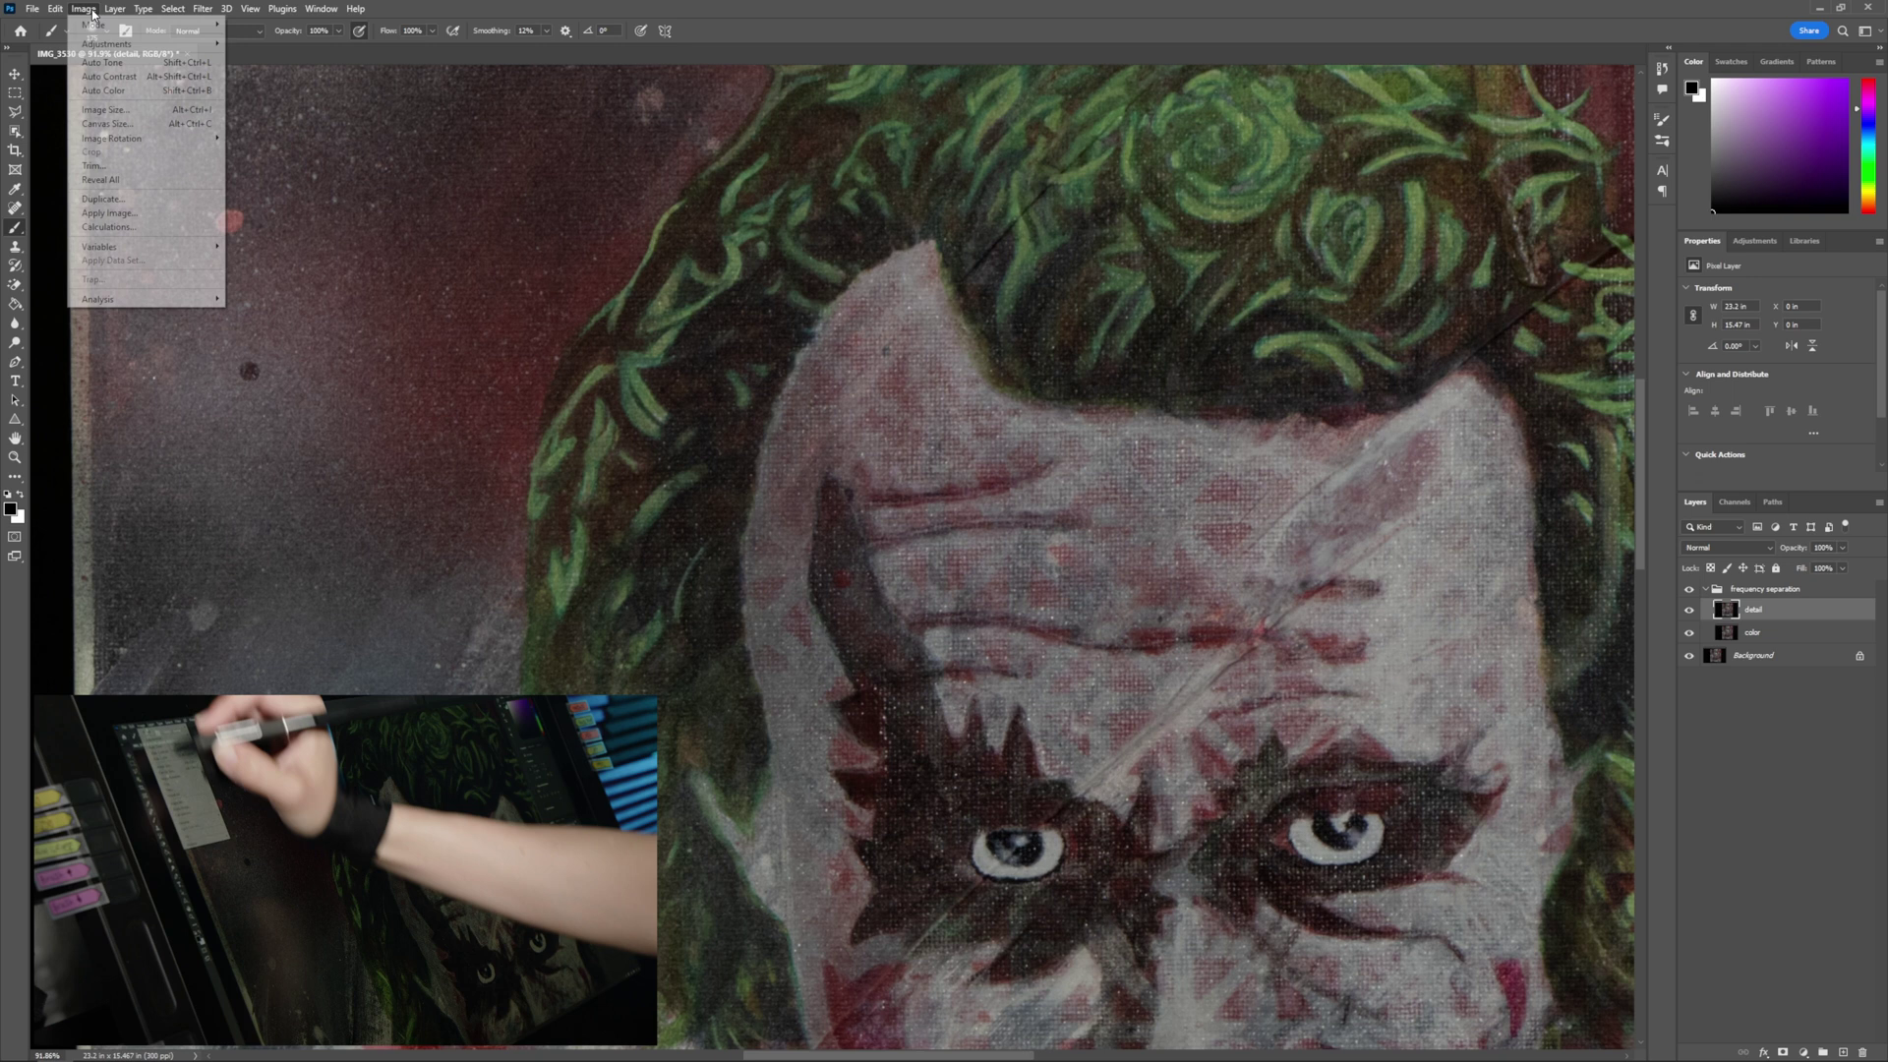
{"action": "left_click", "coordinate": [136, 213]}
{"action": "left_click", "coordinate": [547, 548]}
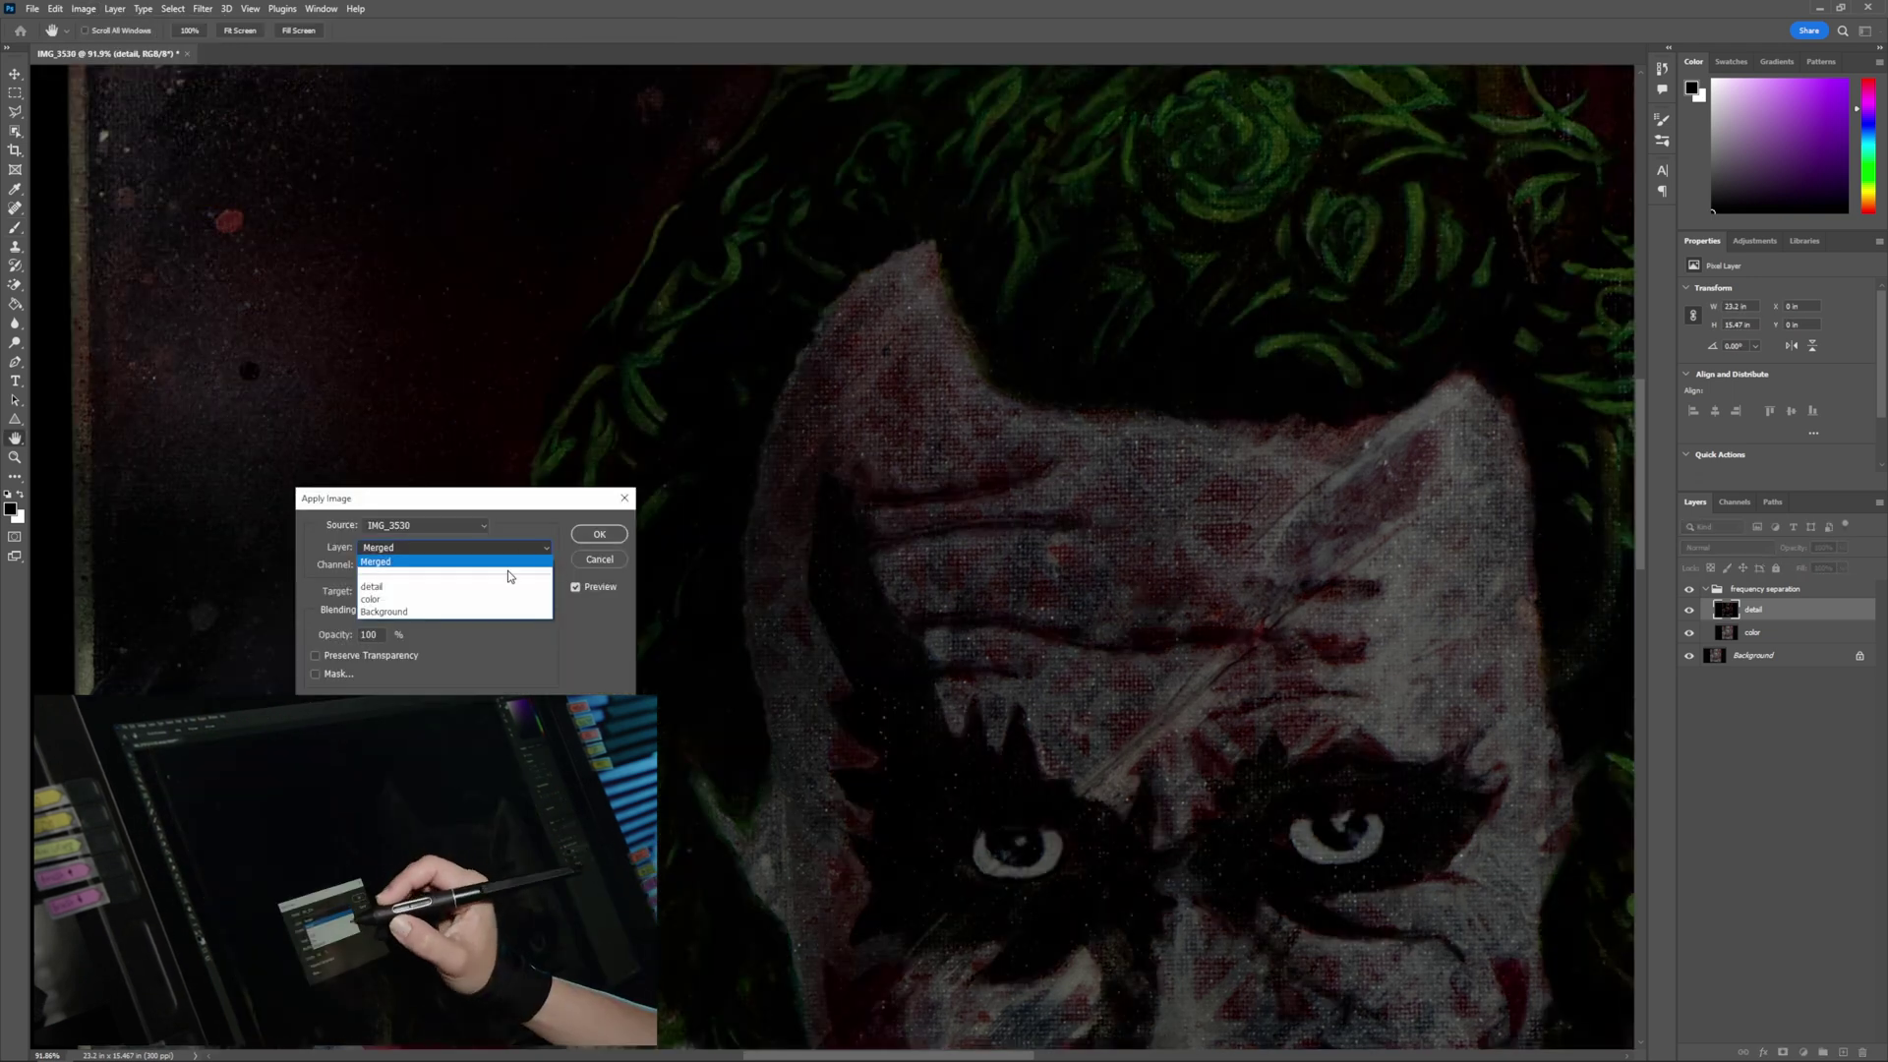
{"action": "left_click", "coordinate": [492, 599]}
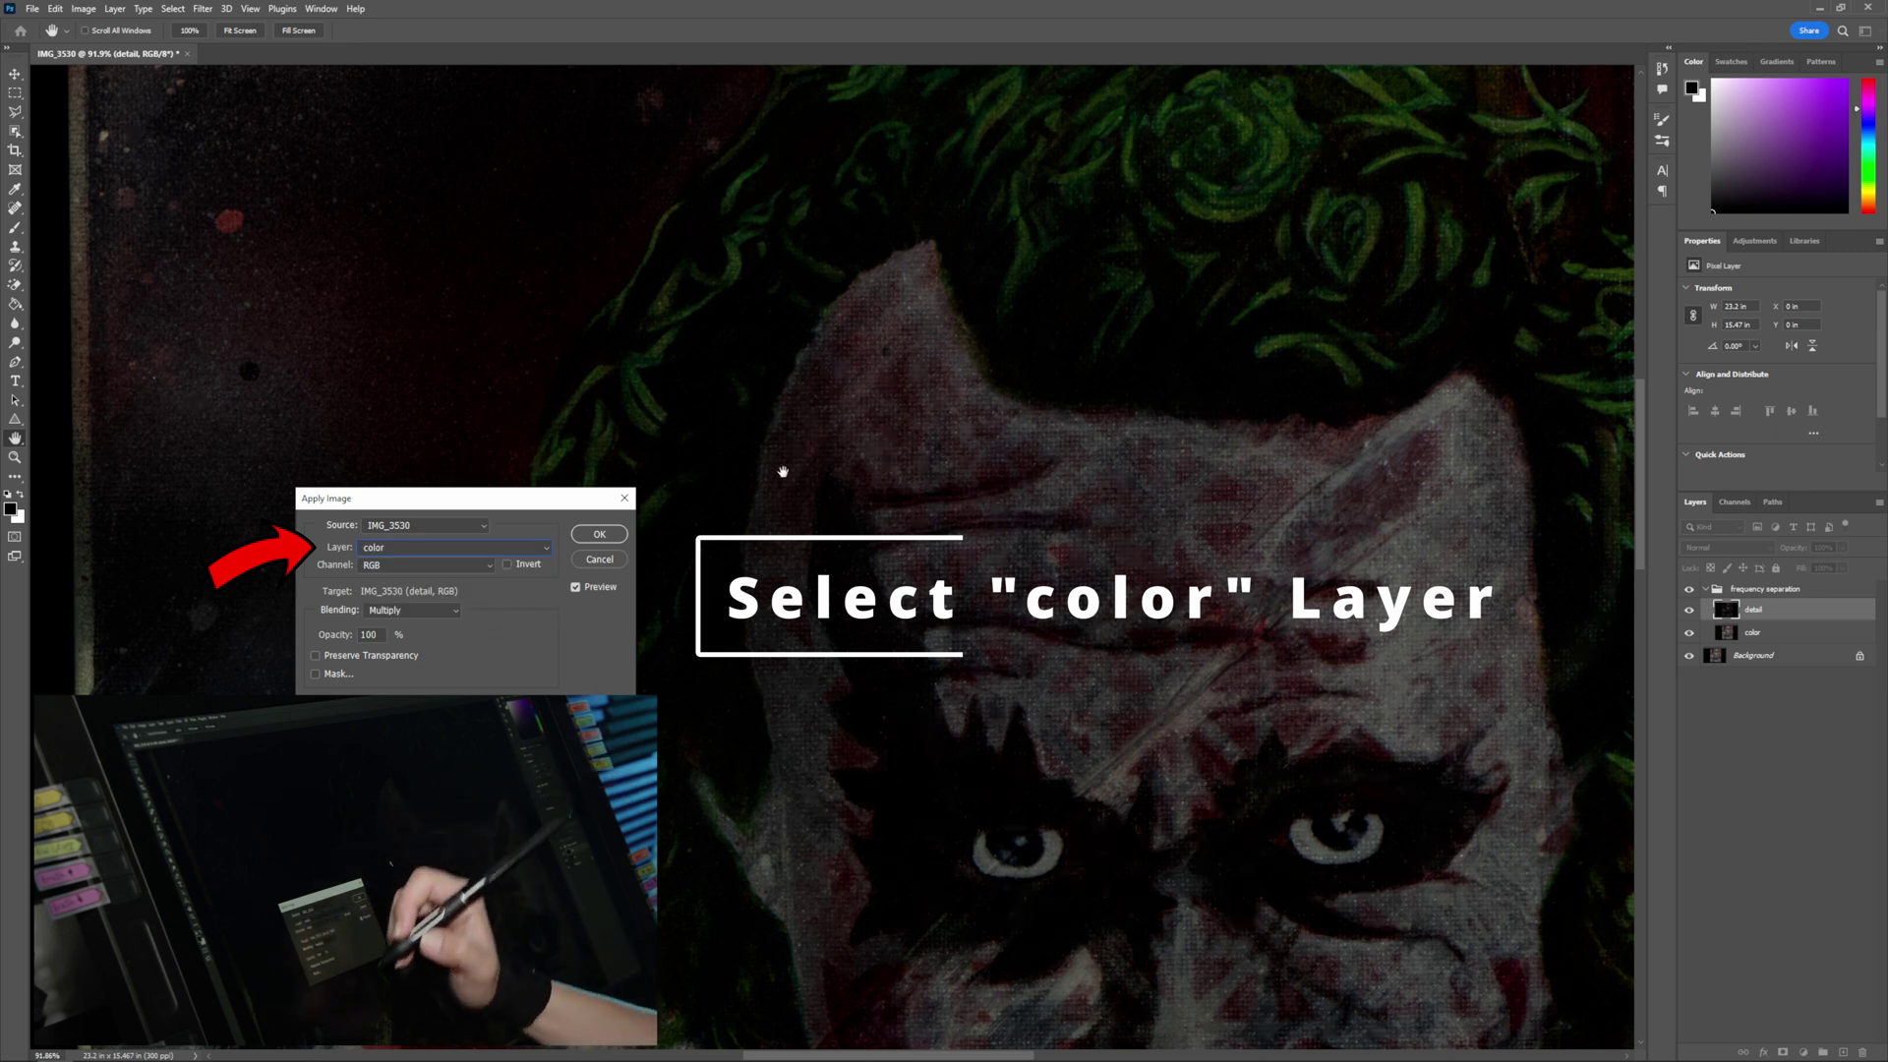
{"action": "left_click", "coordinate": [423, 611]}
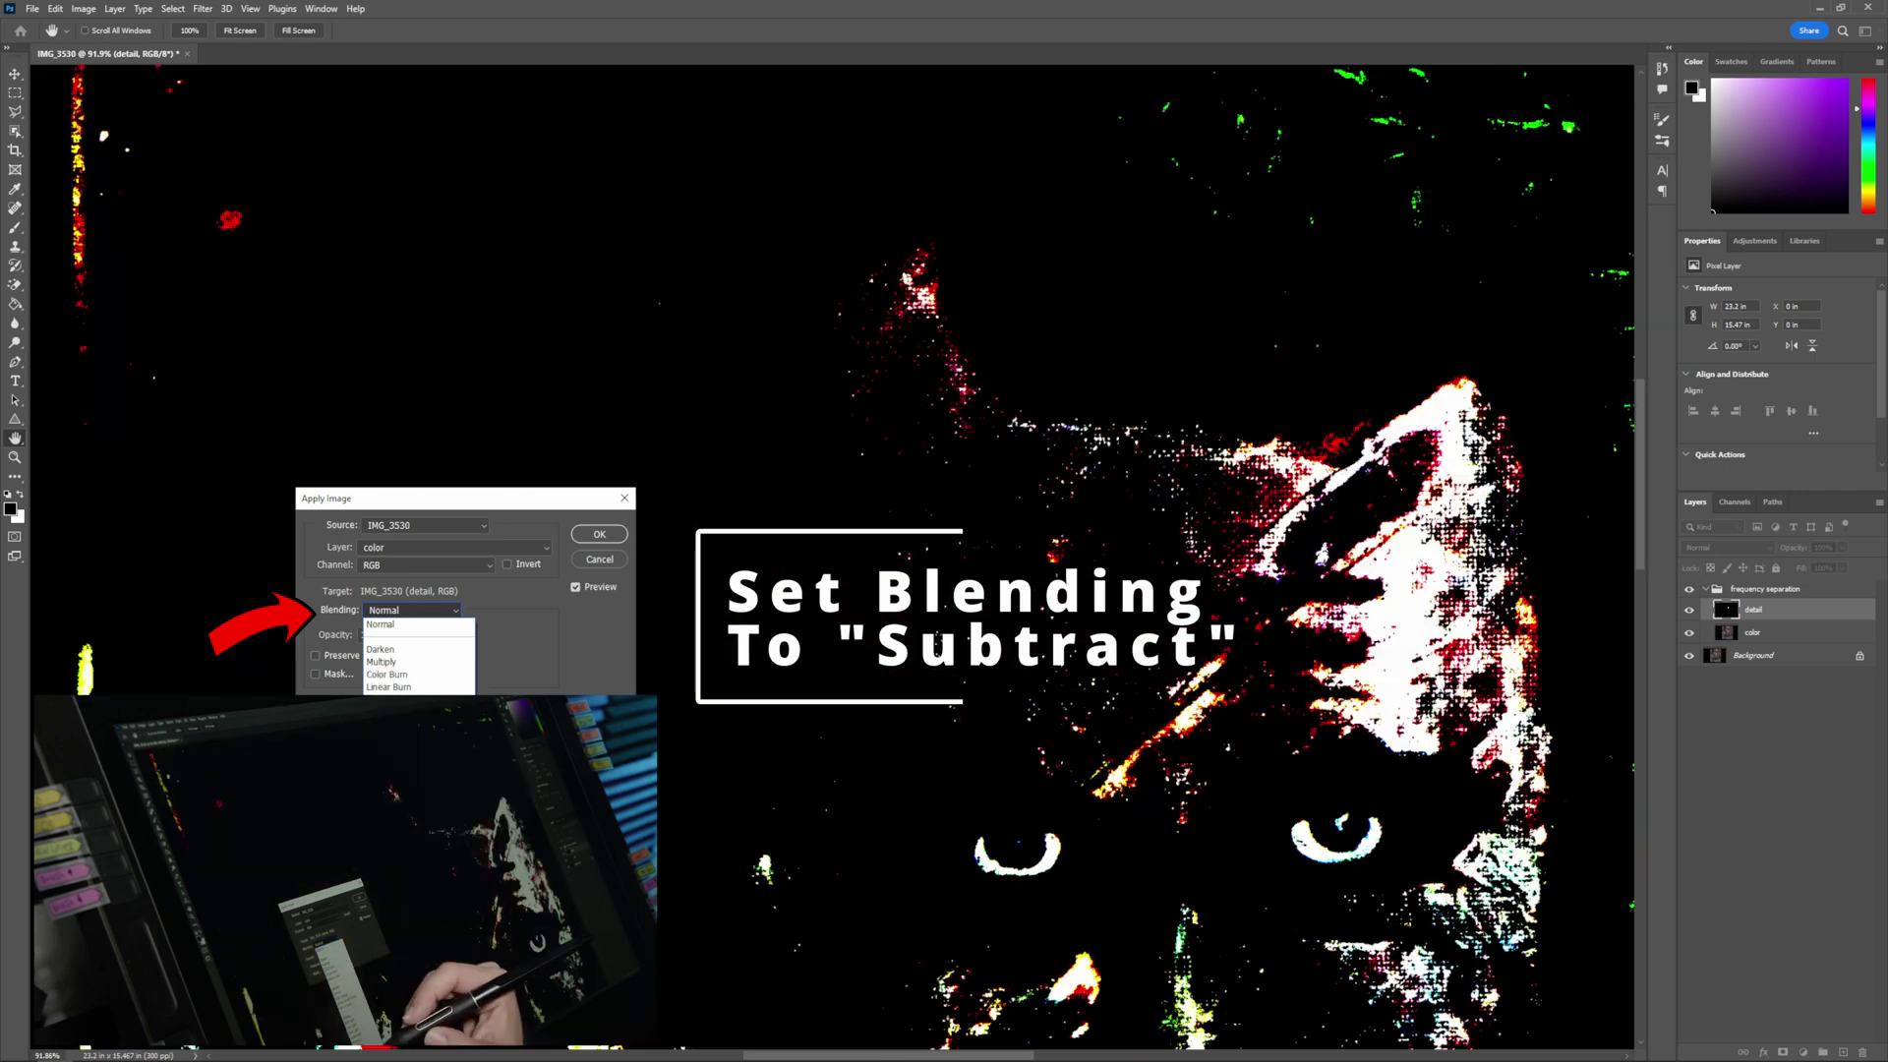
{"action": "left_click", "coordinate": [413, 925]}
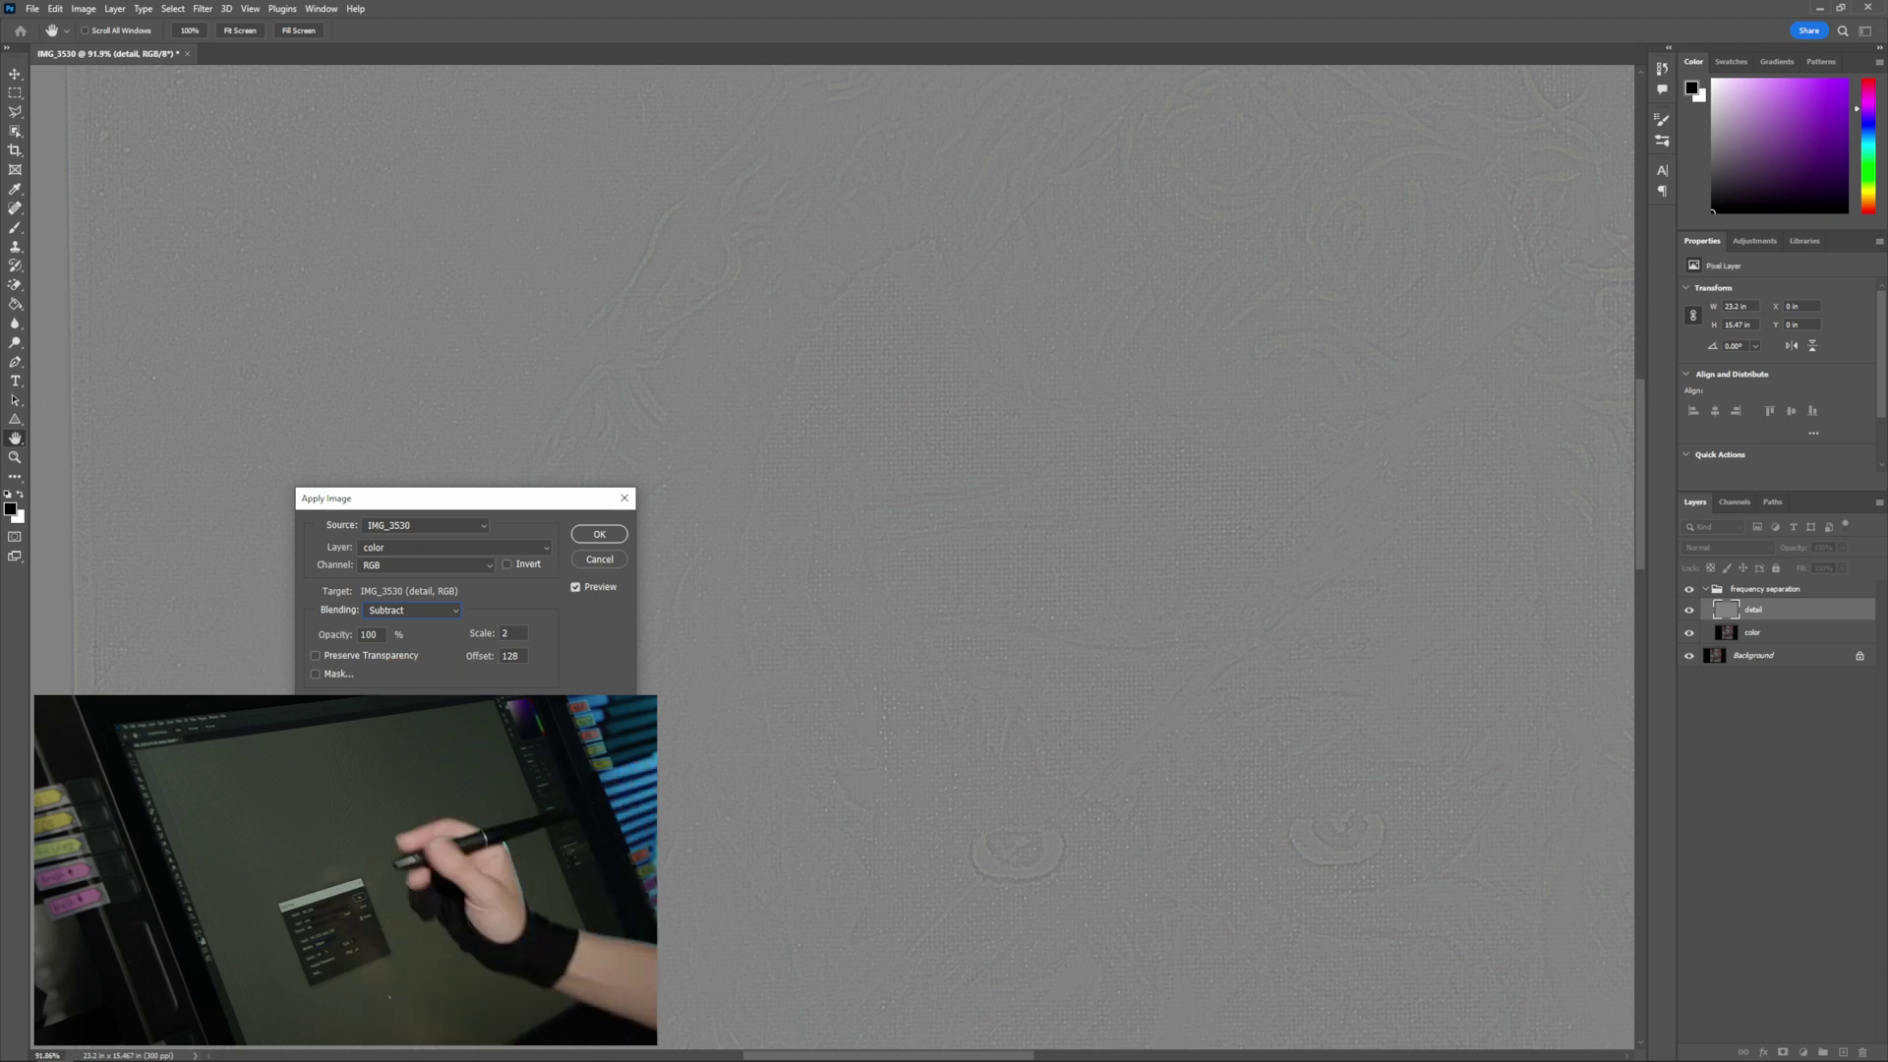
{"action": "left_click", "coordinate": [599, 535]}
Step: Change the detail layer's blend mode to Linear Light in the Layers panel
{"action": "key", "text": "b"}
{"action": "left_click", "coordinate": [1756, 547]}
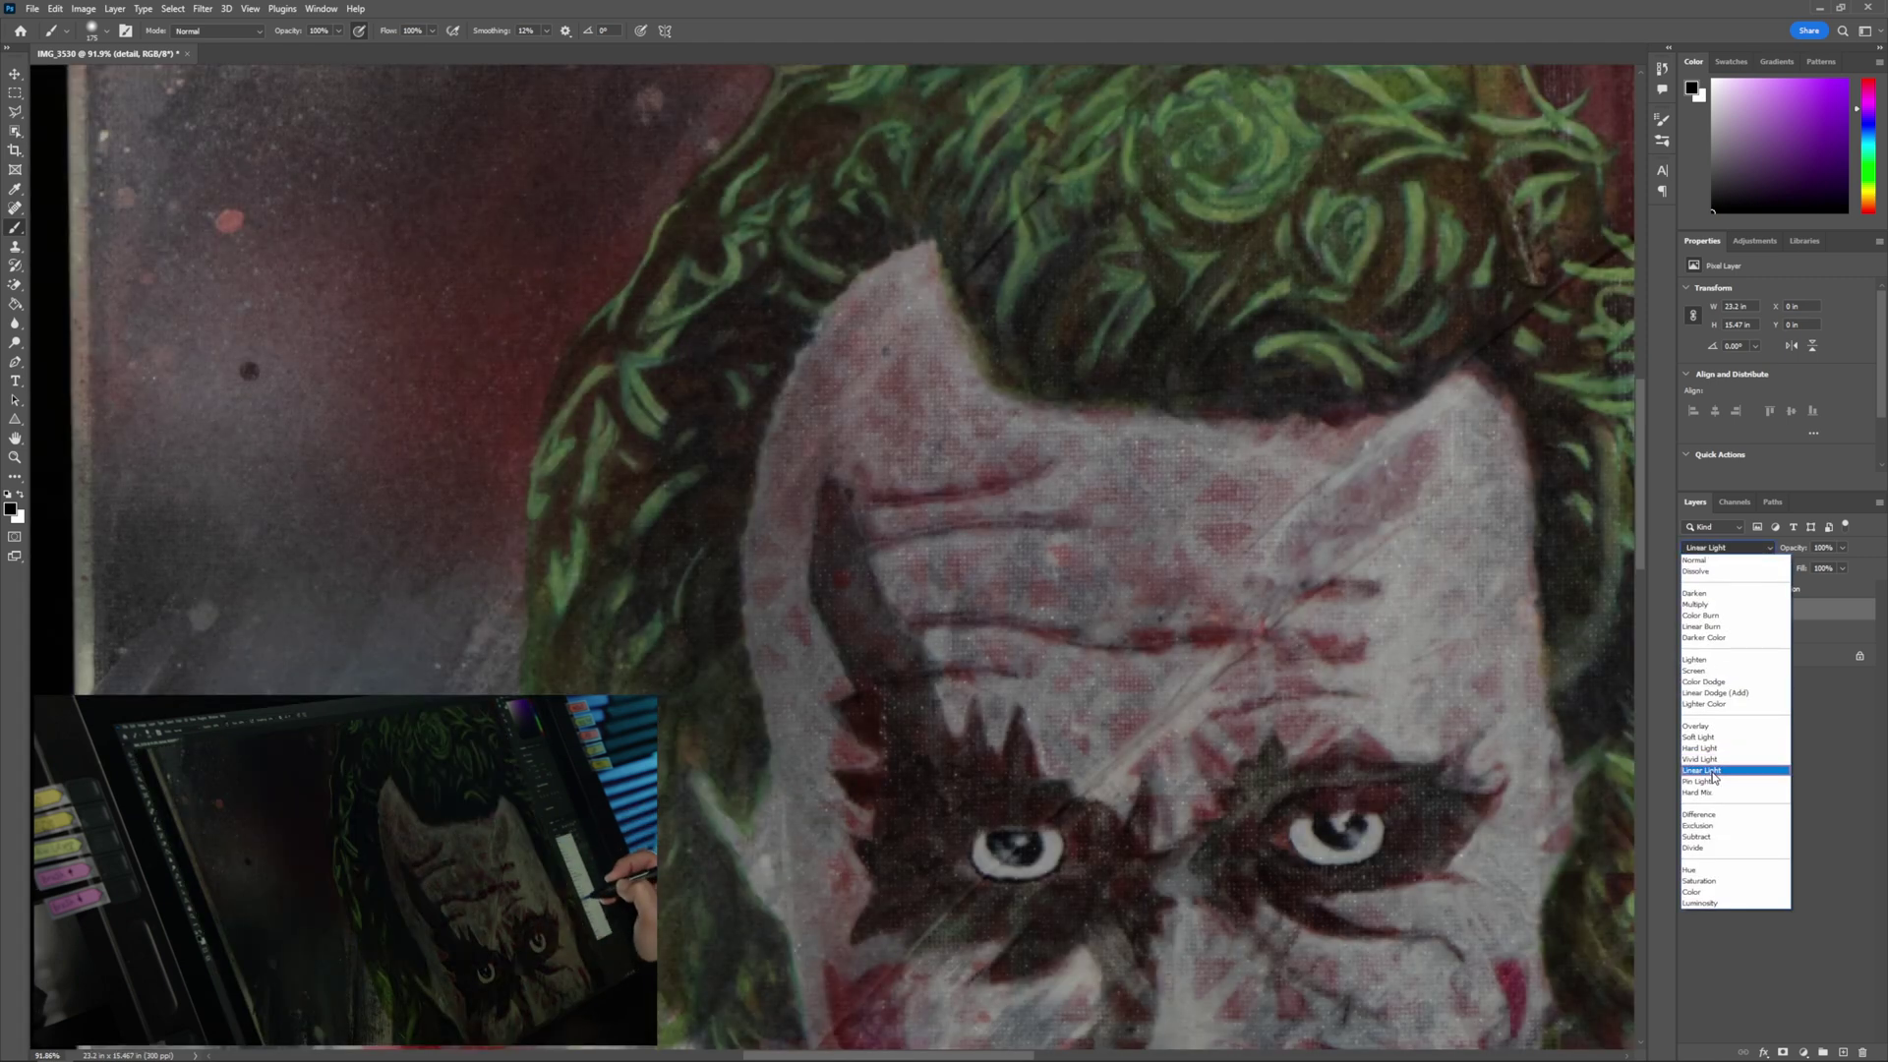
{"action": "left_click", "coordinate": [1715, 770]}
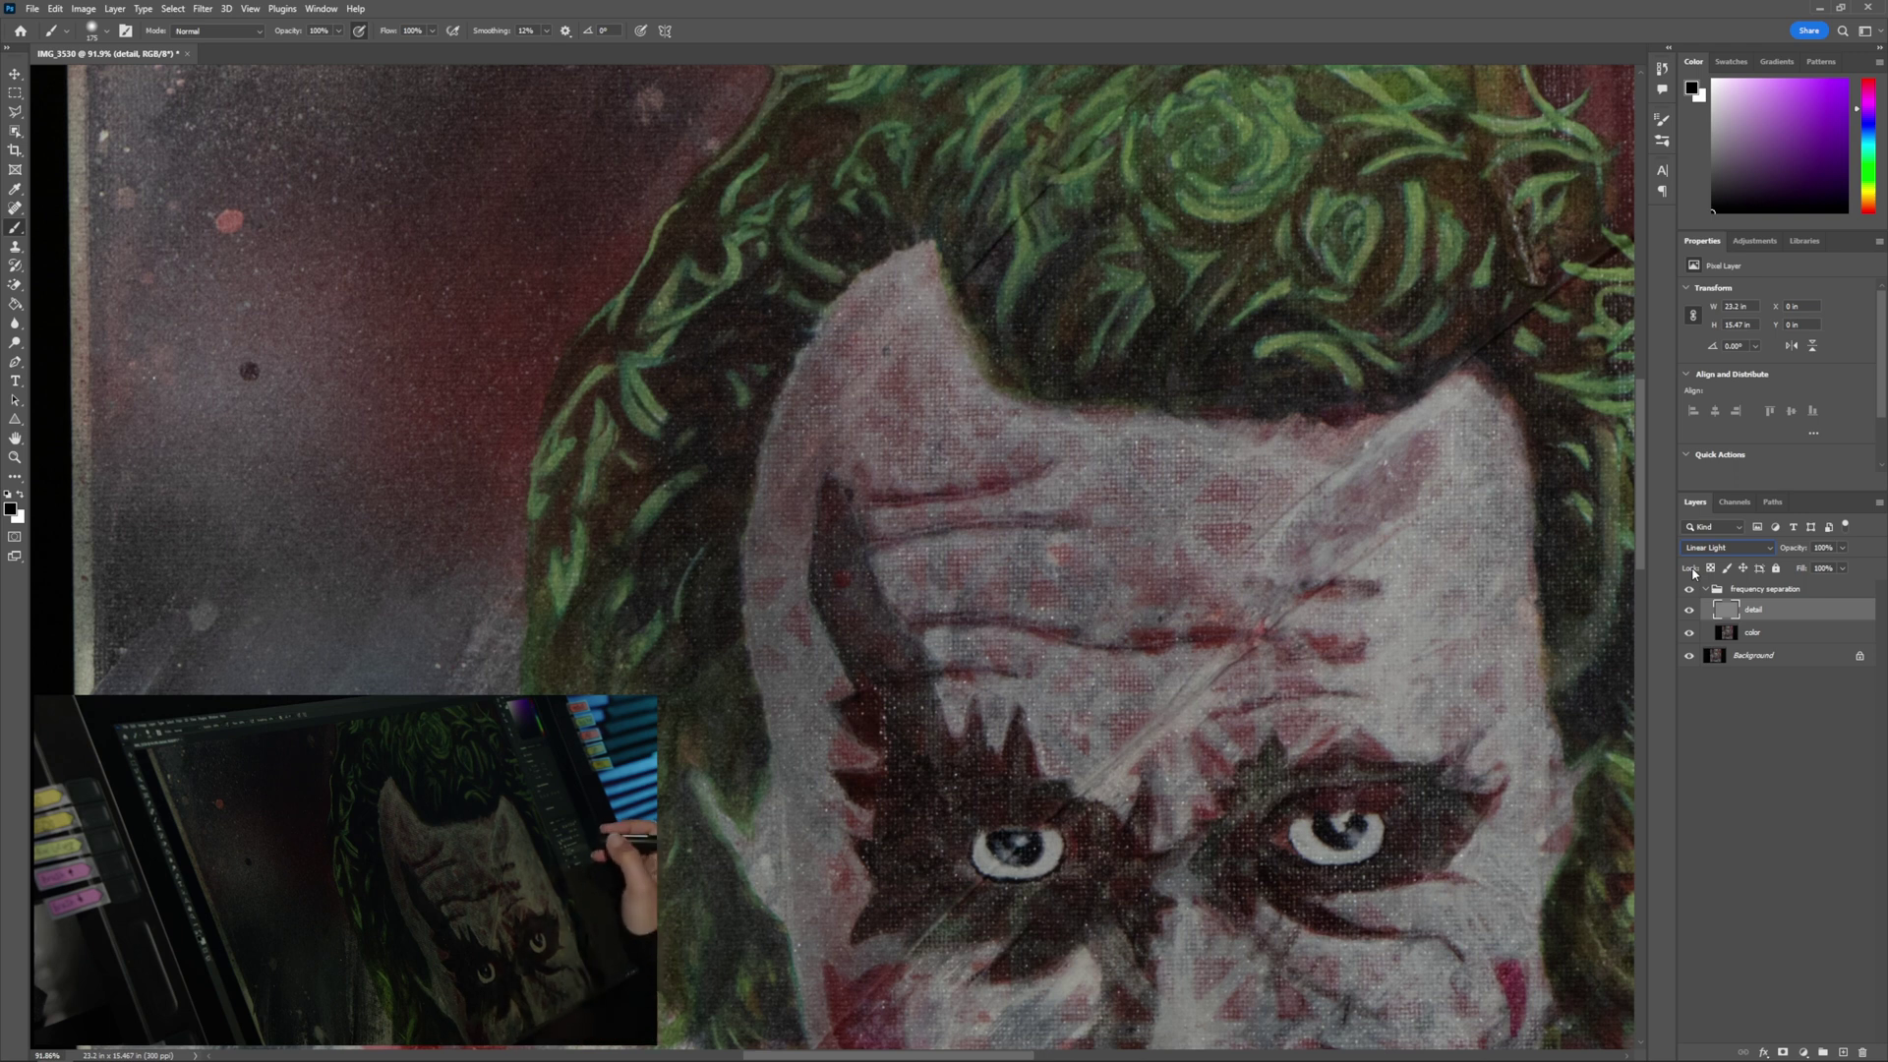
Step: Switch to the Mixer Brush with Load 75%, Mix 10% and Flow 15%
{"action": "right_click", "coordinate": [20, 228]}
{"action": "left_click", "coordinate": [114, 267]}
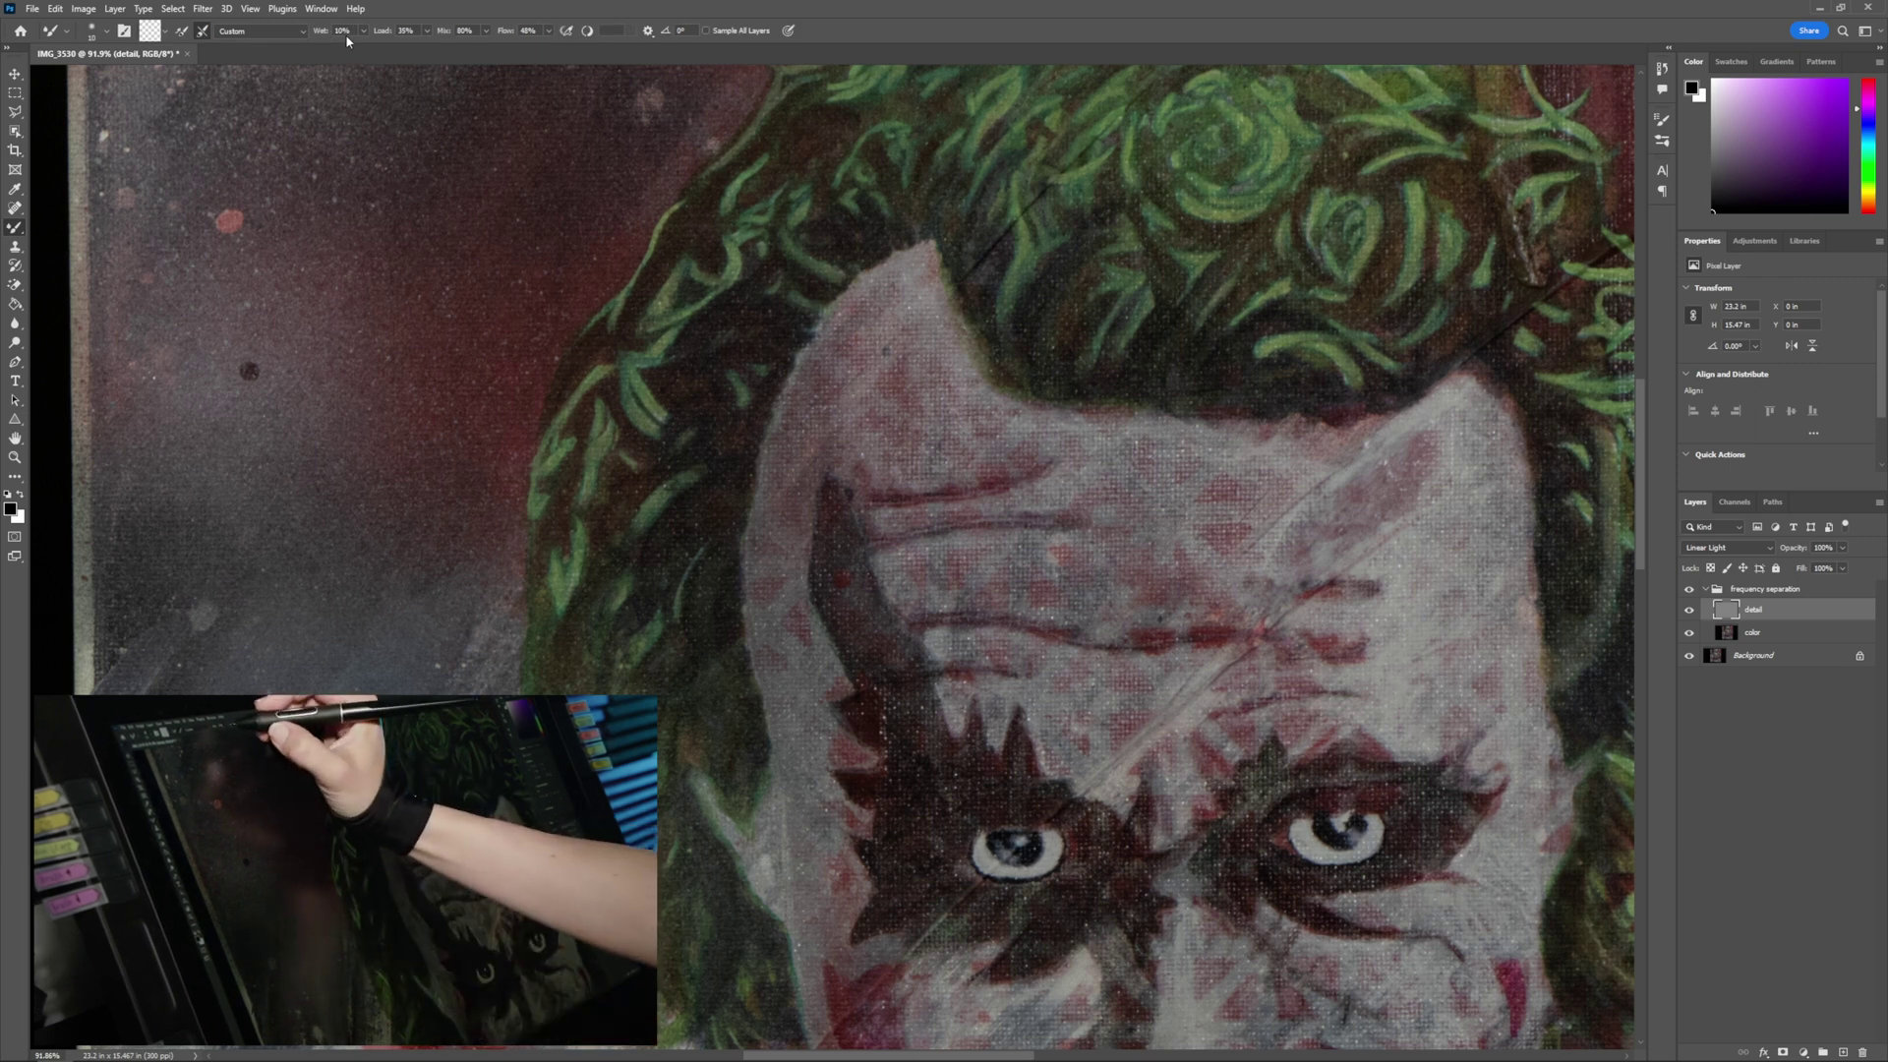
{"action": "left_click", "coordinate": [342, 30]}
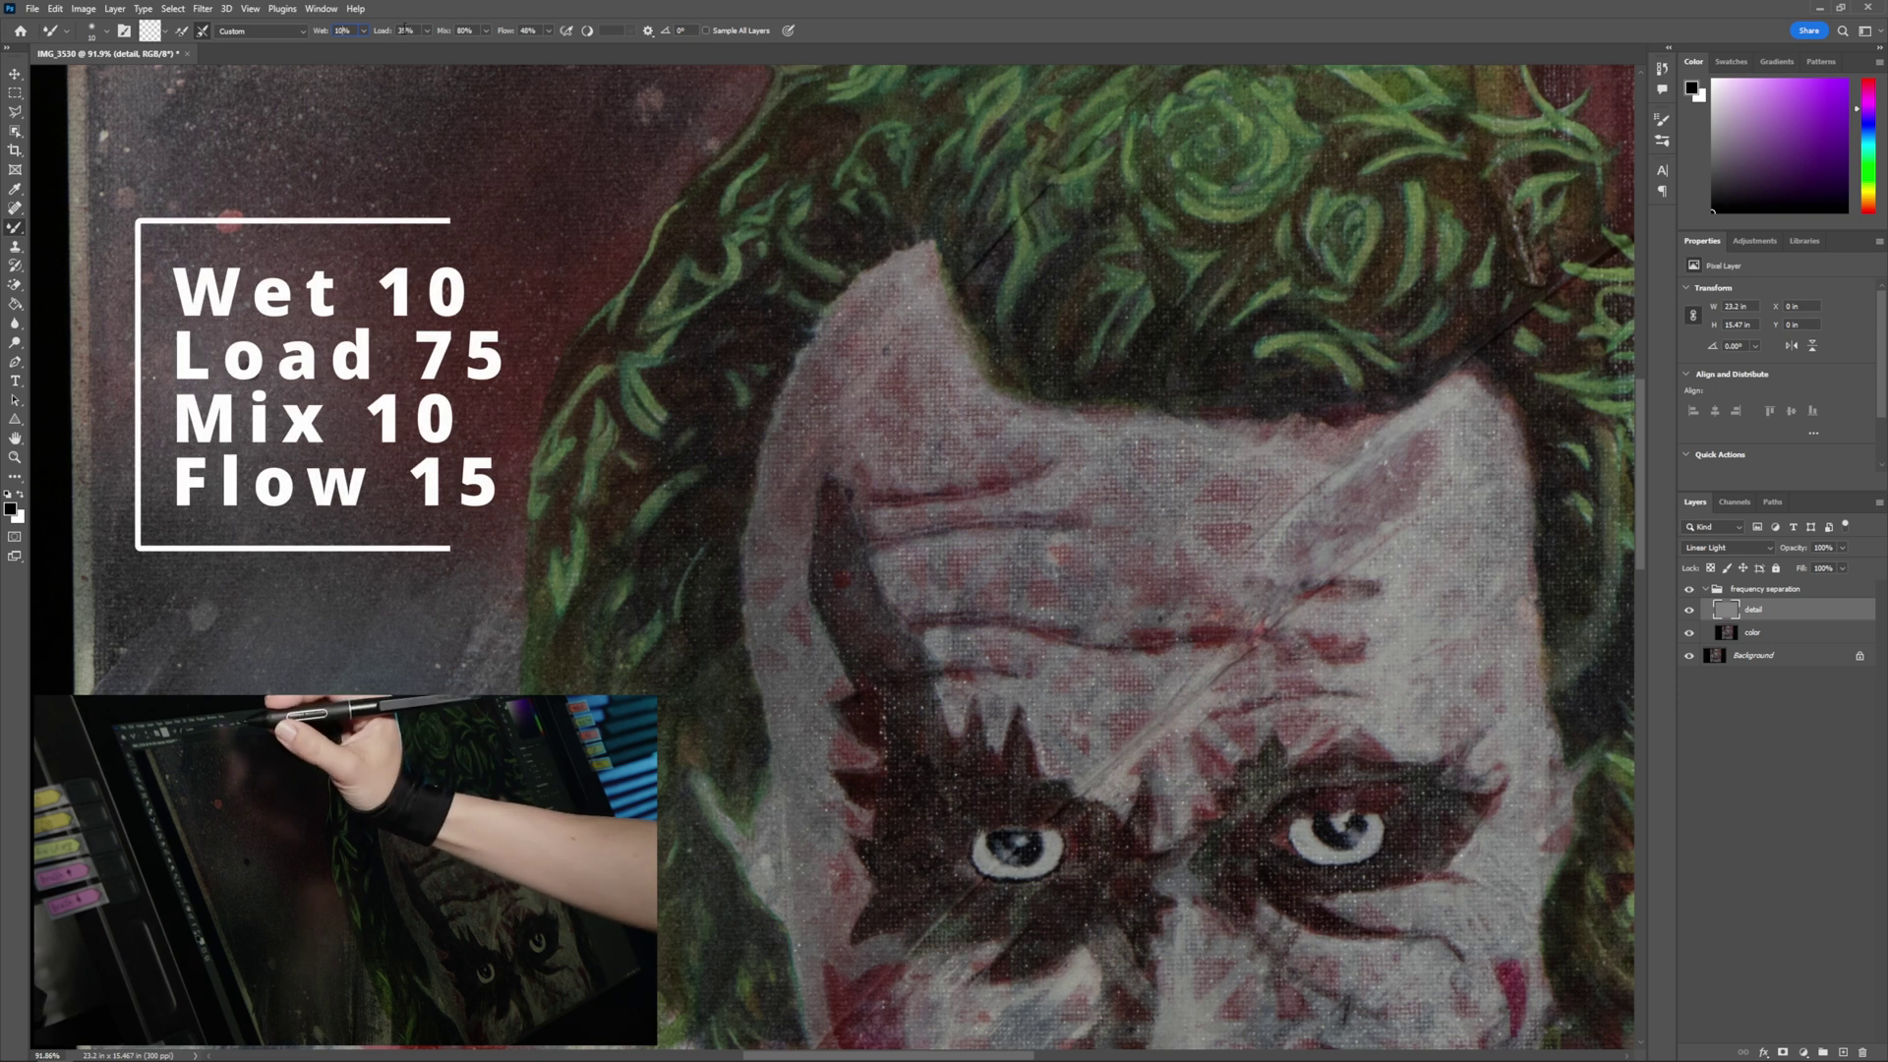
{"action": "key", "text": "Tab"}
{"action": "type", "text": "75"}
{"action": "key", "text": "Tab"}
{"action": "type", "text": "10"}
{"action": "key", "text": "Tab"}
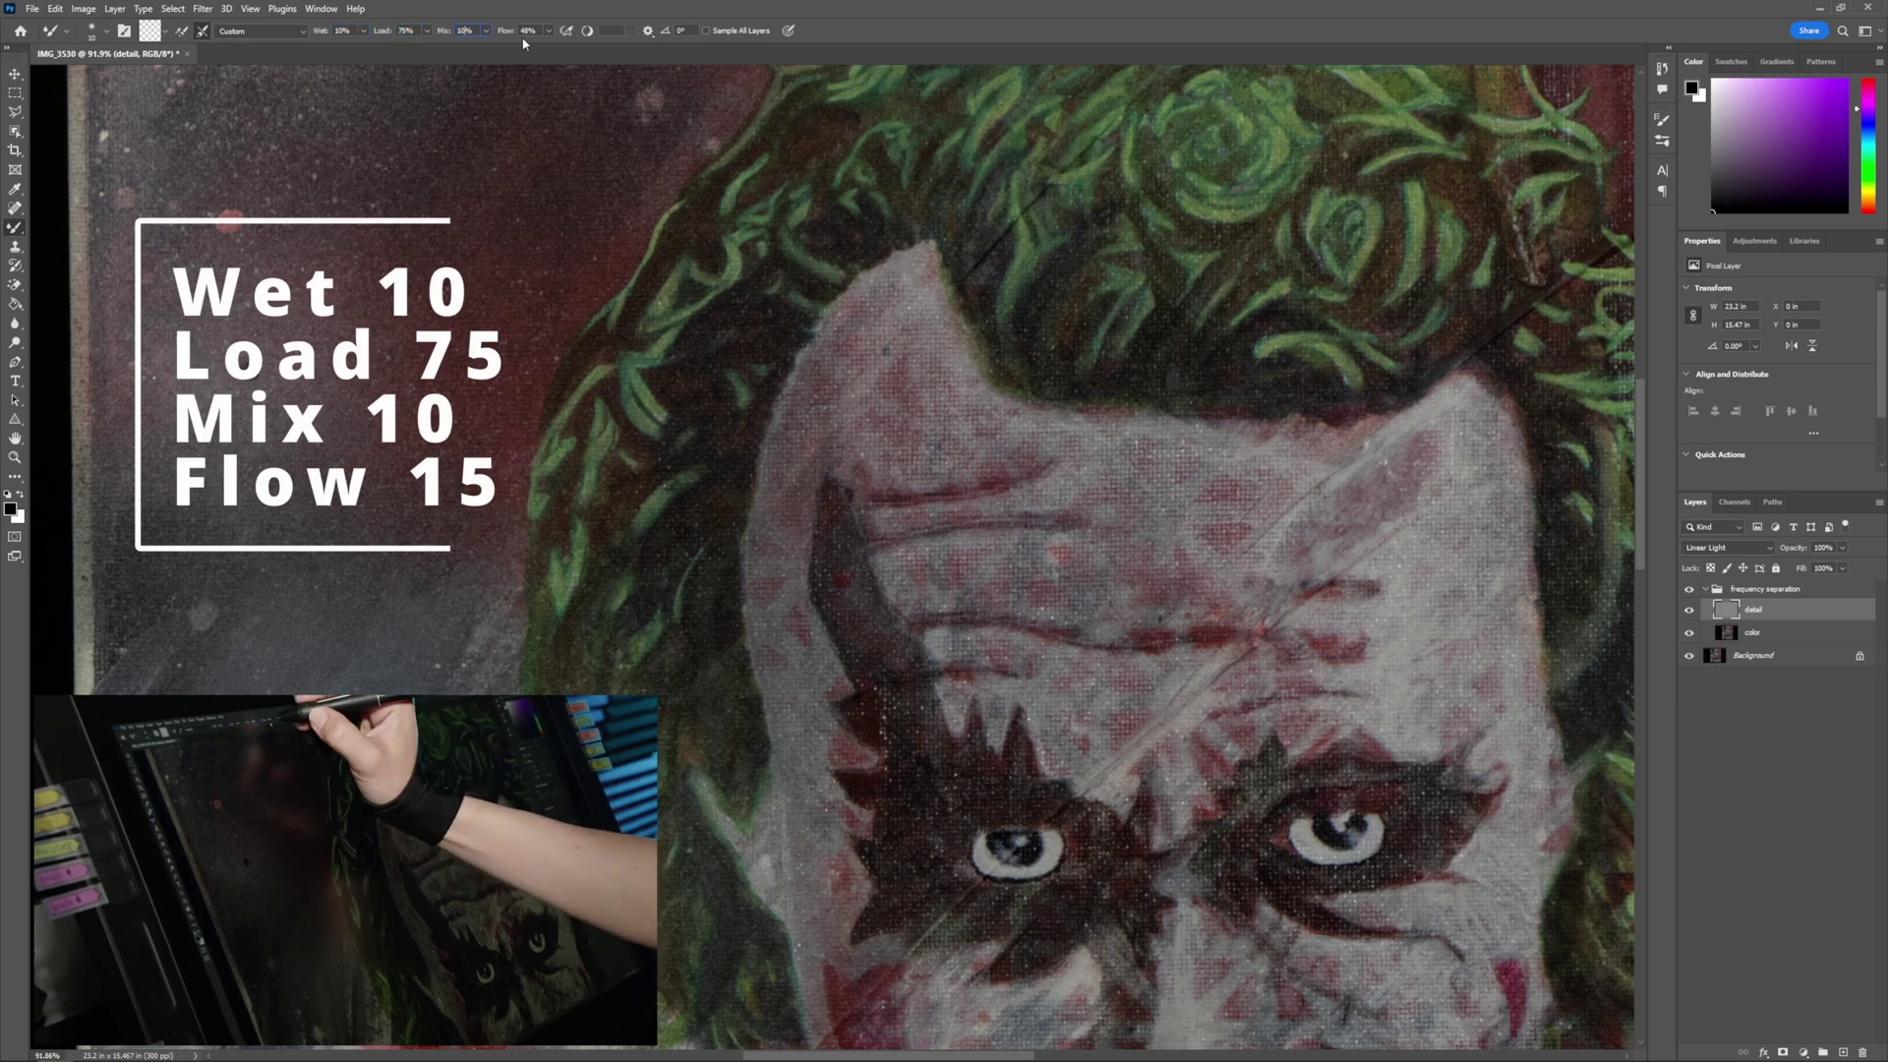
{"action": "type", "text": "15"}
{"action": "key", "text": "Return"}
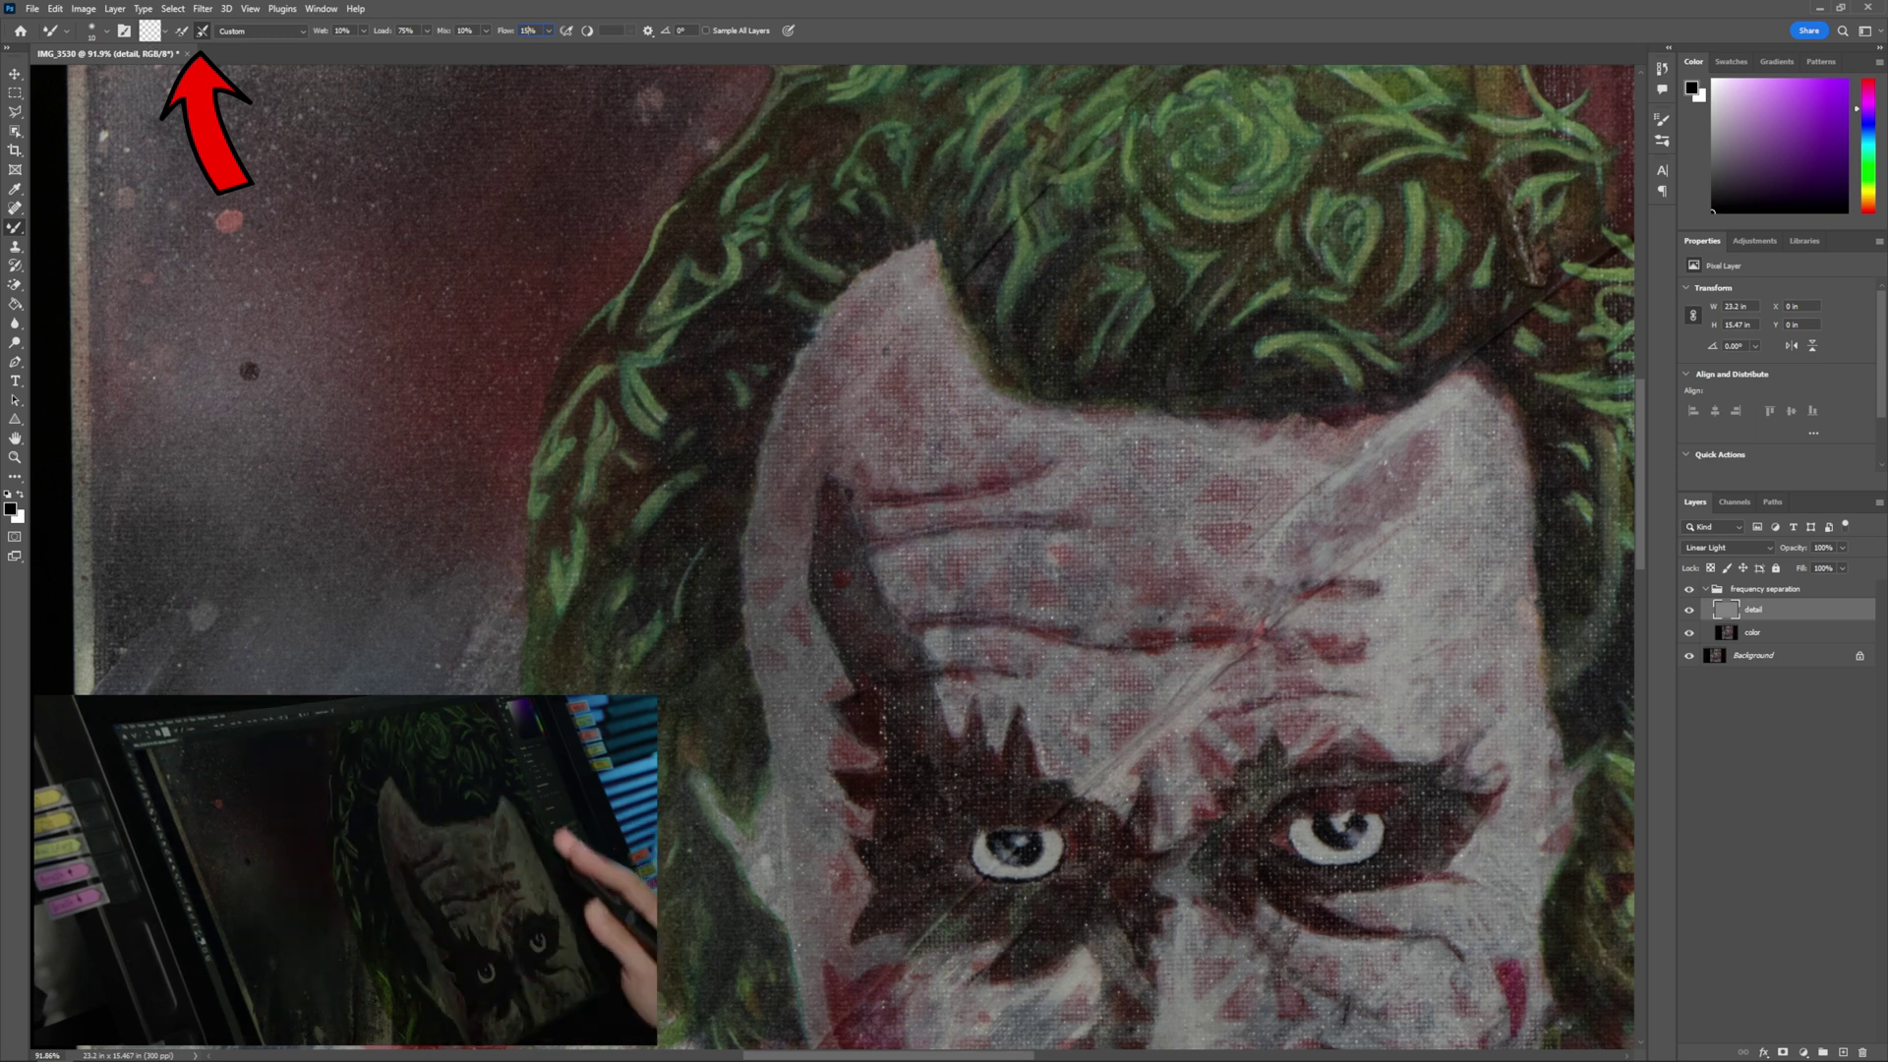
Step: Choose the Soft Round Pressure Opacity brush preset
{"action": "right_click", "coordinate": [887, 394]}
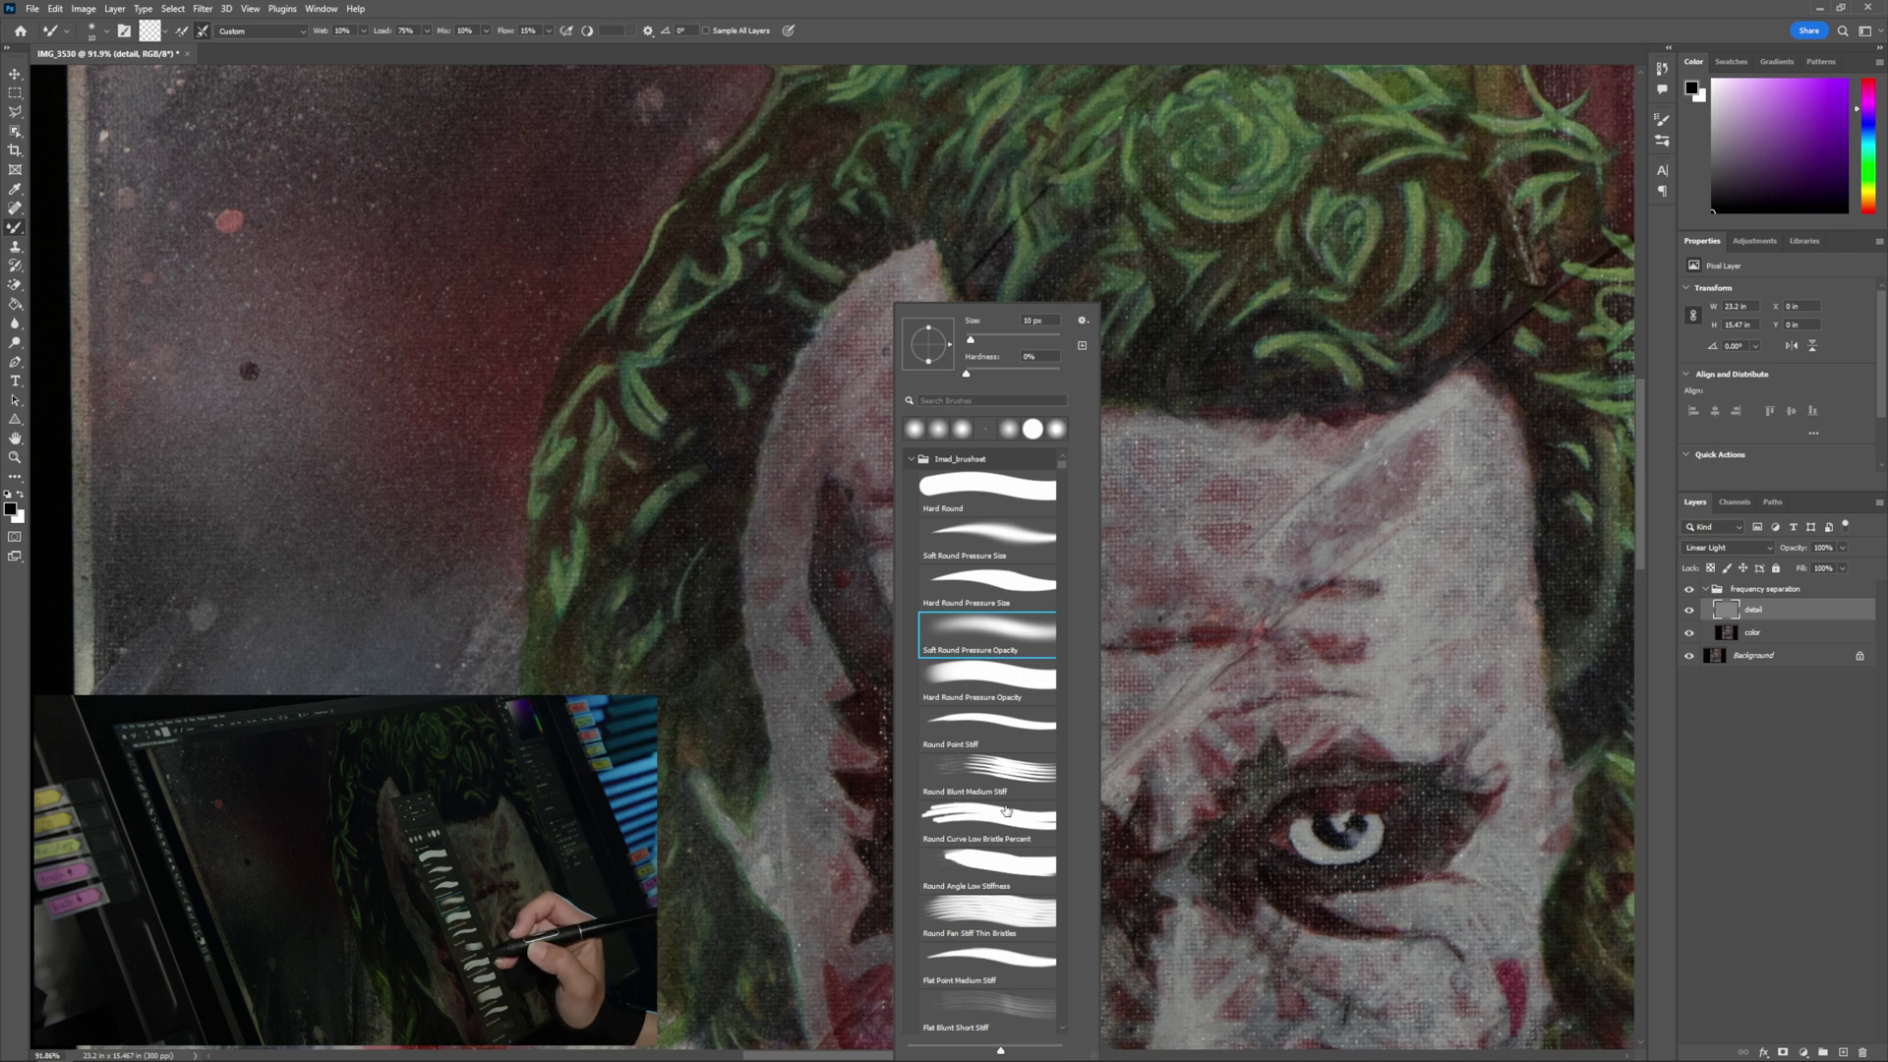
{"action": "left_click", "coordinate": [984, 633]}
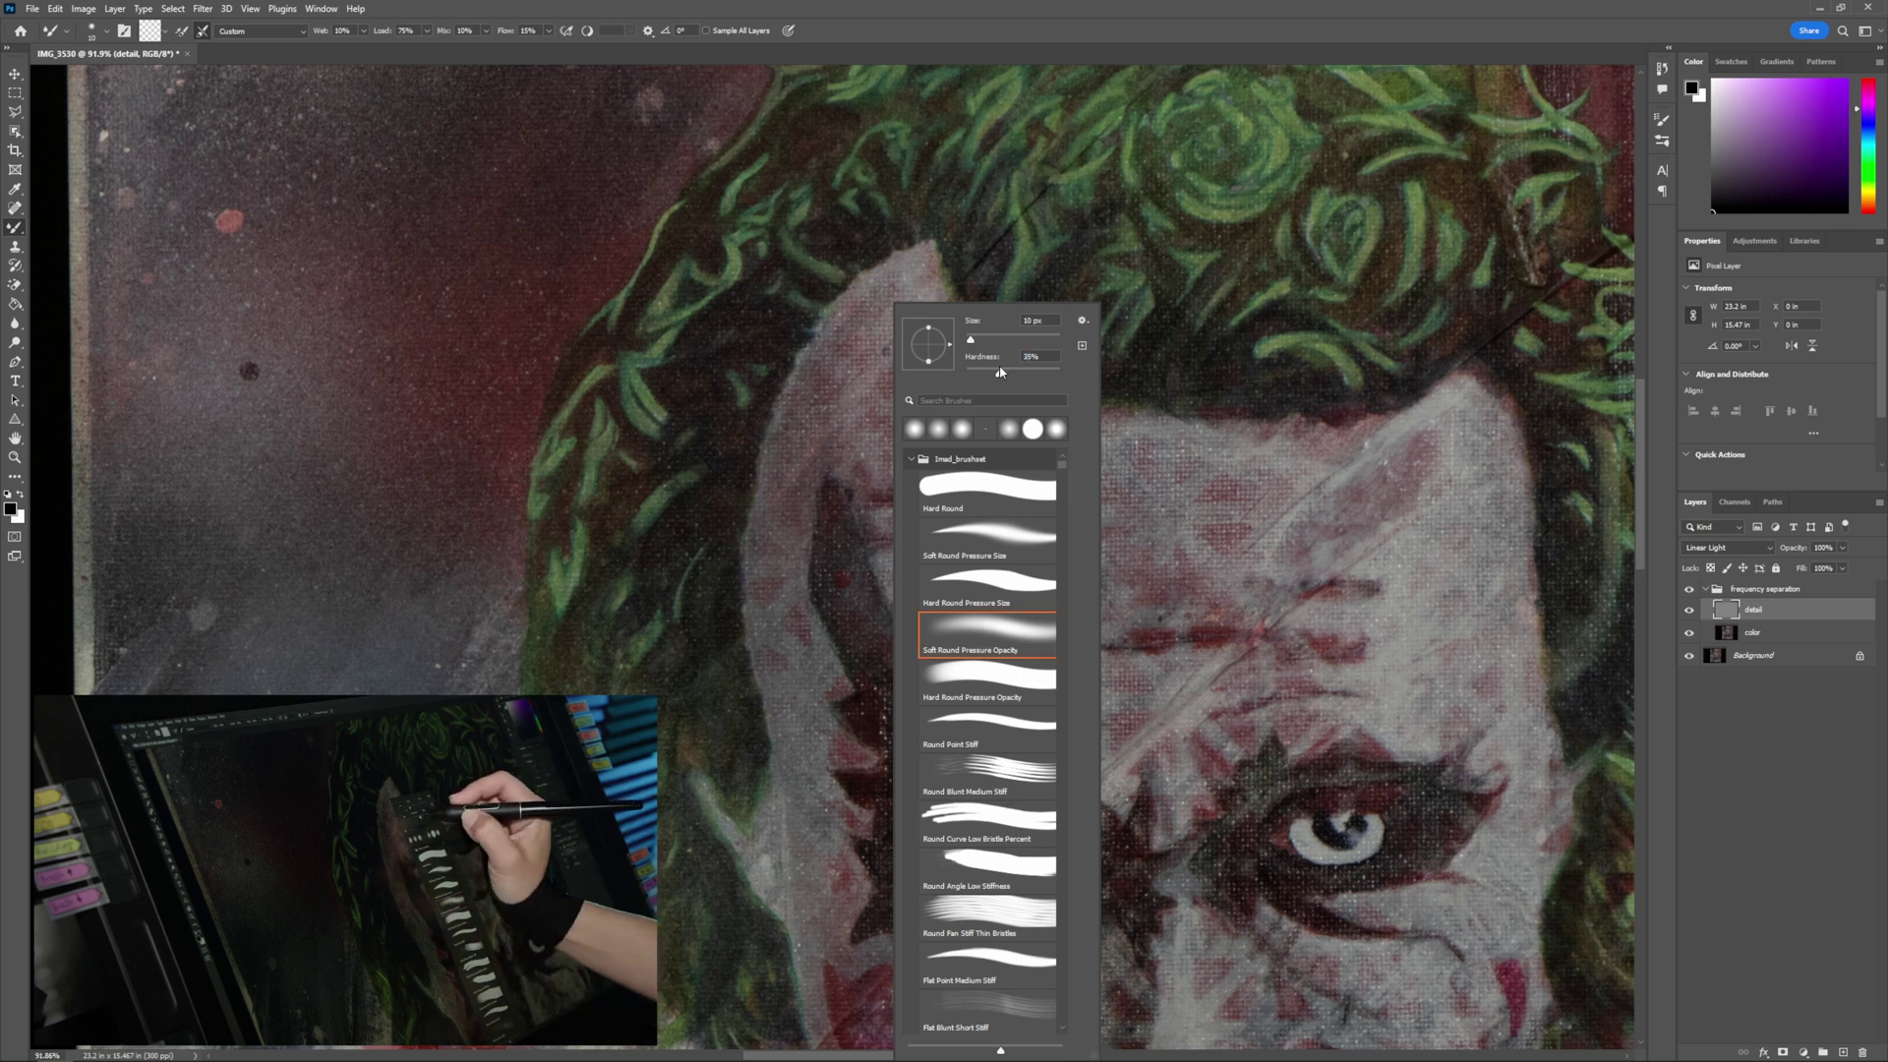
{"action": "left_click", "coordinate": [877, 298]}
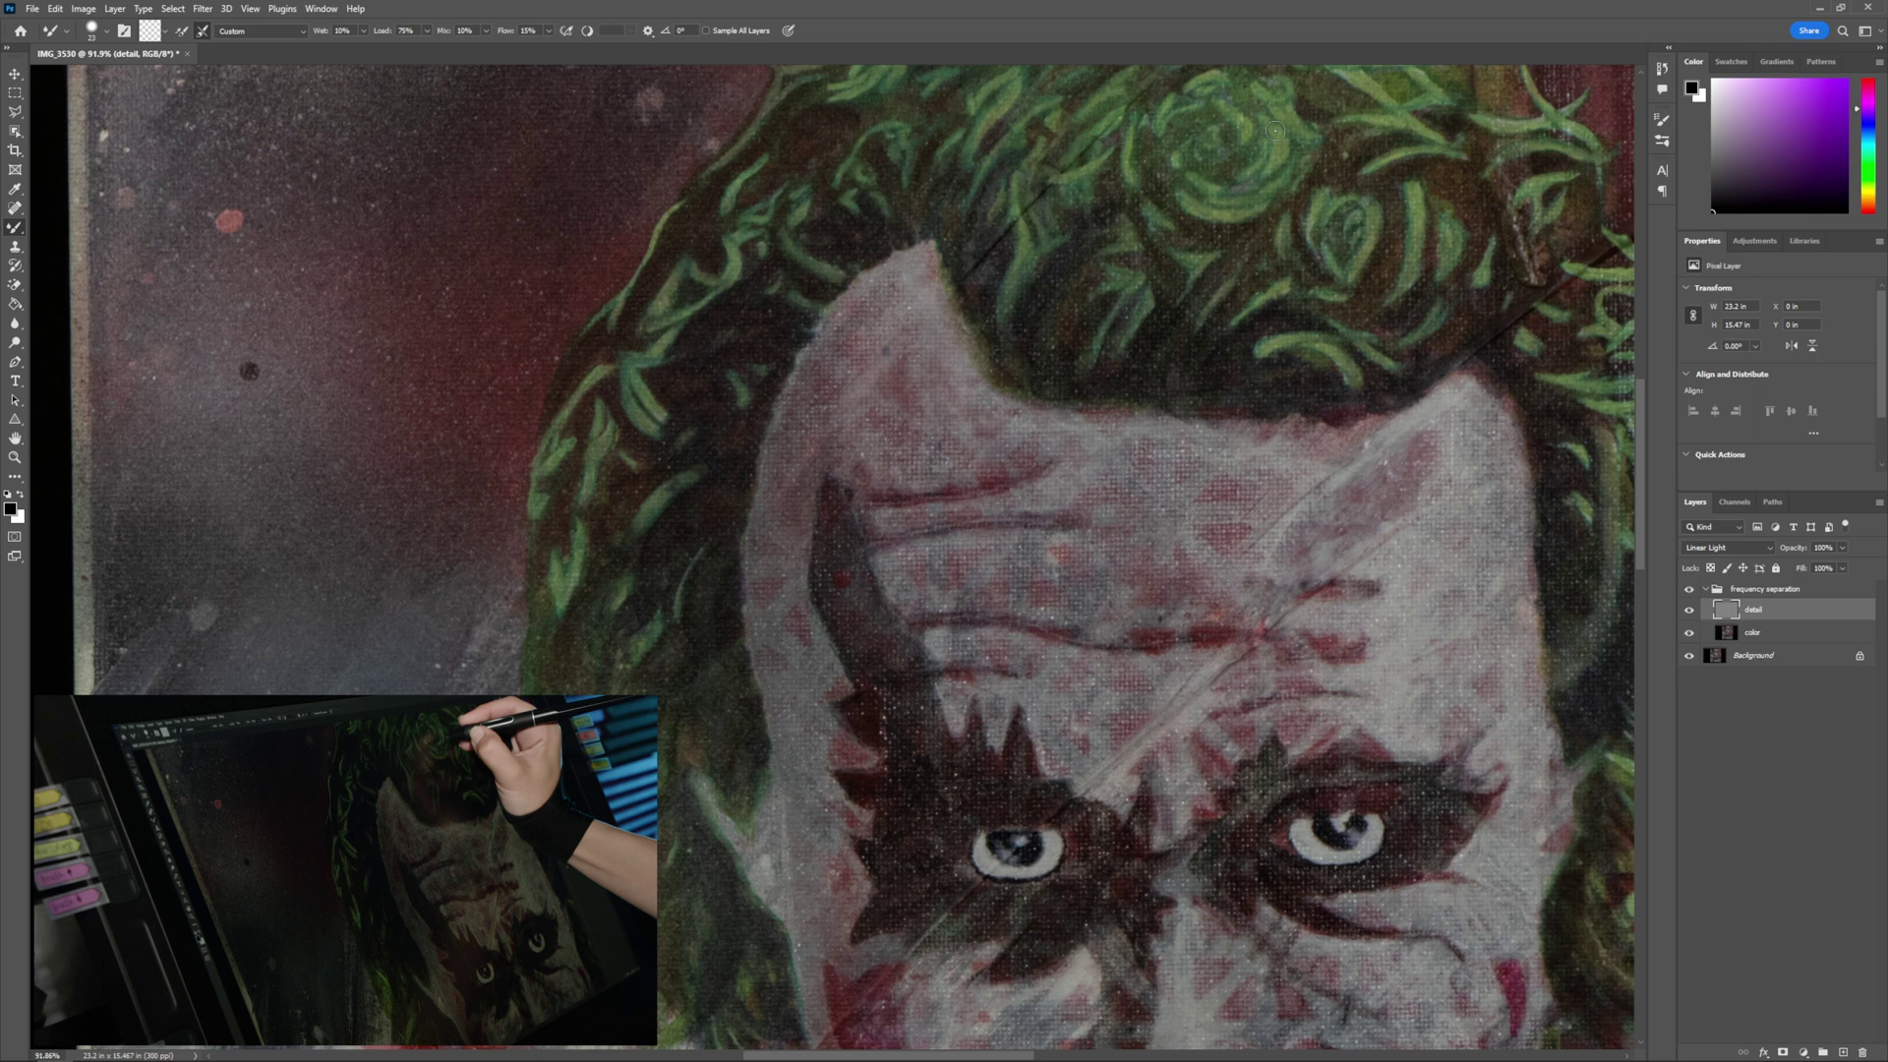
{"action": "key", "text": "ctrl"}
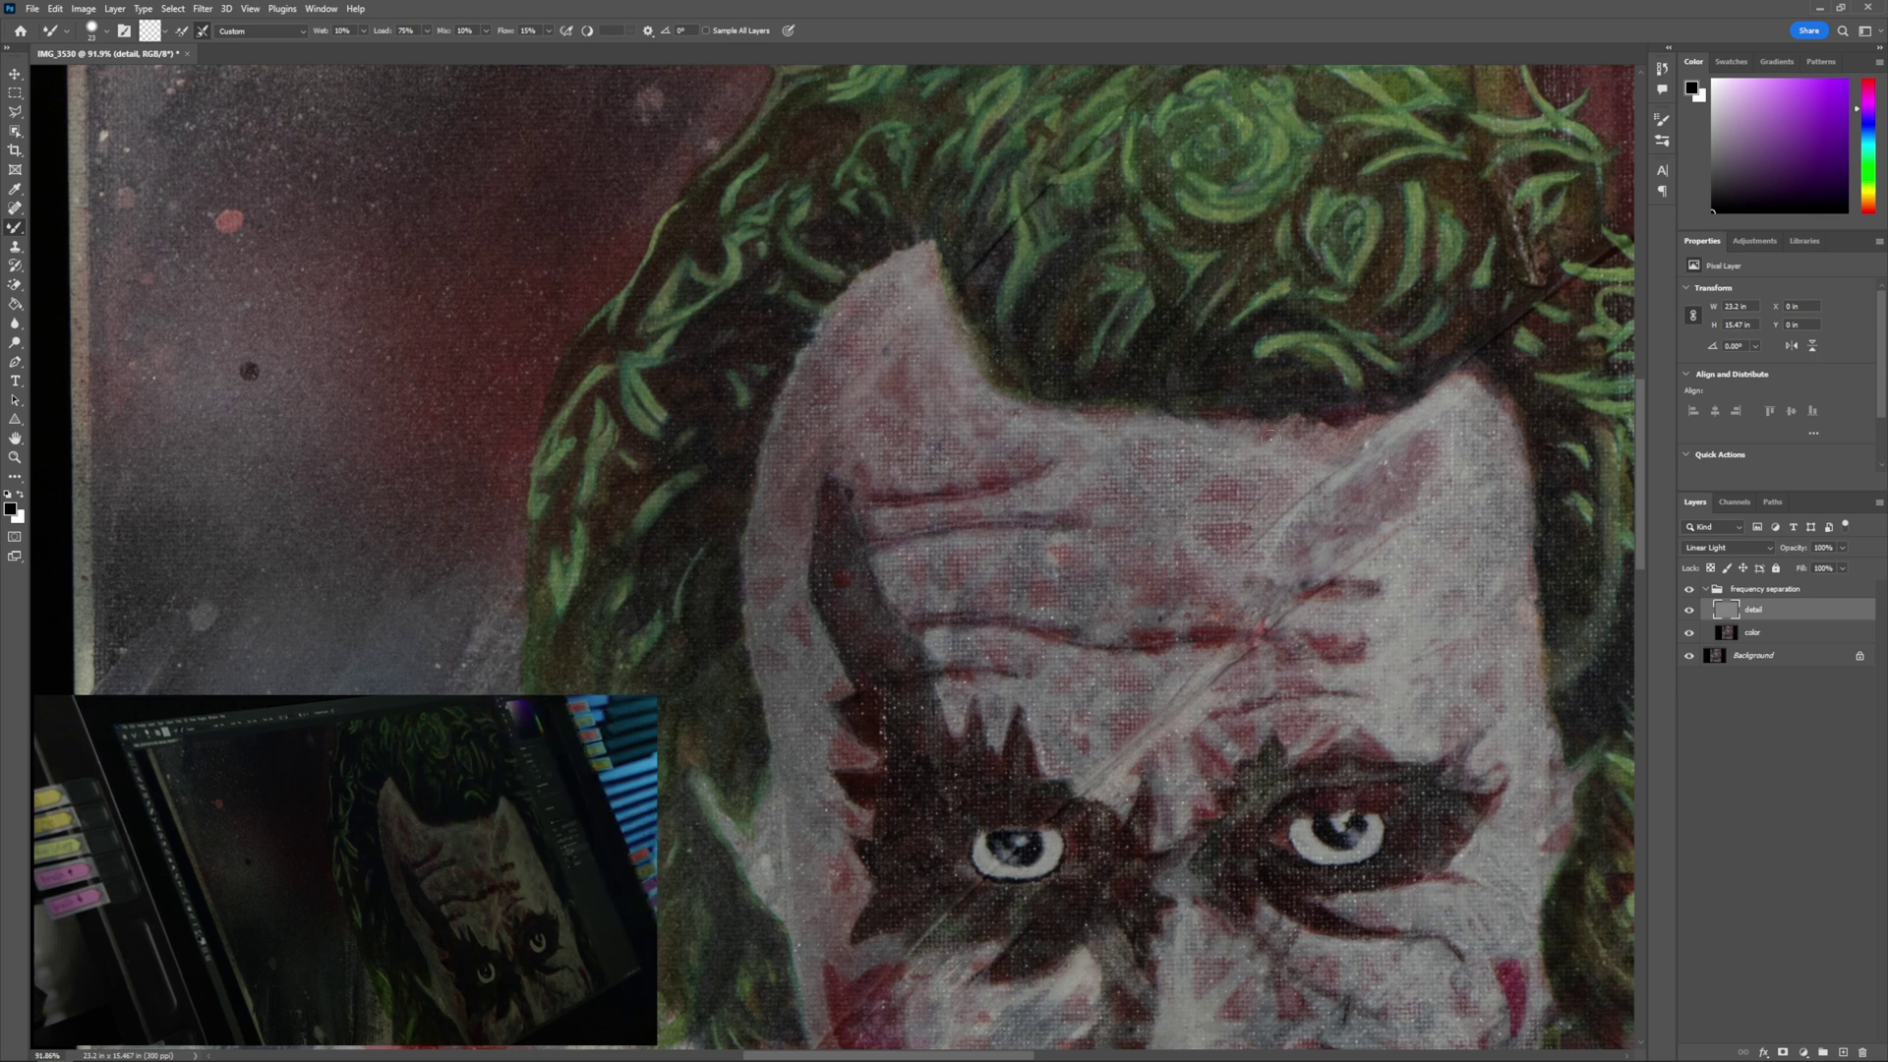
Step: Apply Camera Raw Noise Reduction of 27 to the detail layer
{"action": "left_click", "coordinate": [205, 9]}
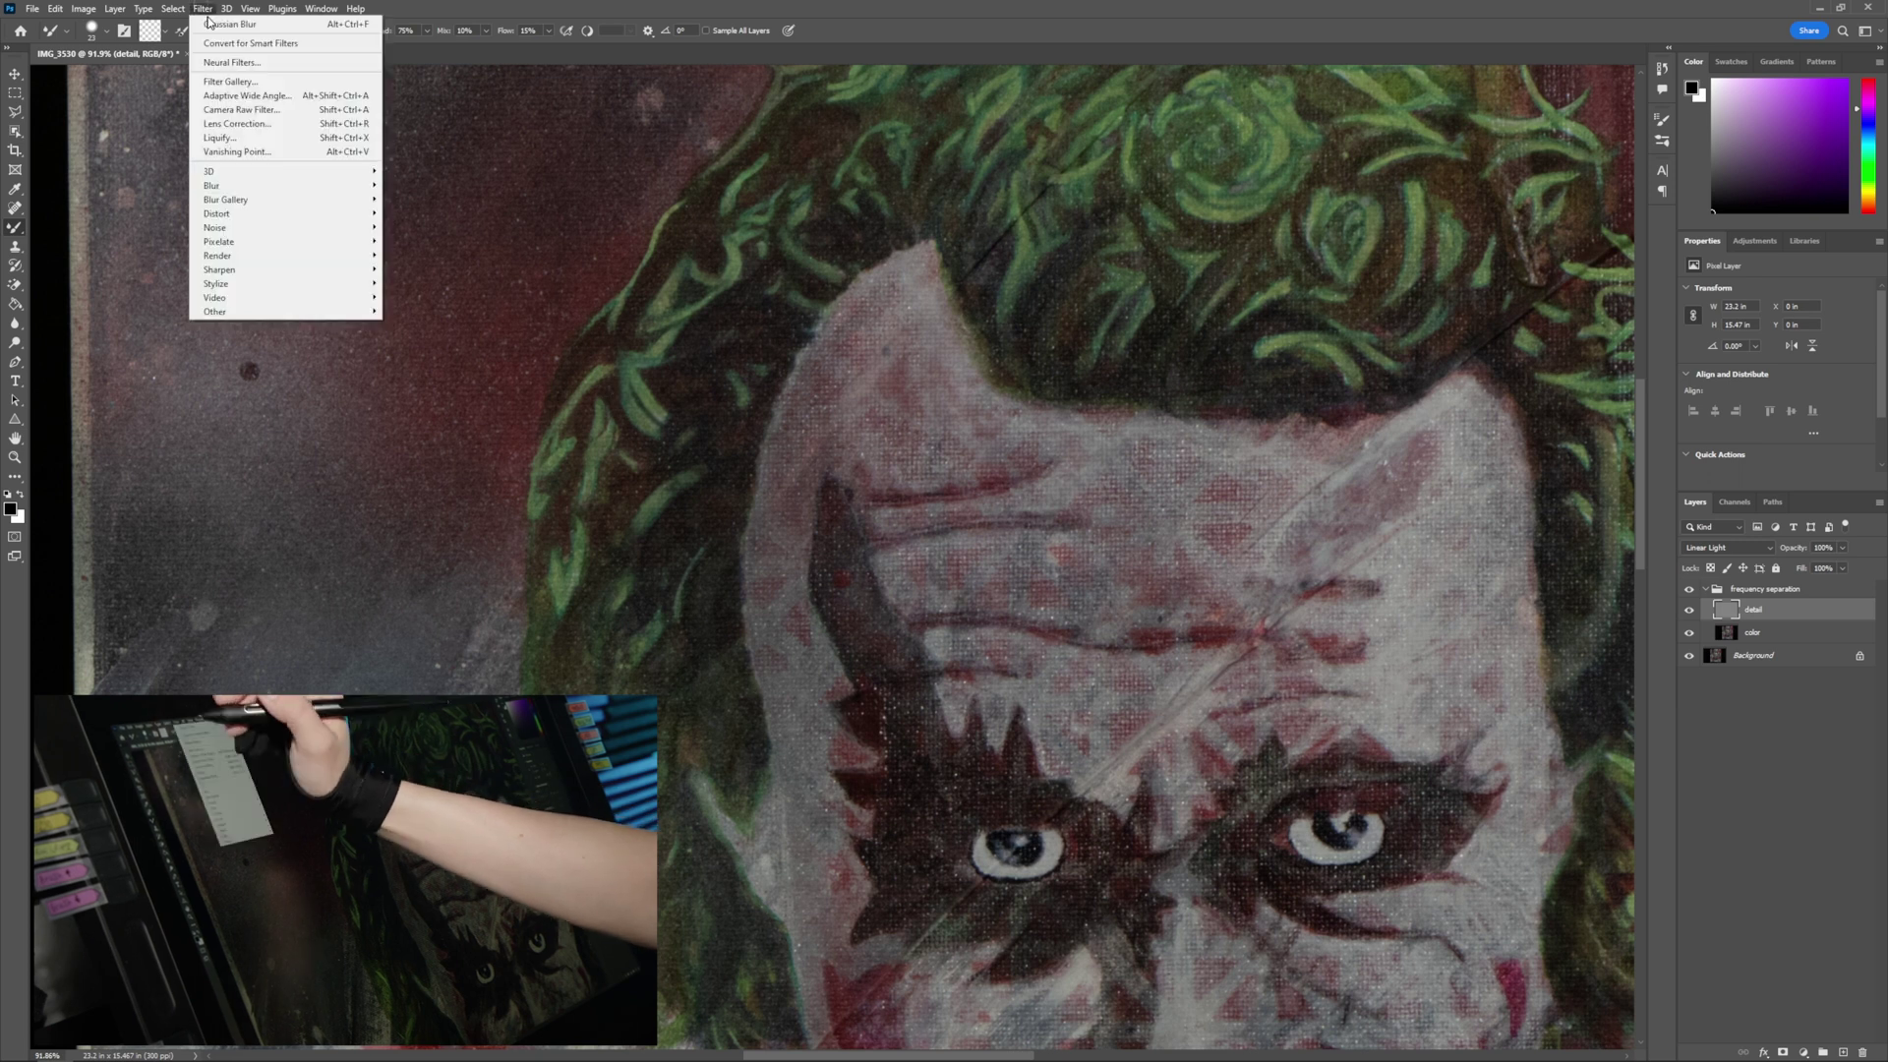
{"action": "left_click", "coordinate": [266, 117]}
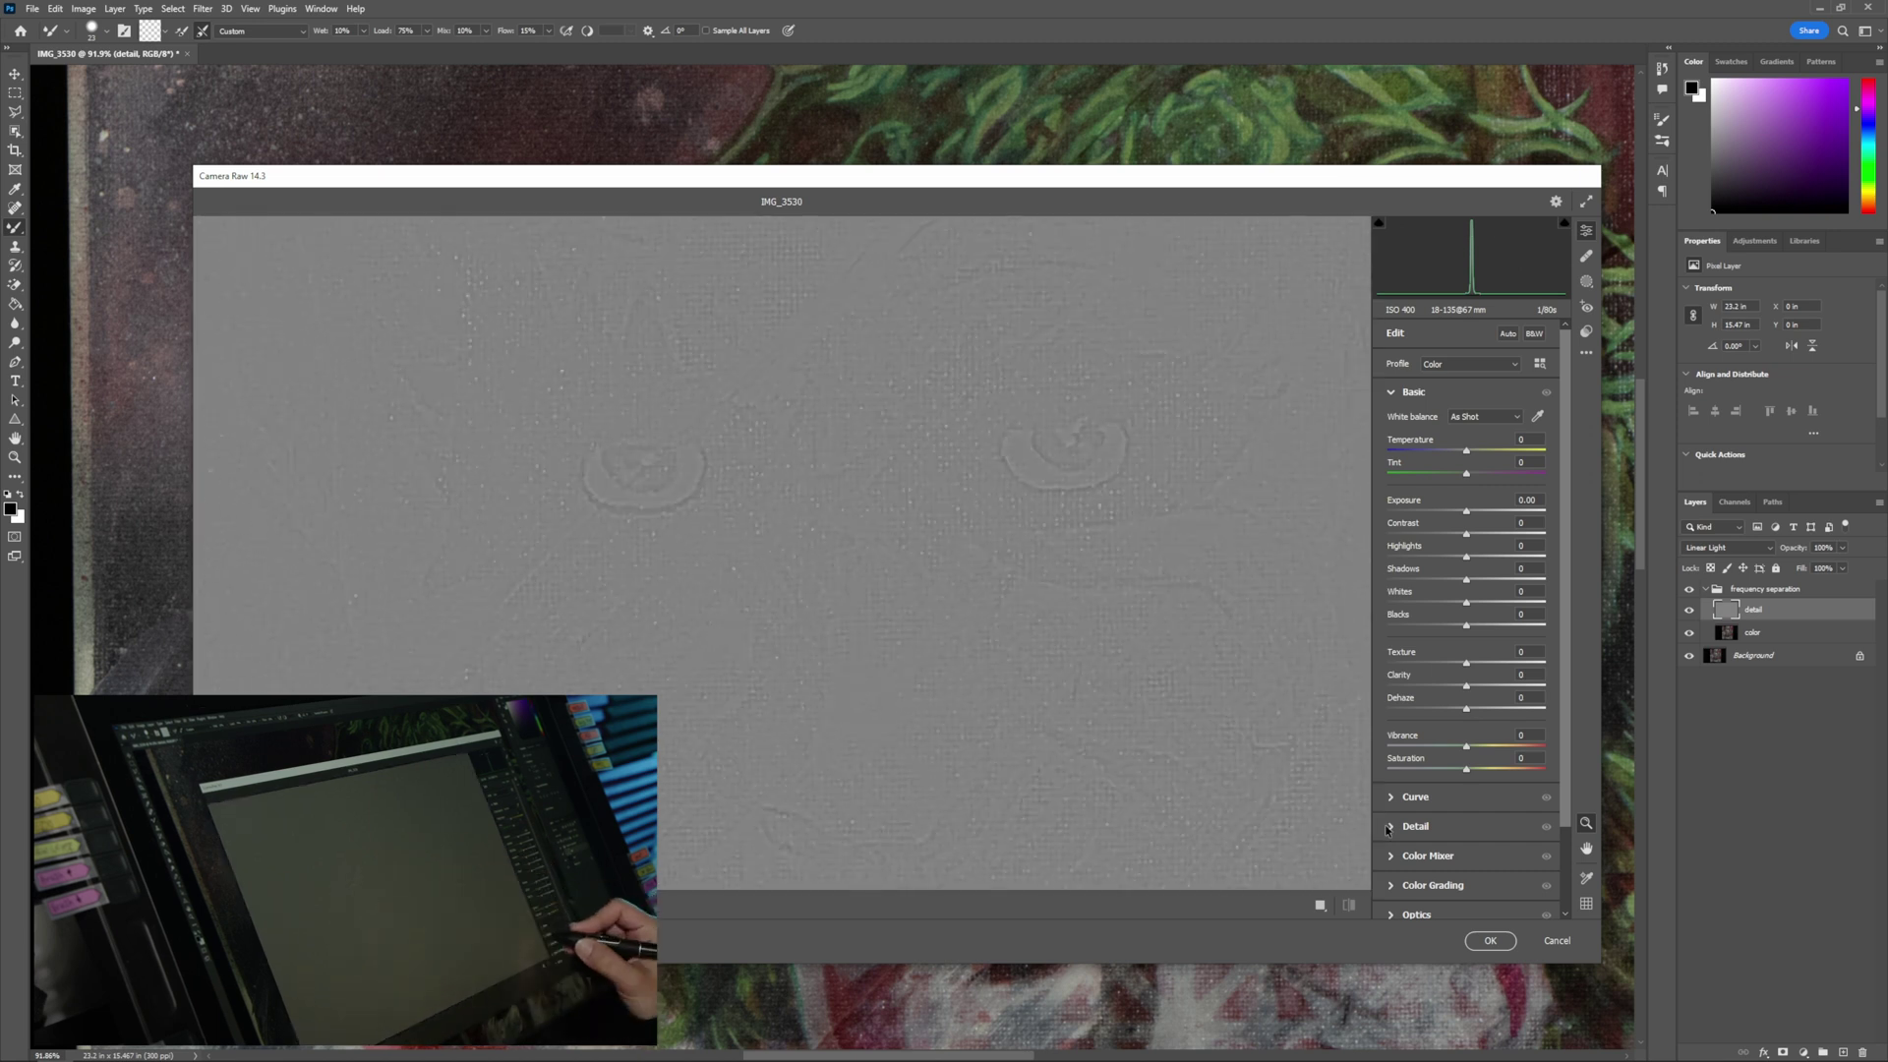
{"action": "left_click", "coordinate": [1387, 829]}
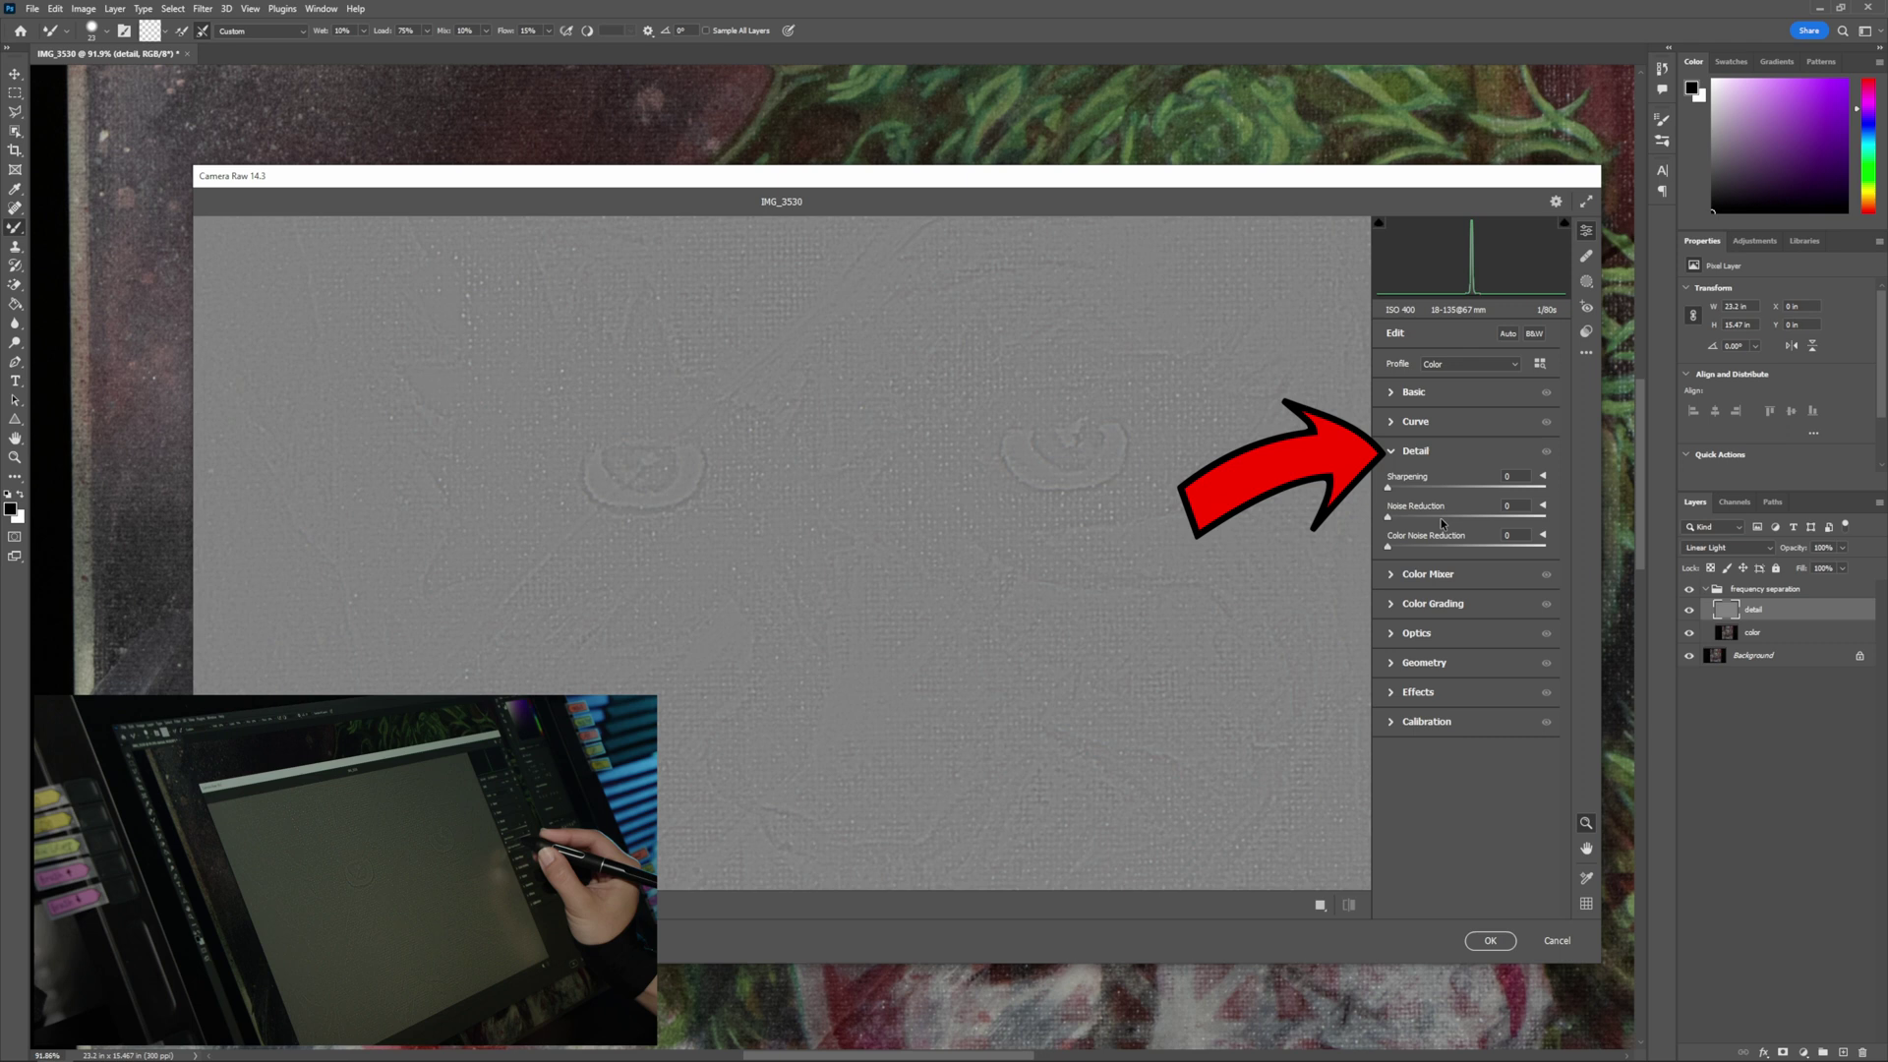
{"action": "left_click_drag", "start_coordinate": [1382, 521], "coordinate": [1396, 521]}
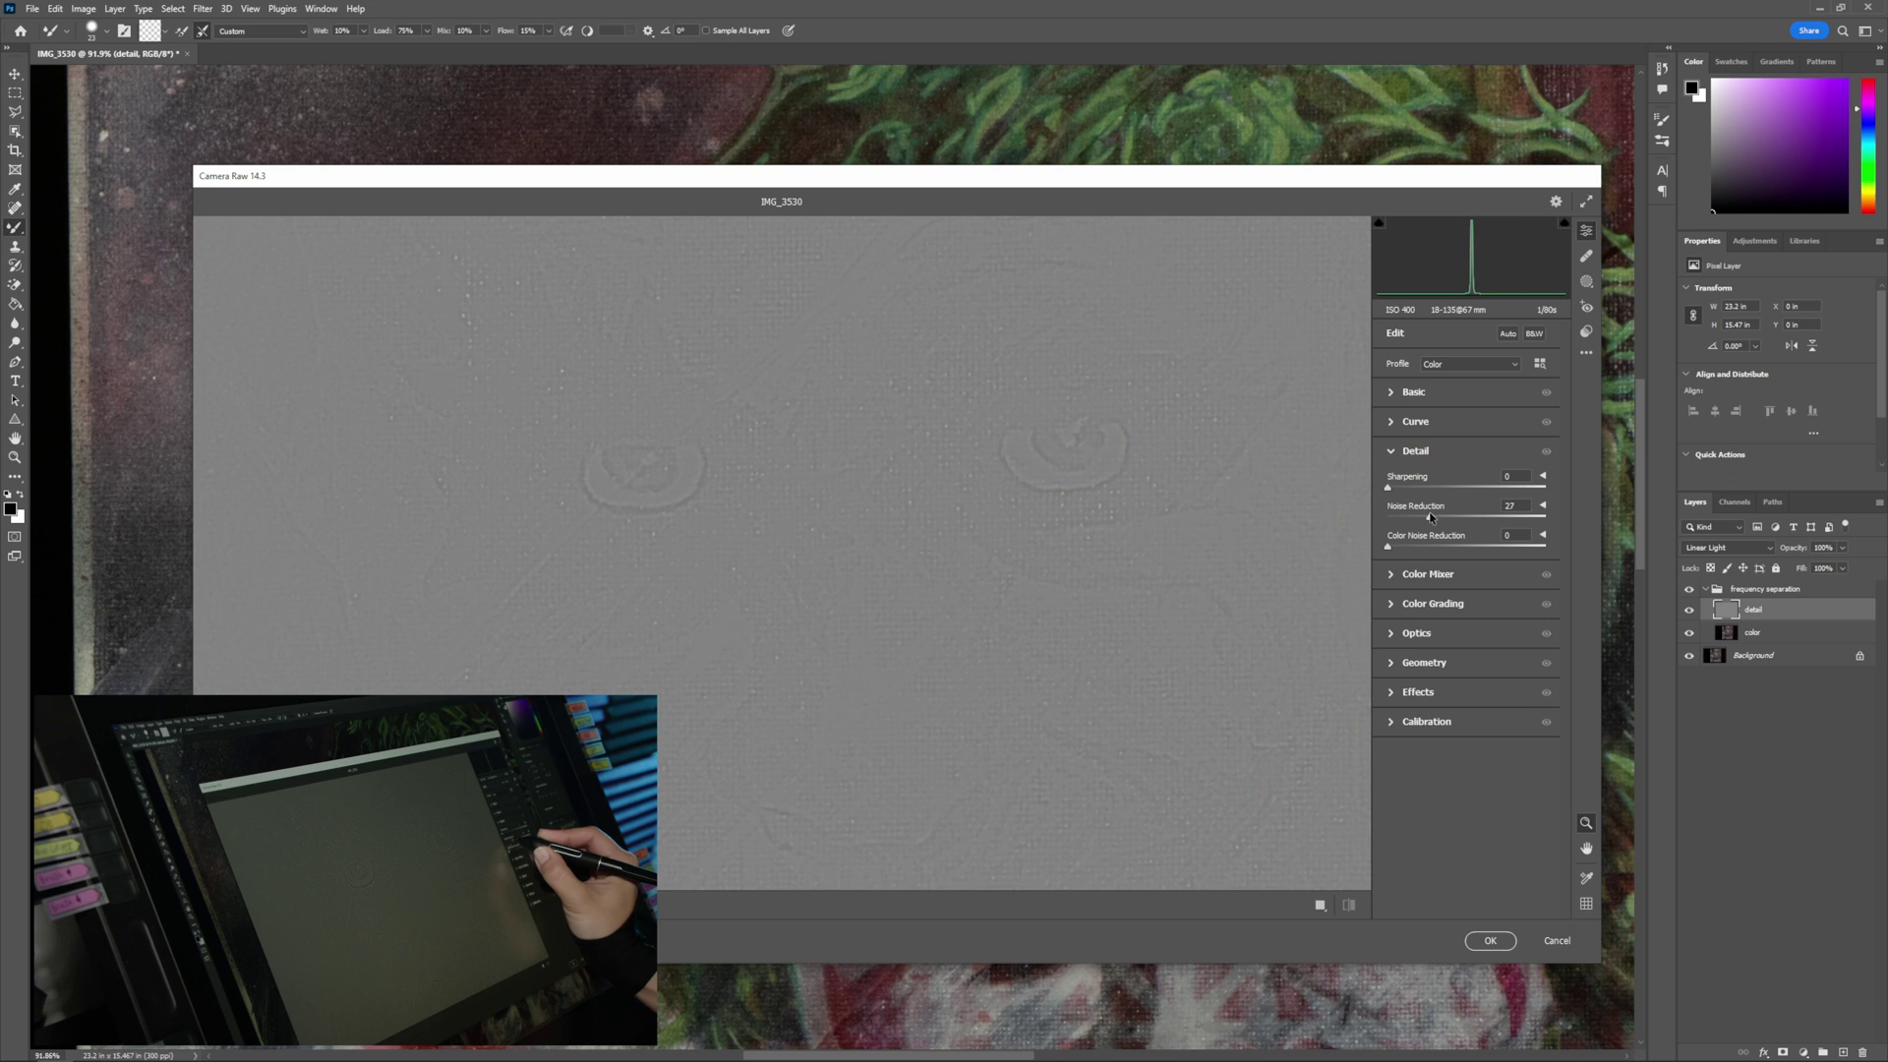
{"action": "left_click", "coordinate": [1488, 939]}
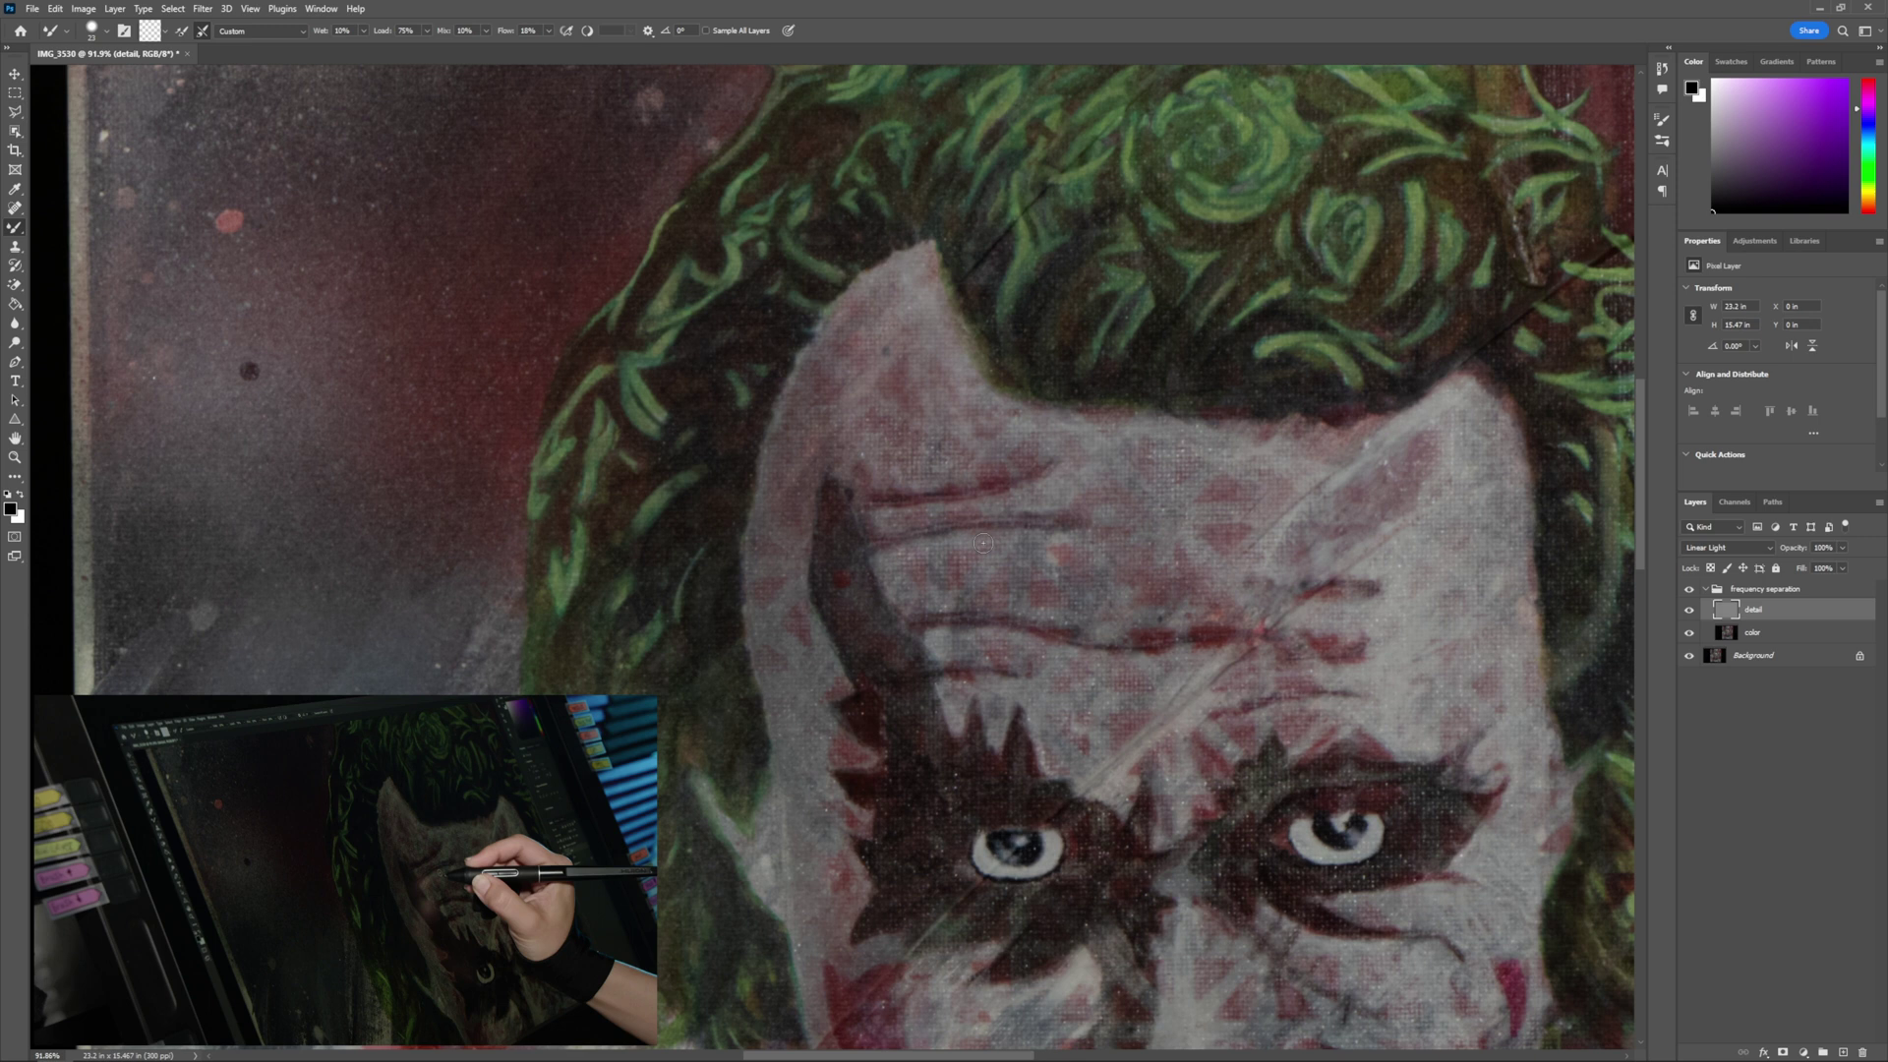
{"action": "left_click", "coordinate": [1705, 590]}
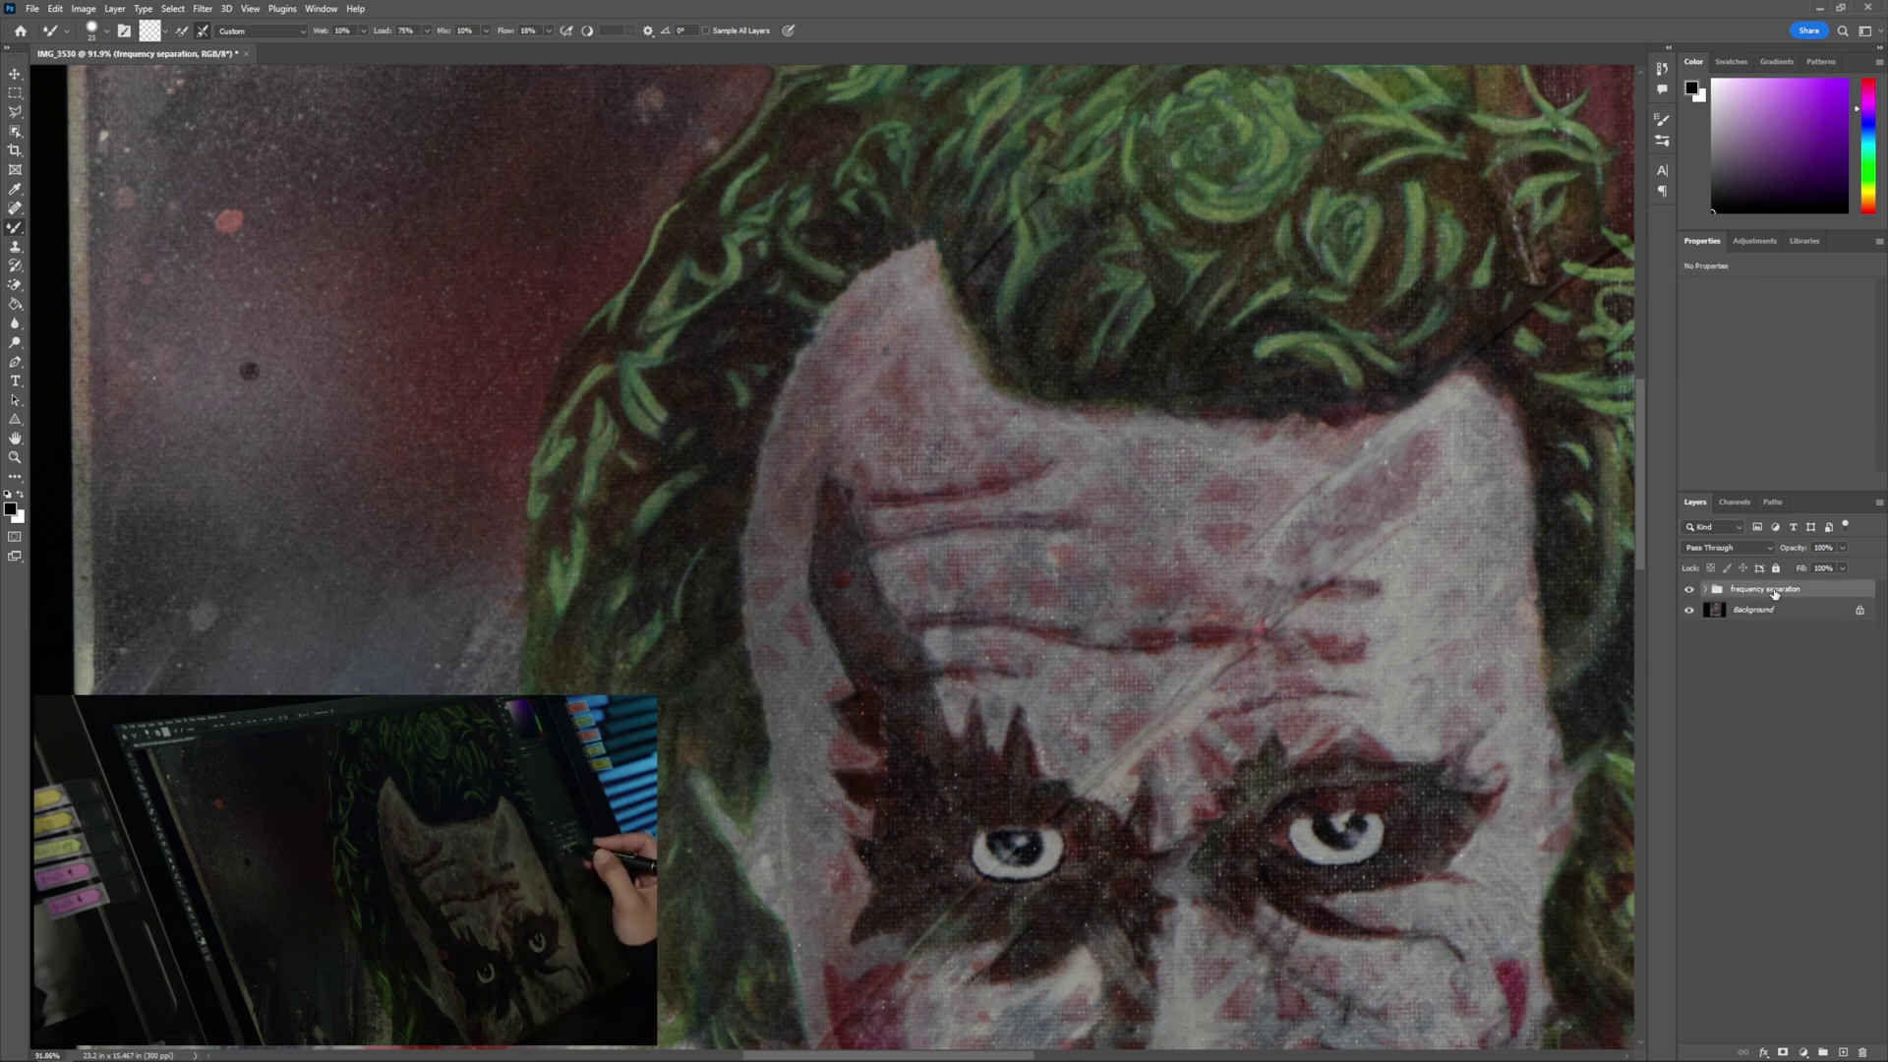
{"action": "left_click", "coordinate": [1687, 590]}
{"action": "left_click", "coordinate": [1689, 590]}
{"action": "left_click", "coordinate": [1690, 591]}
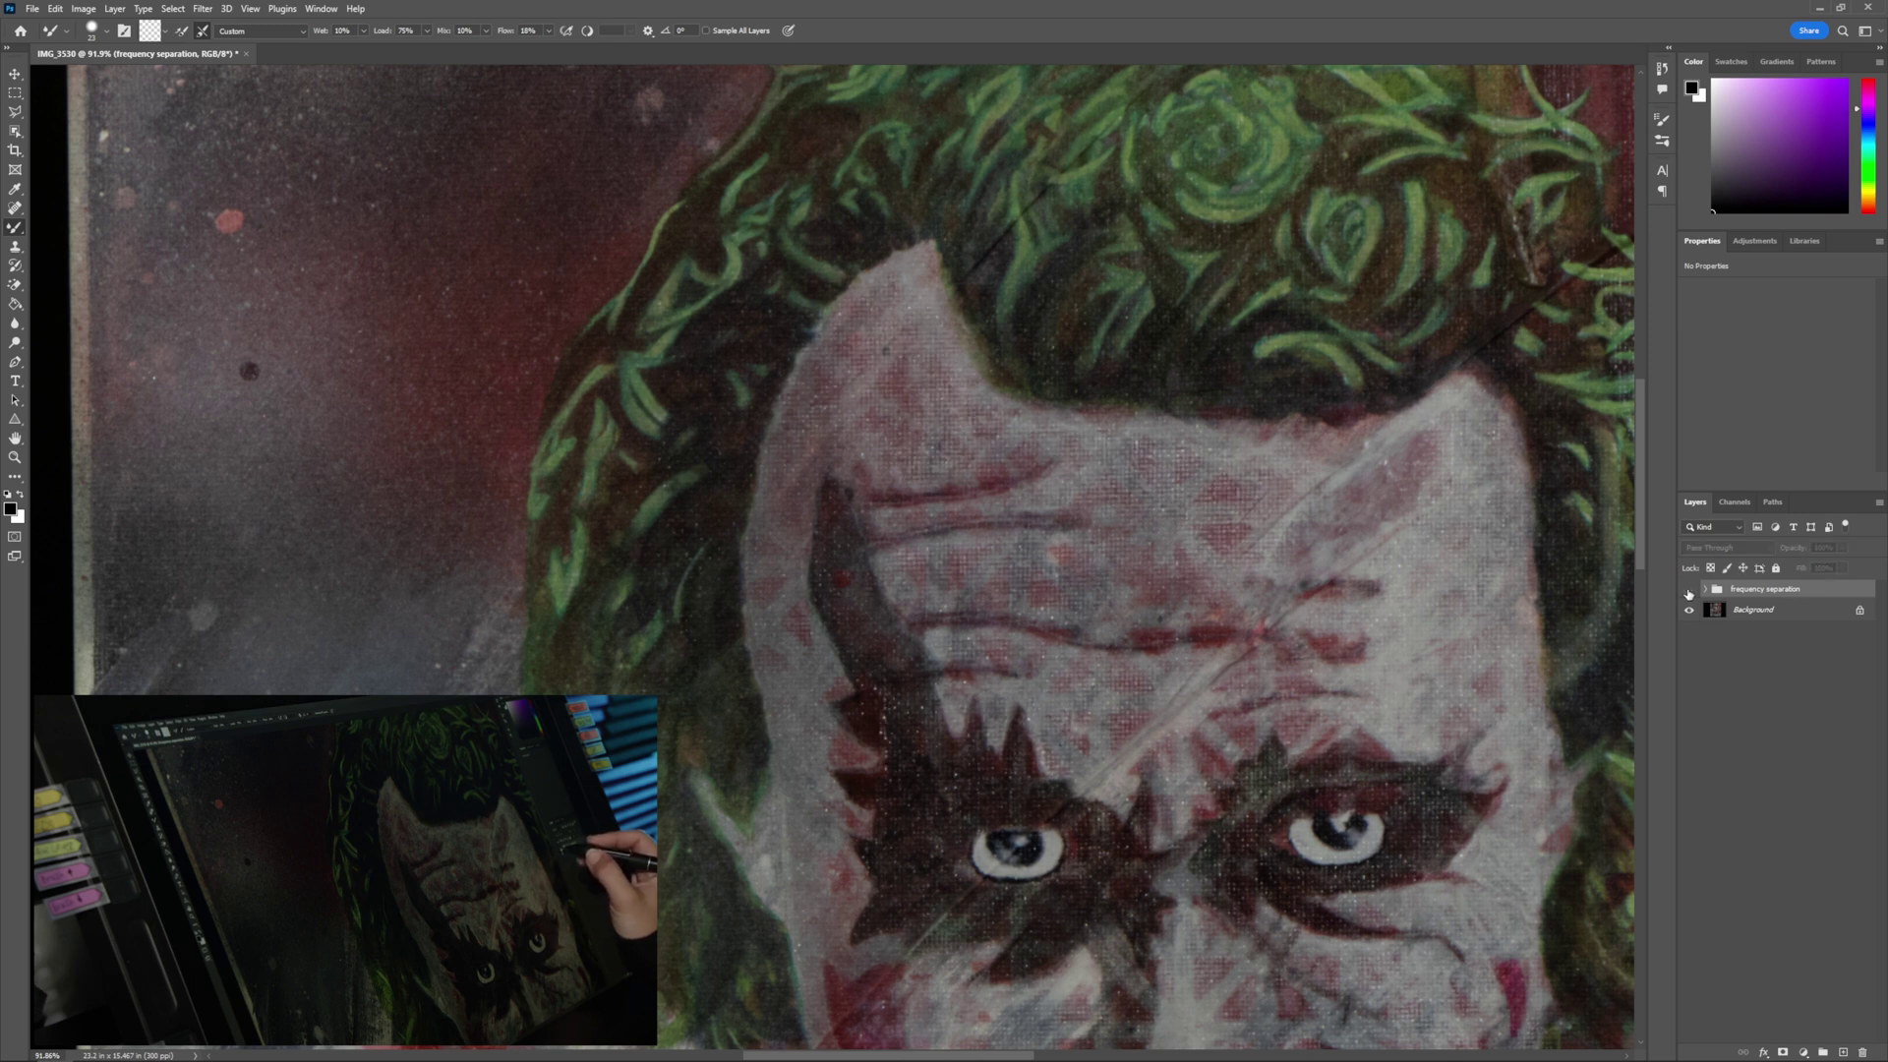
{"action": "left_click", "coordinate": [1688, 590]}
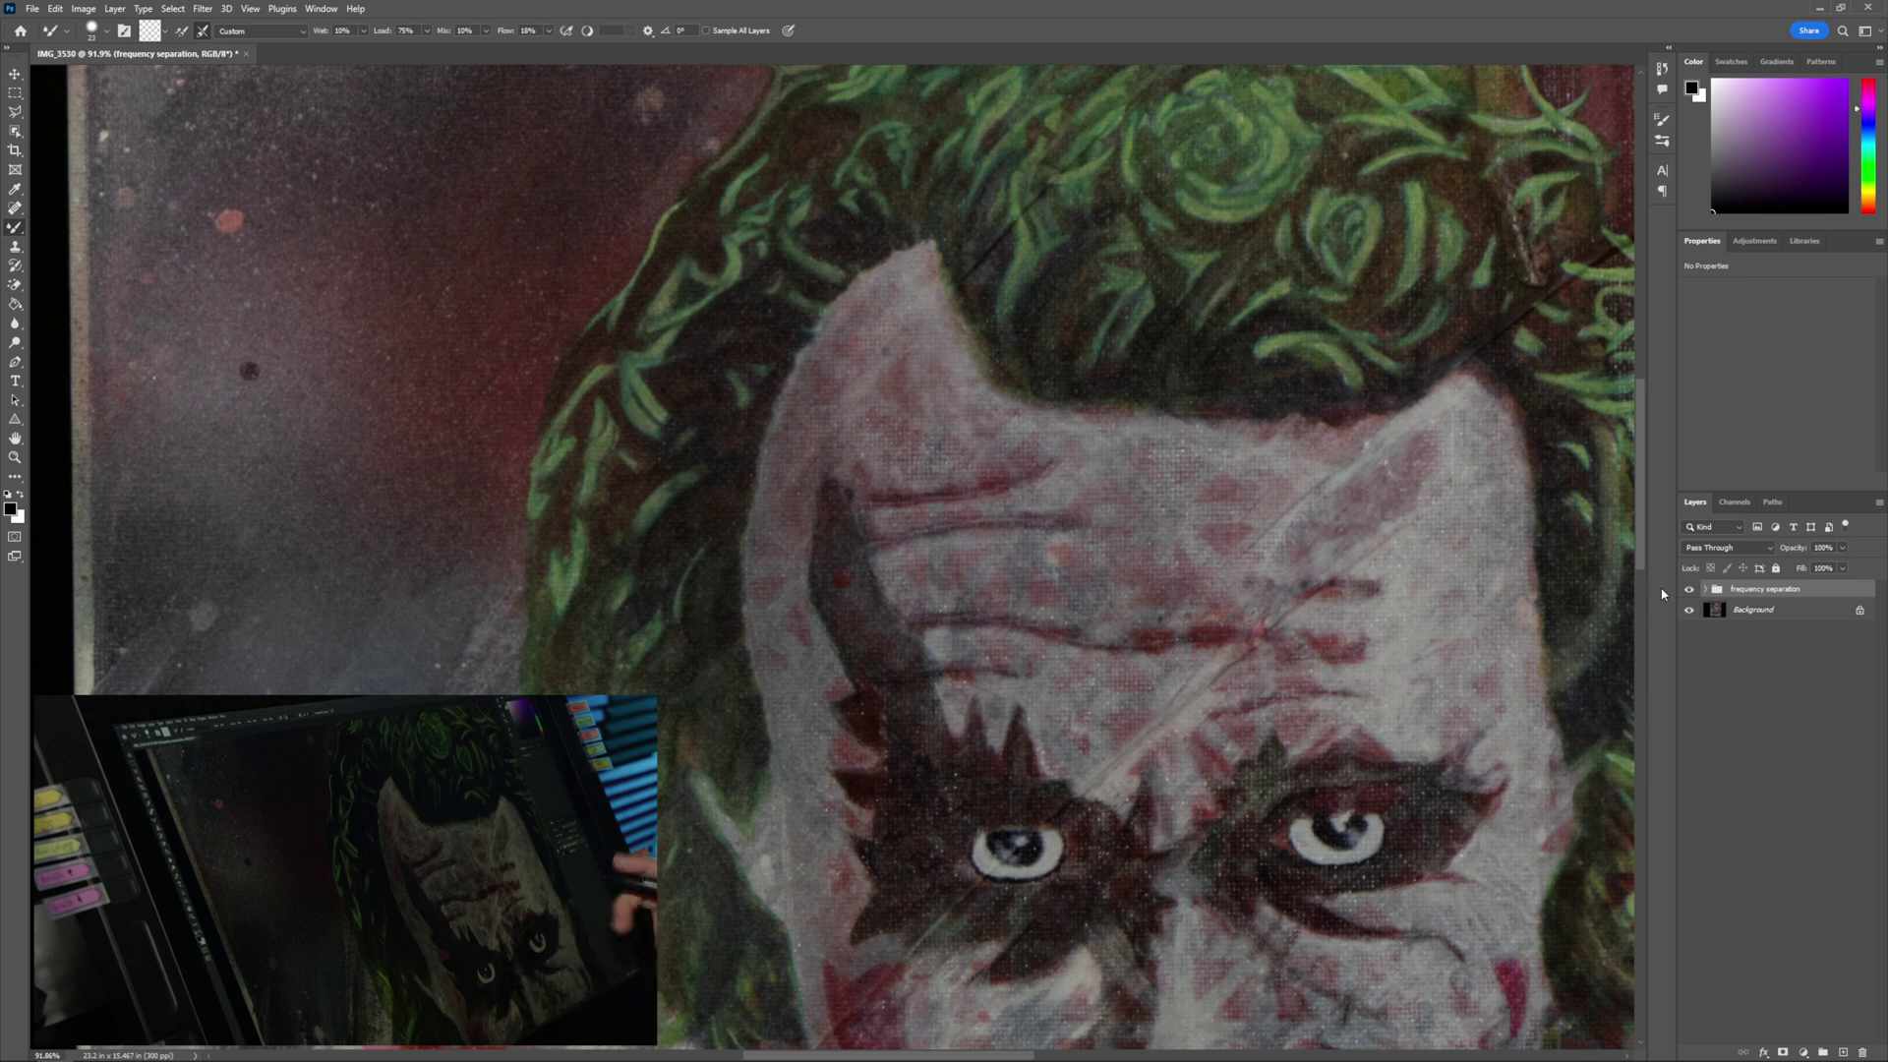
{"action": "left_click", "coordinate": [1690, 591]}
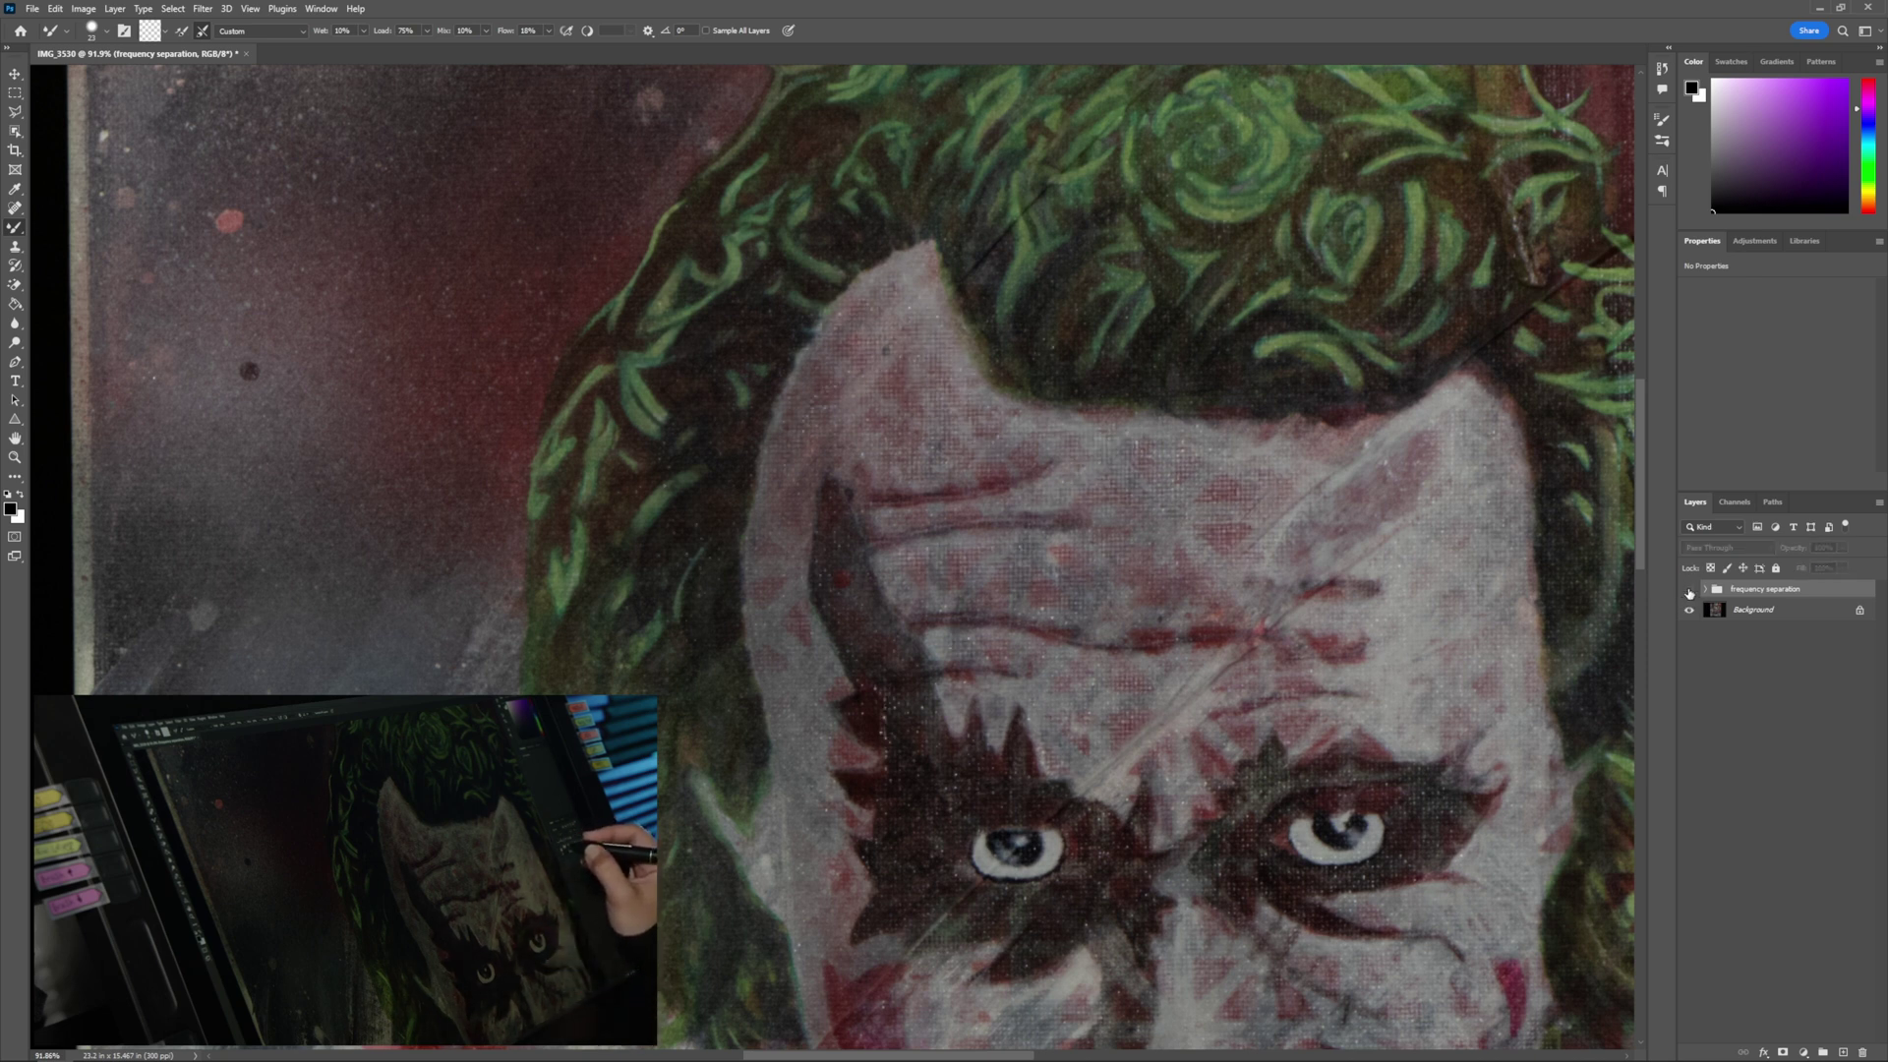
{"action": "left_click", "coordinate": [1691, 589]}
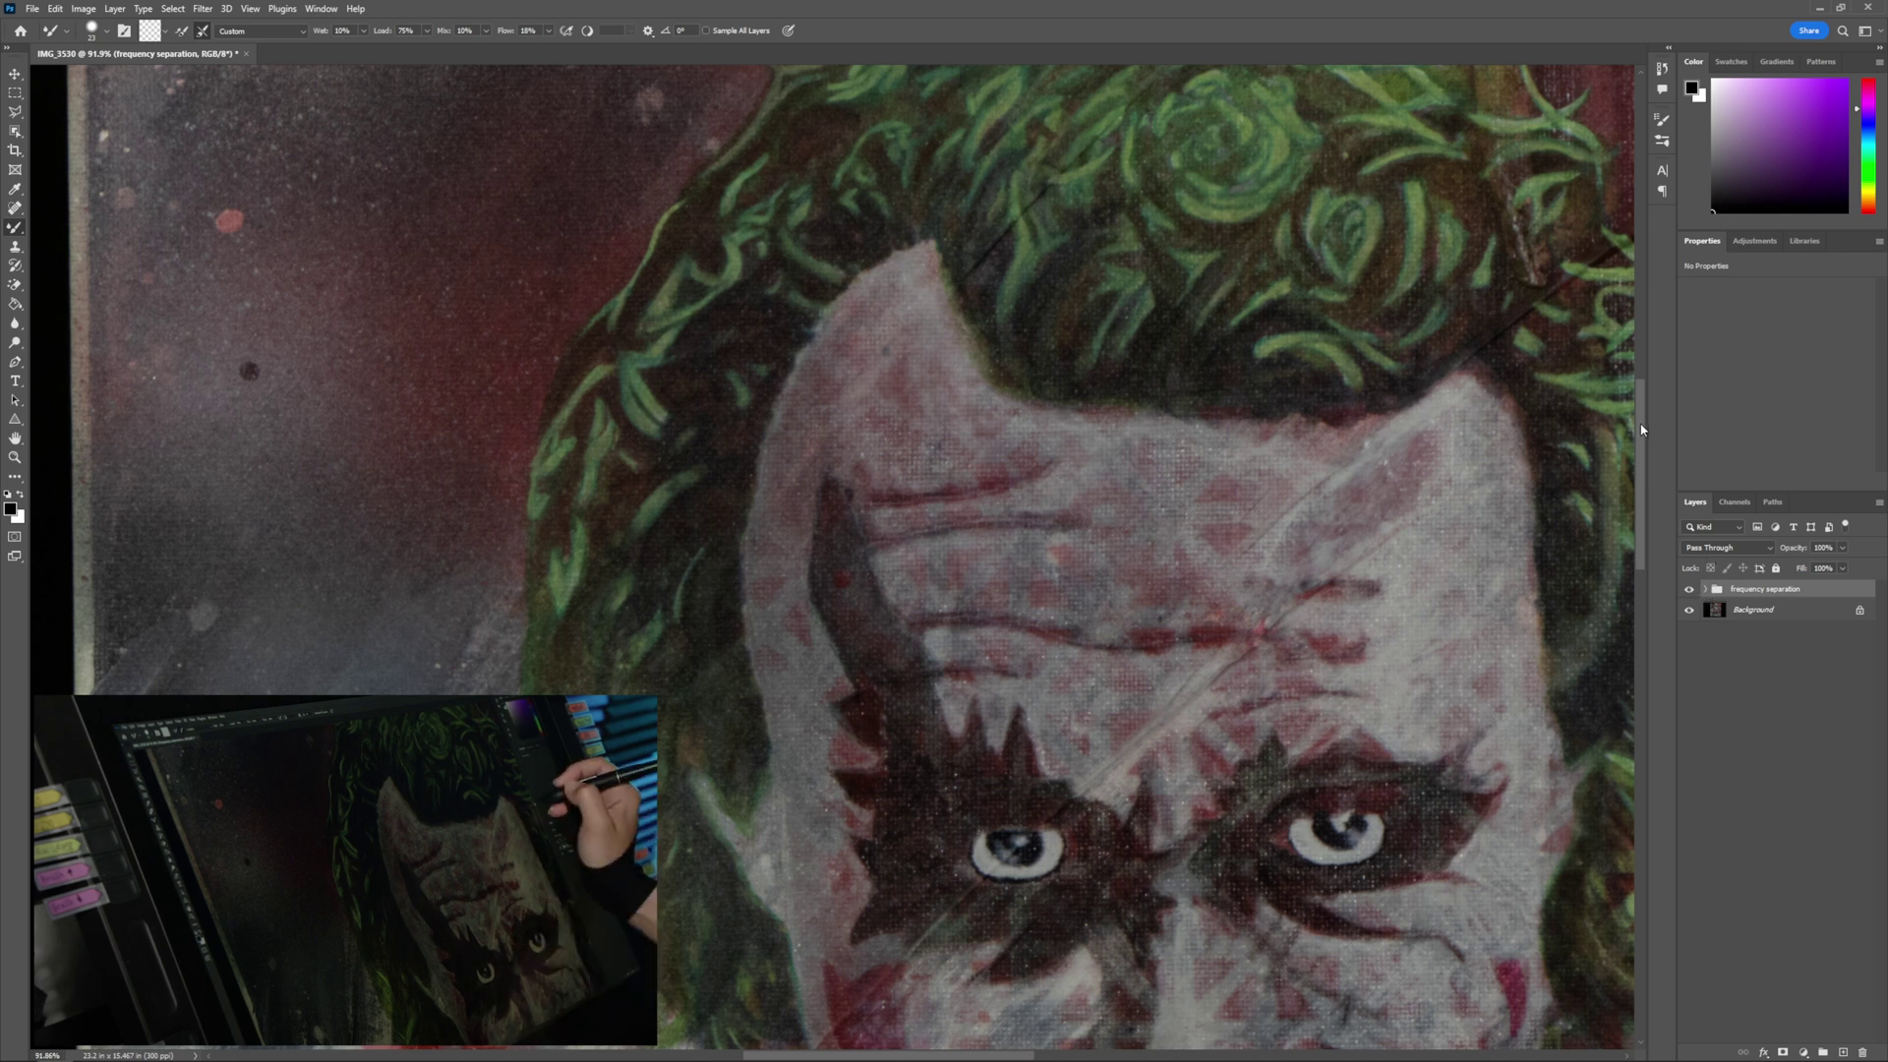
{"action": "scroll", "coordinate": [1641, 430], "scroll_direction": "down", "scroll_amount": 5}
{"action": "left_click", "coordinate": [977, 801]}
{"action": "key", "text": "Return"}
{"action": "left_click", "coordinate": [1706, 589]}
{"action": "left_click", "coordinate": [1754, 610]}
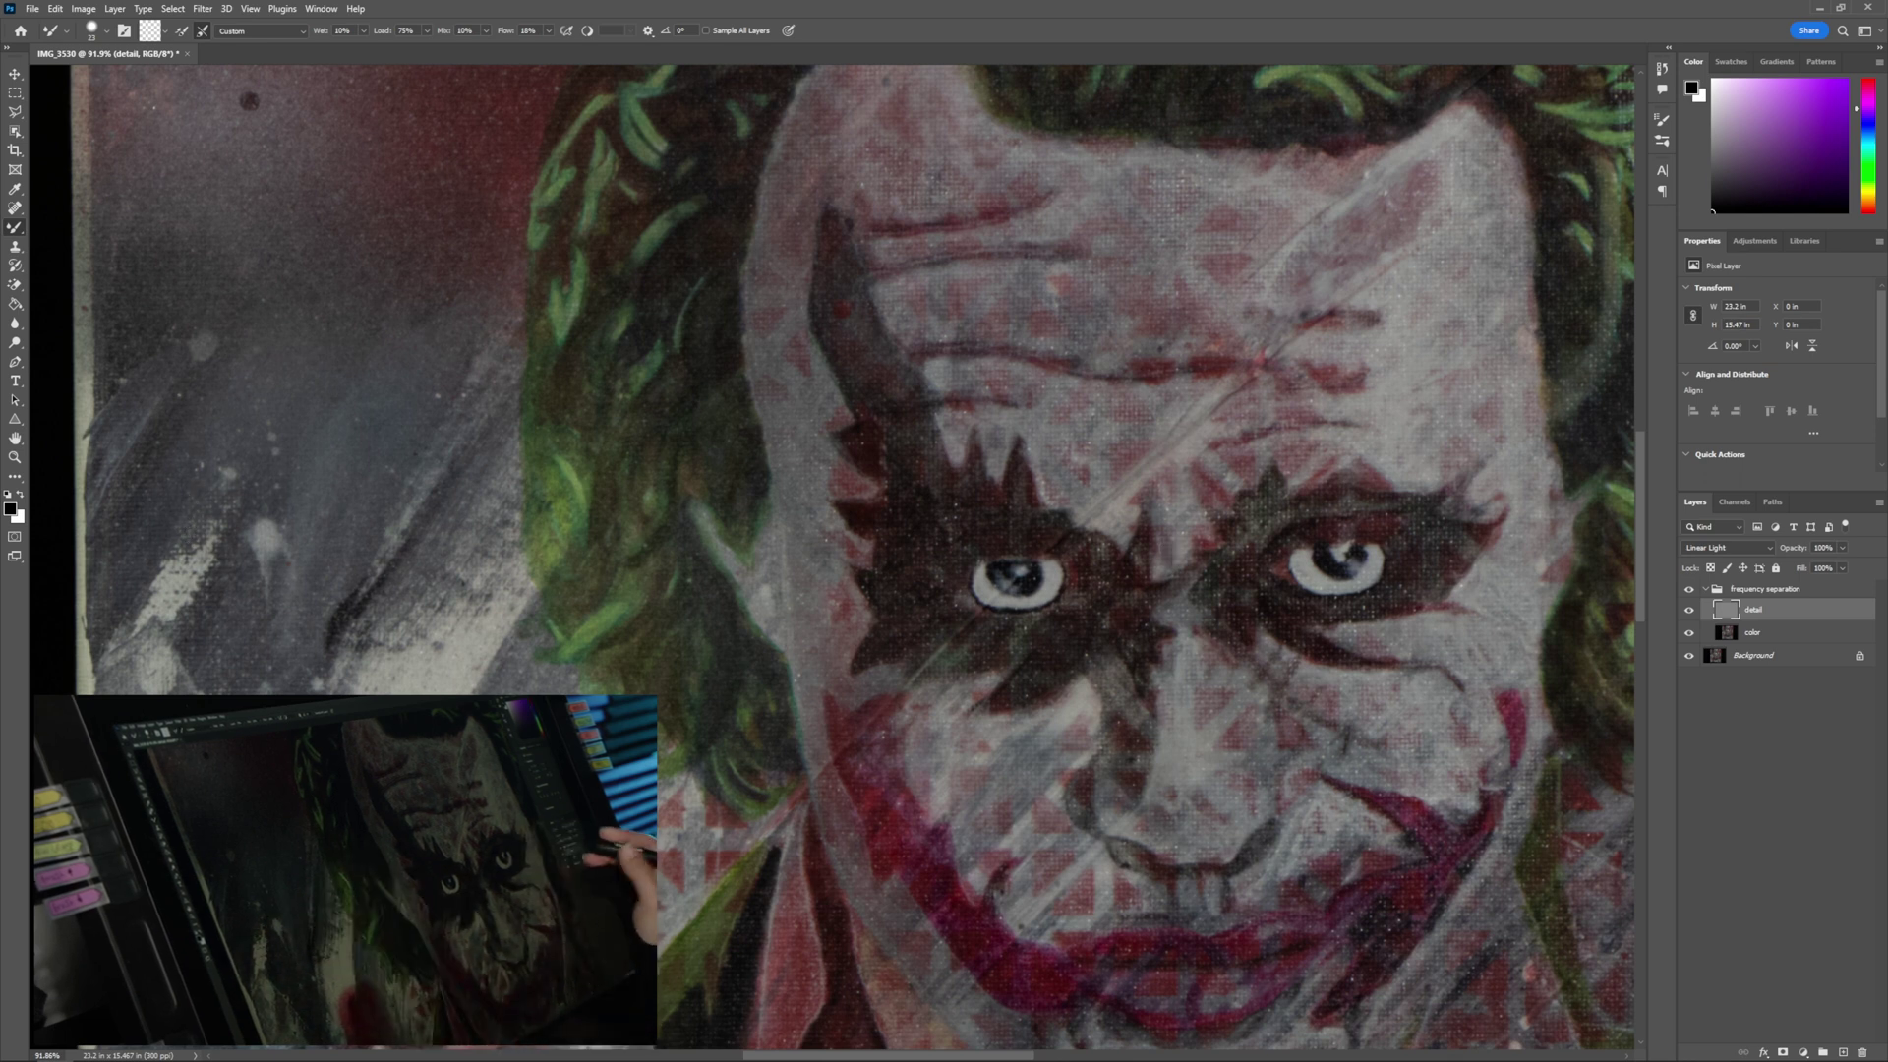
Step: Select the color layer inside the frequency separation group
{"action": "left_click", "coordinate": [1753, 632]}
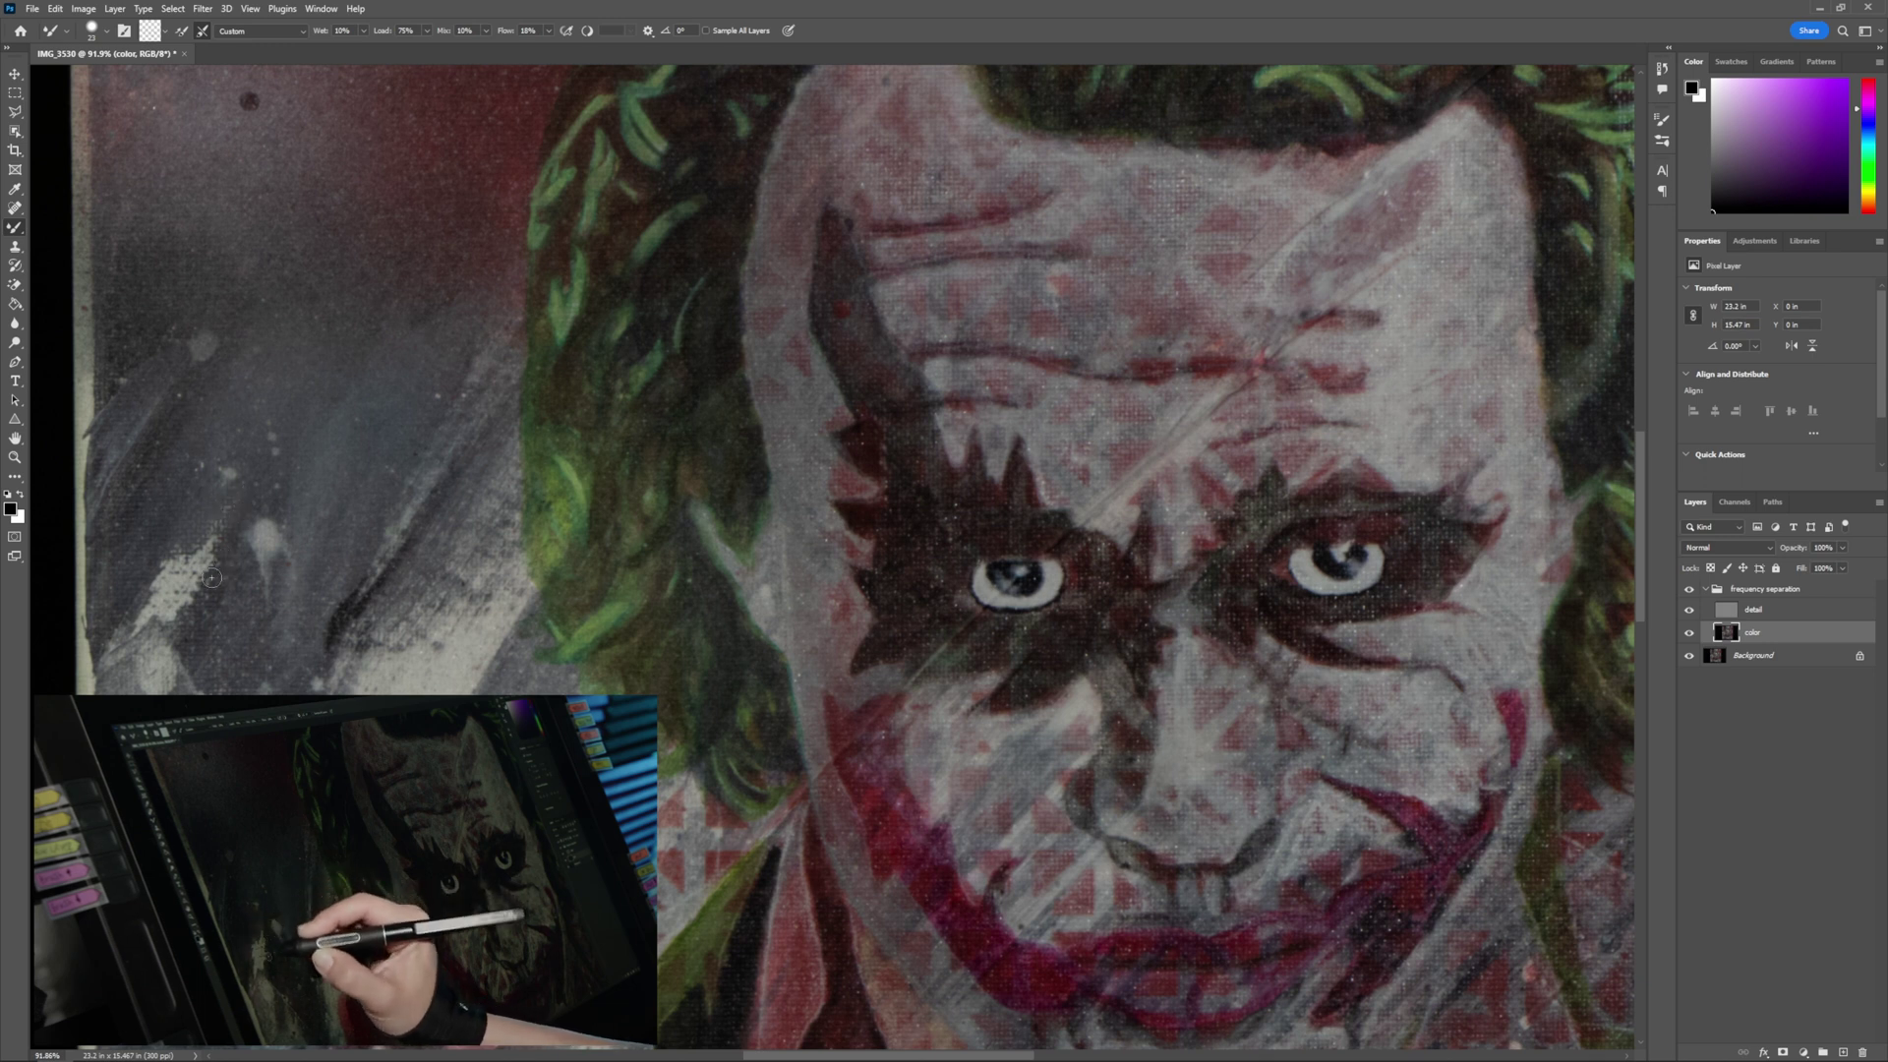
Step: Switch back to the detail layer with the Alt+] shortcut
{"action": "key", "text": "alt+bracketright"}
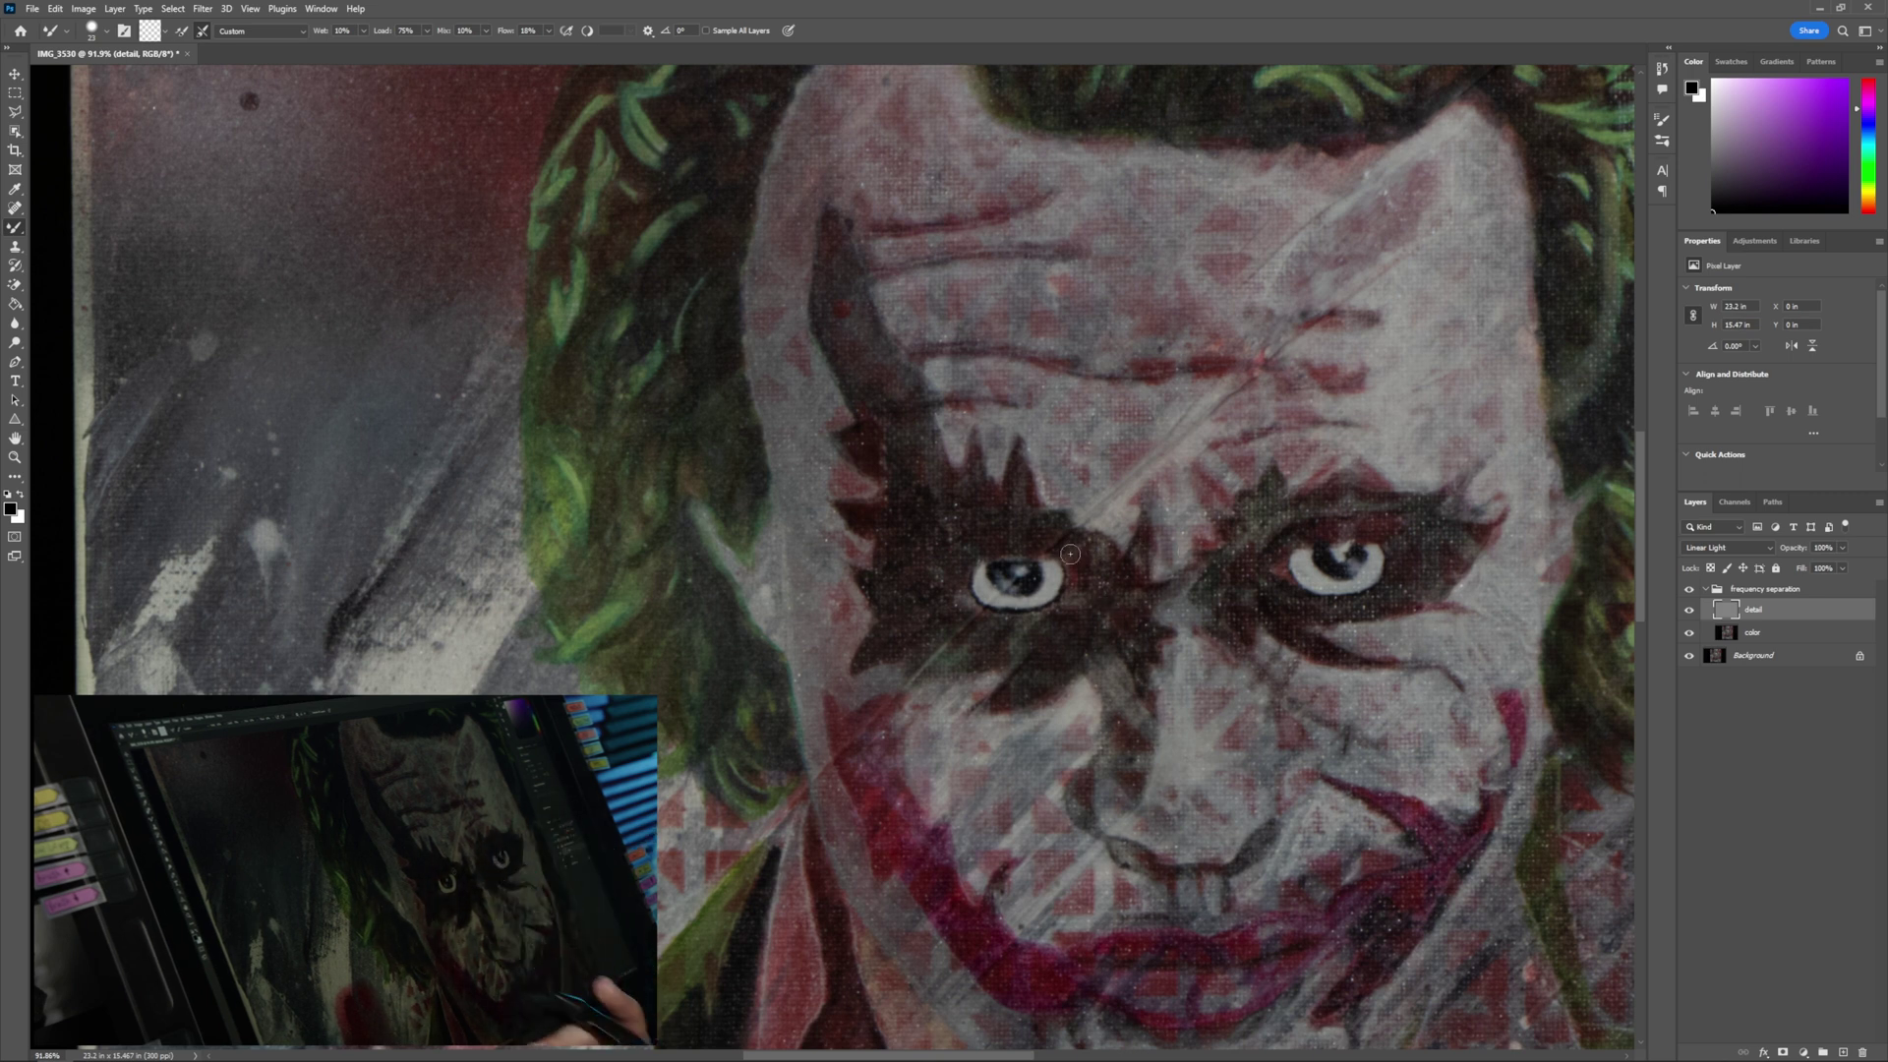
Step: Scroll down to the bottom of the painting with its blue drips and splatters
{"action": "mouse_move", "coordinate": [1639, 521]}
{"action": "left_mouse_down"}
{"action": "mouse_move", "coordinate": [1639, 756]}
{"action": "mouse_move", "coordinate": [1639, 727]}
{"action": "left_mouse_up"}
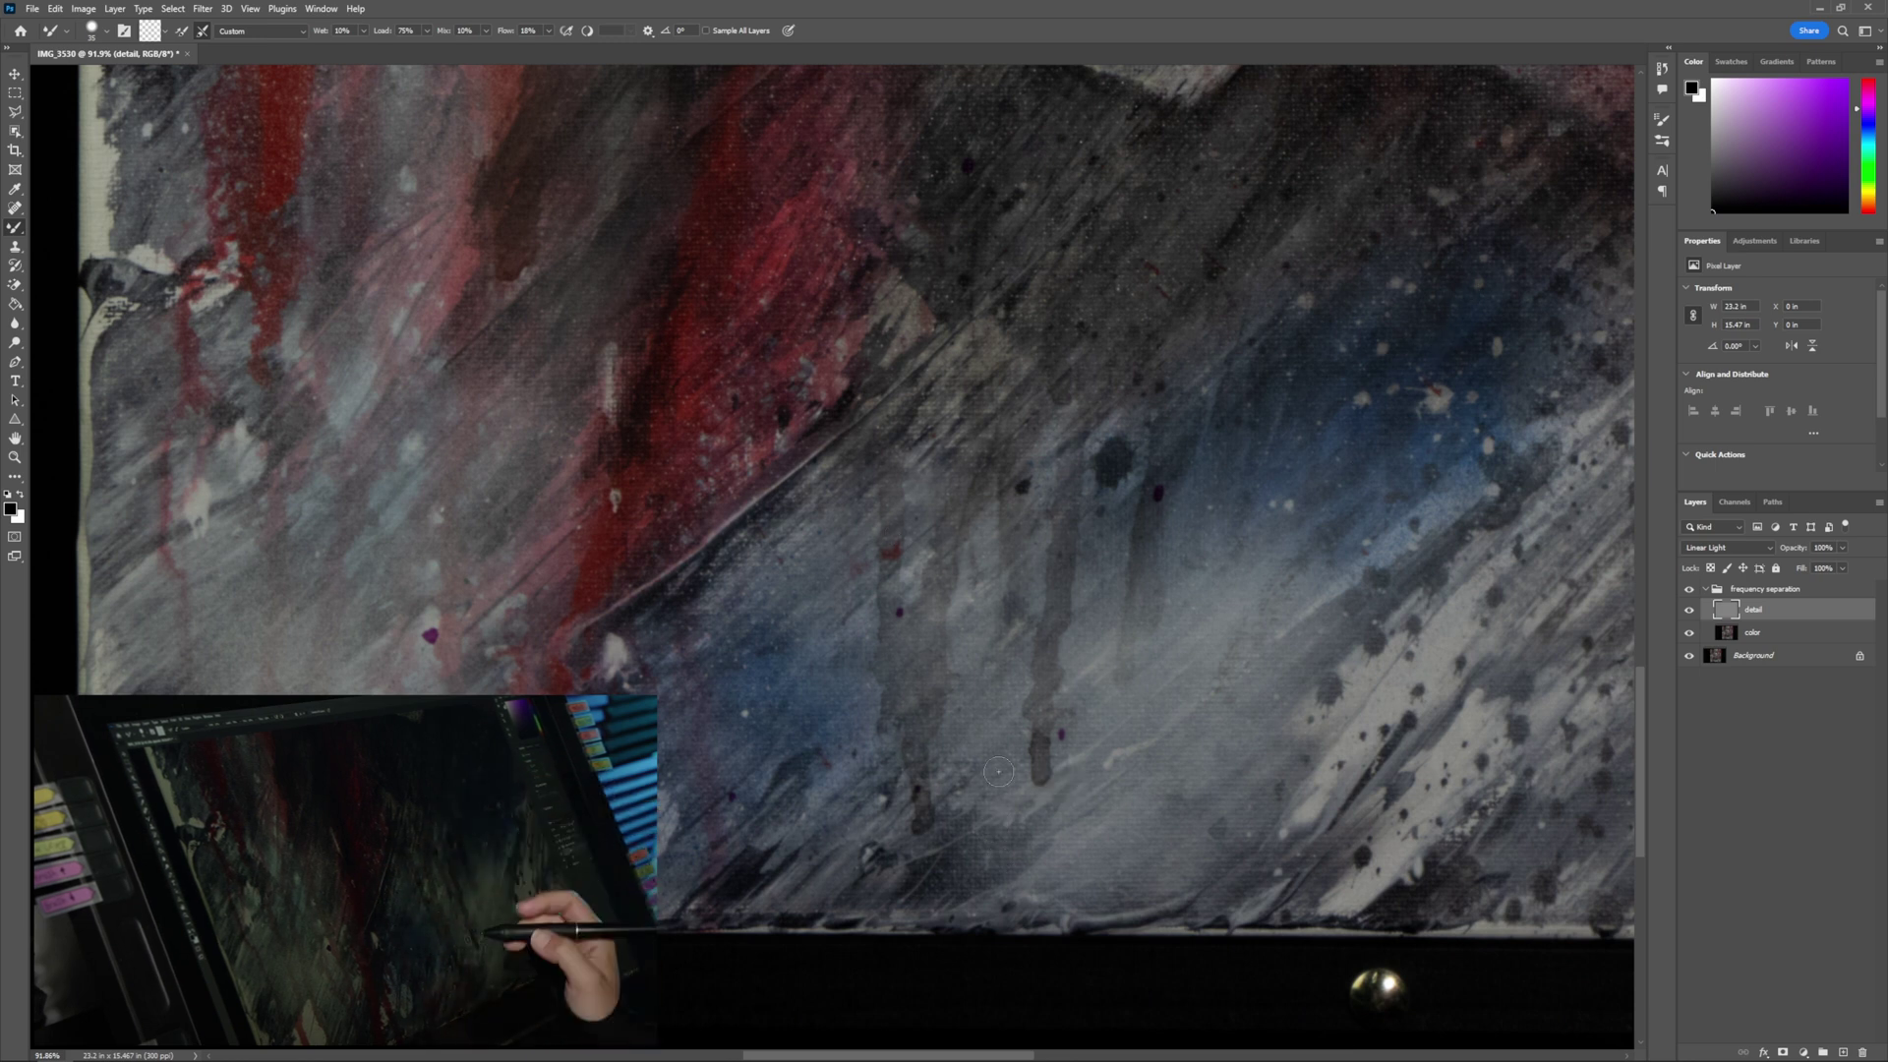
Step: Float the document tab in its own window and load the Mixer Brush with paint
{"action": "left_click_drag", "start_coordinate": [1033, 53], "coordinate": [1032, 53]}
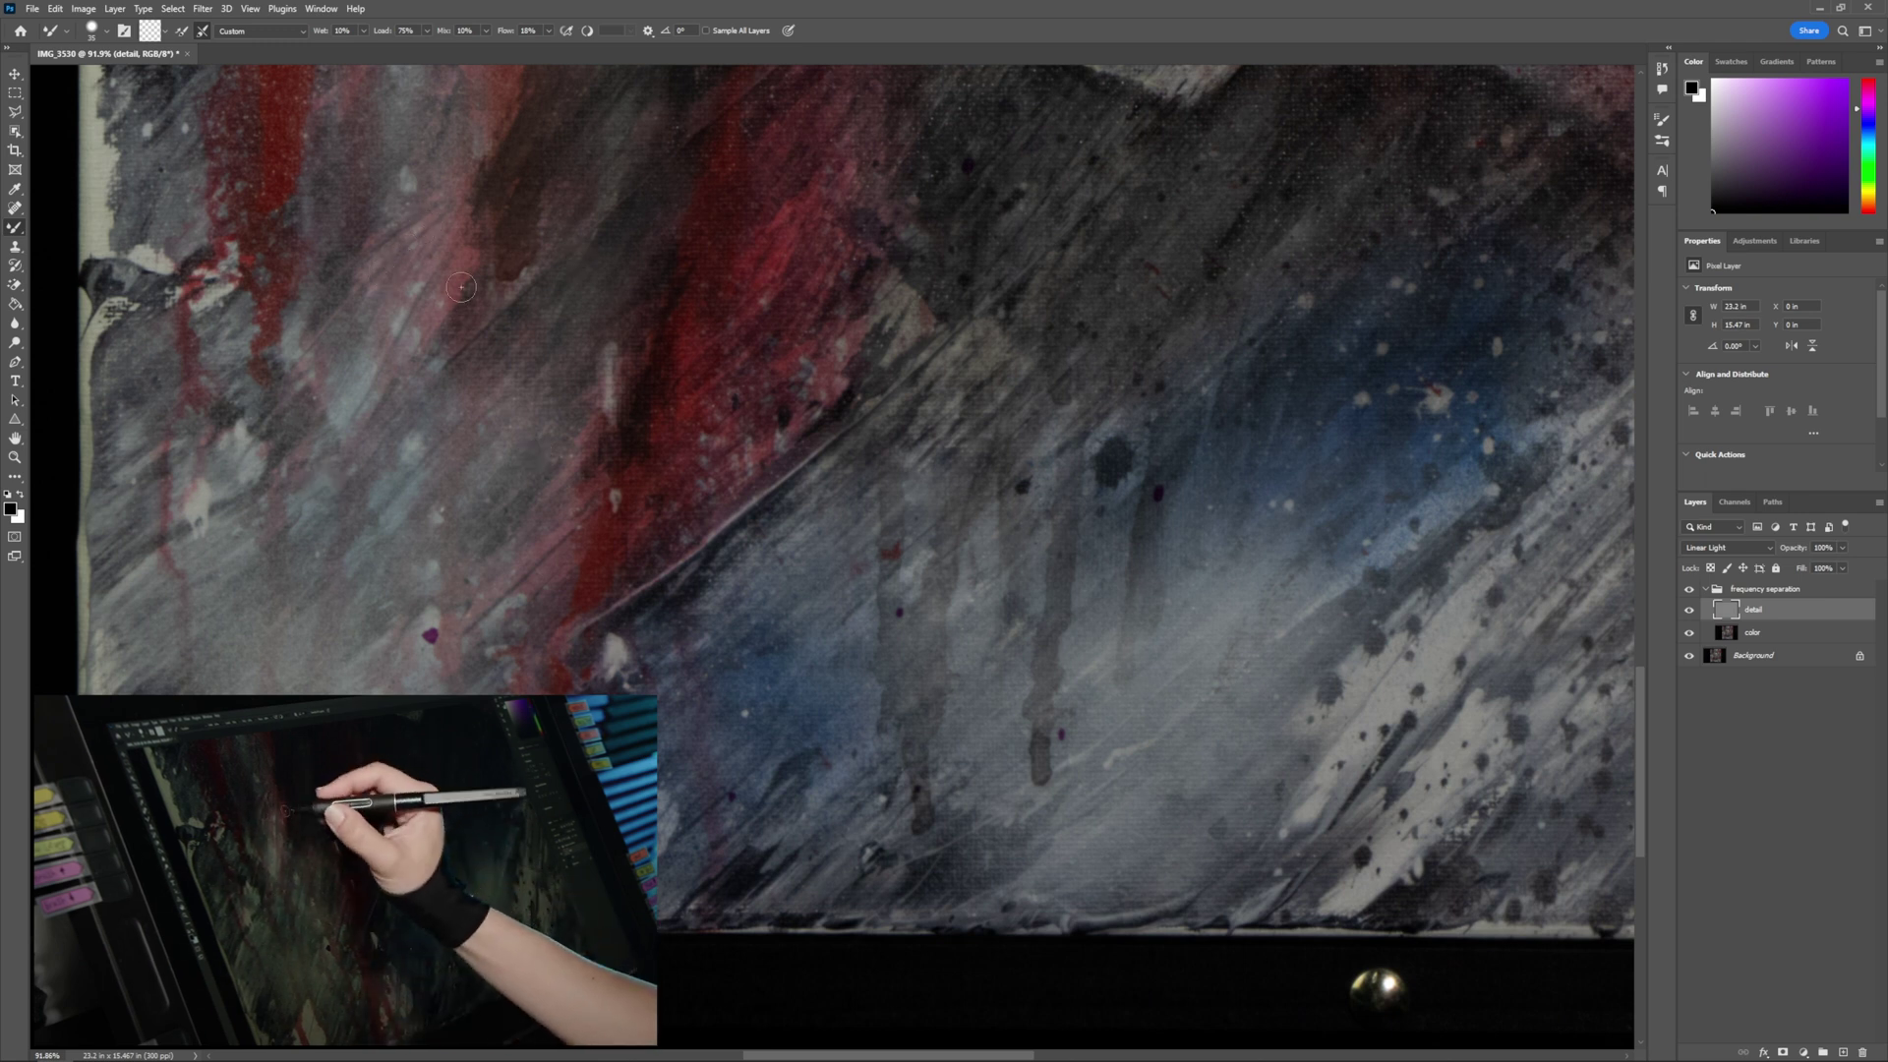
{"action": "left_click", "coordinate": [602, 277], "text": "alt"}
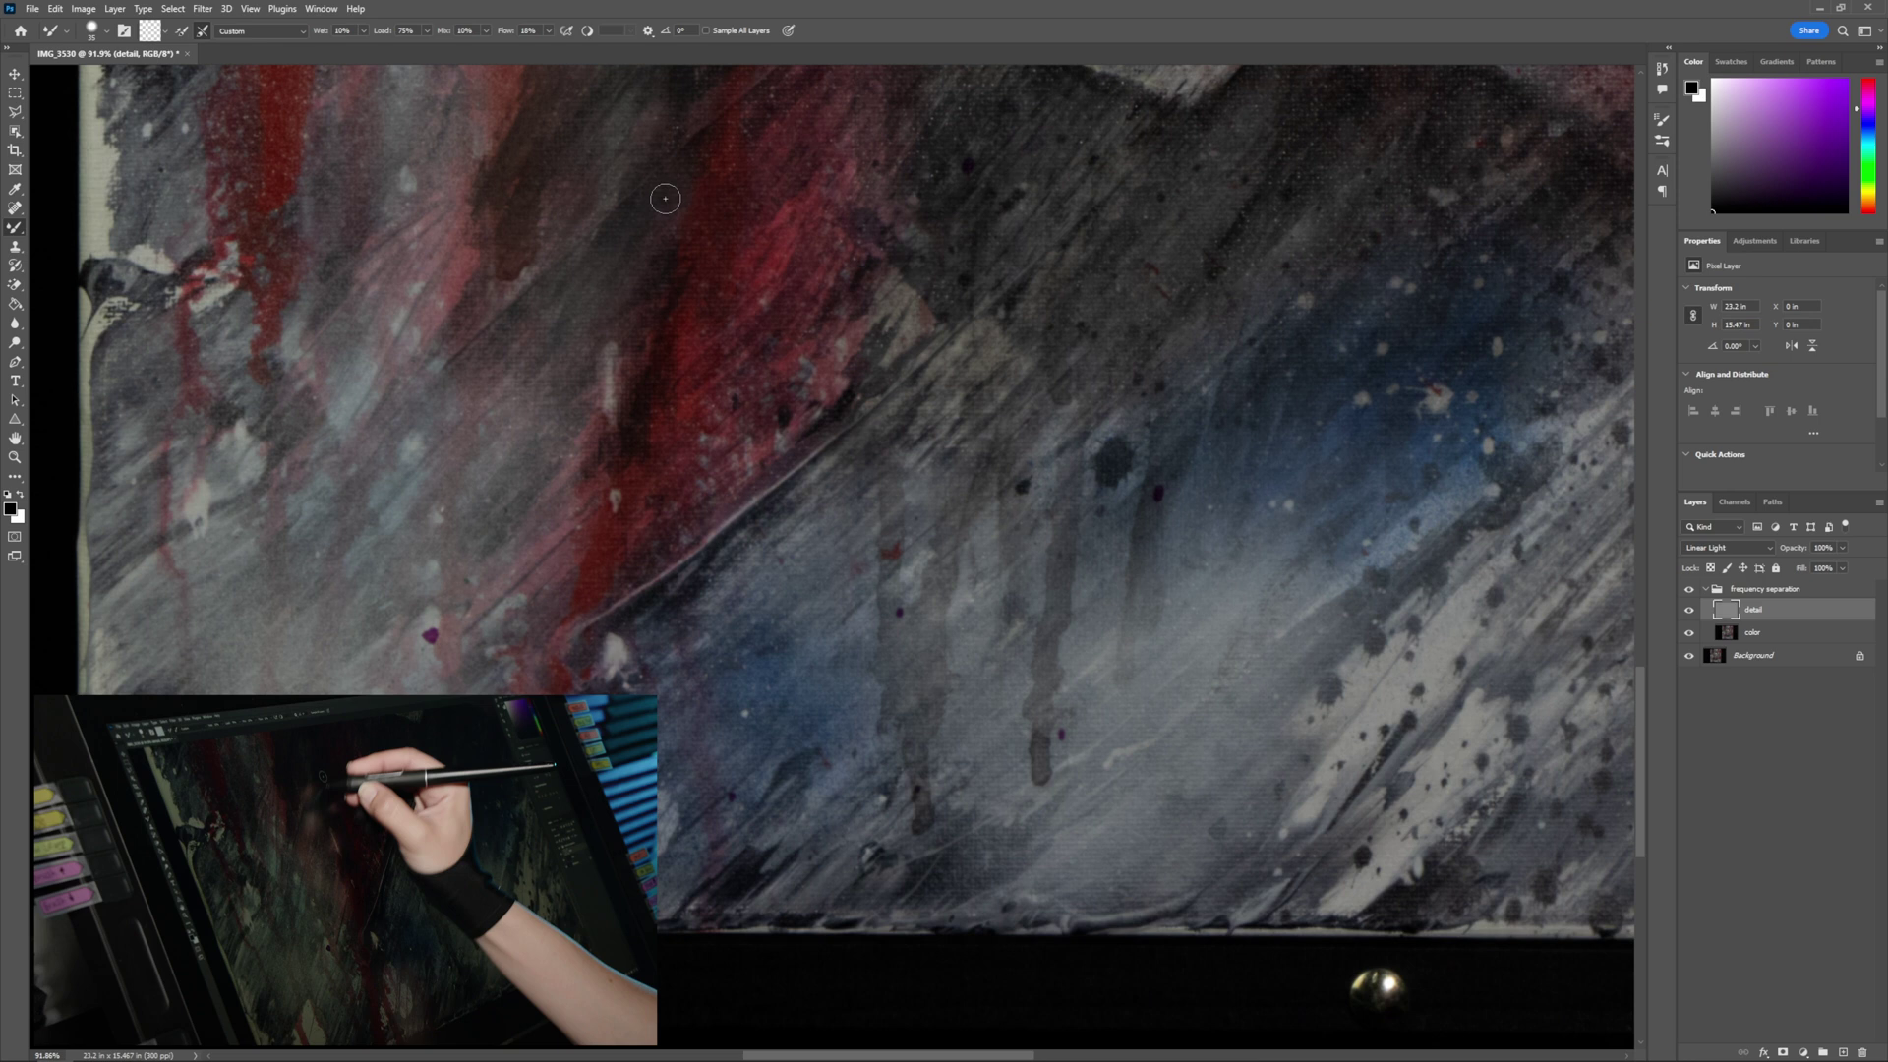
Step: Smooth the canvas texture across the red background streak with Mixer Brush strokes
{"action": "mouse_move", "coordinate": [574, 278]}
{"action": "left_mouse_down"}
{"action": "mouse_move", "coordinate": [633, 219]}
{"action": "mouse_move", "coordinate": [588, 328]}
{"action": "left_mouse_up"}
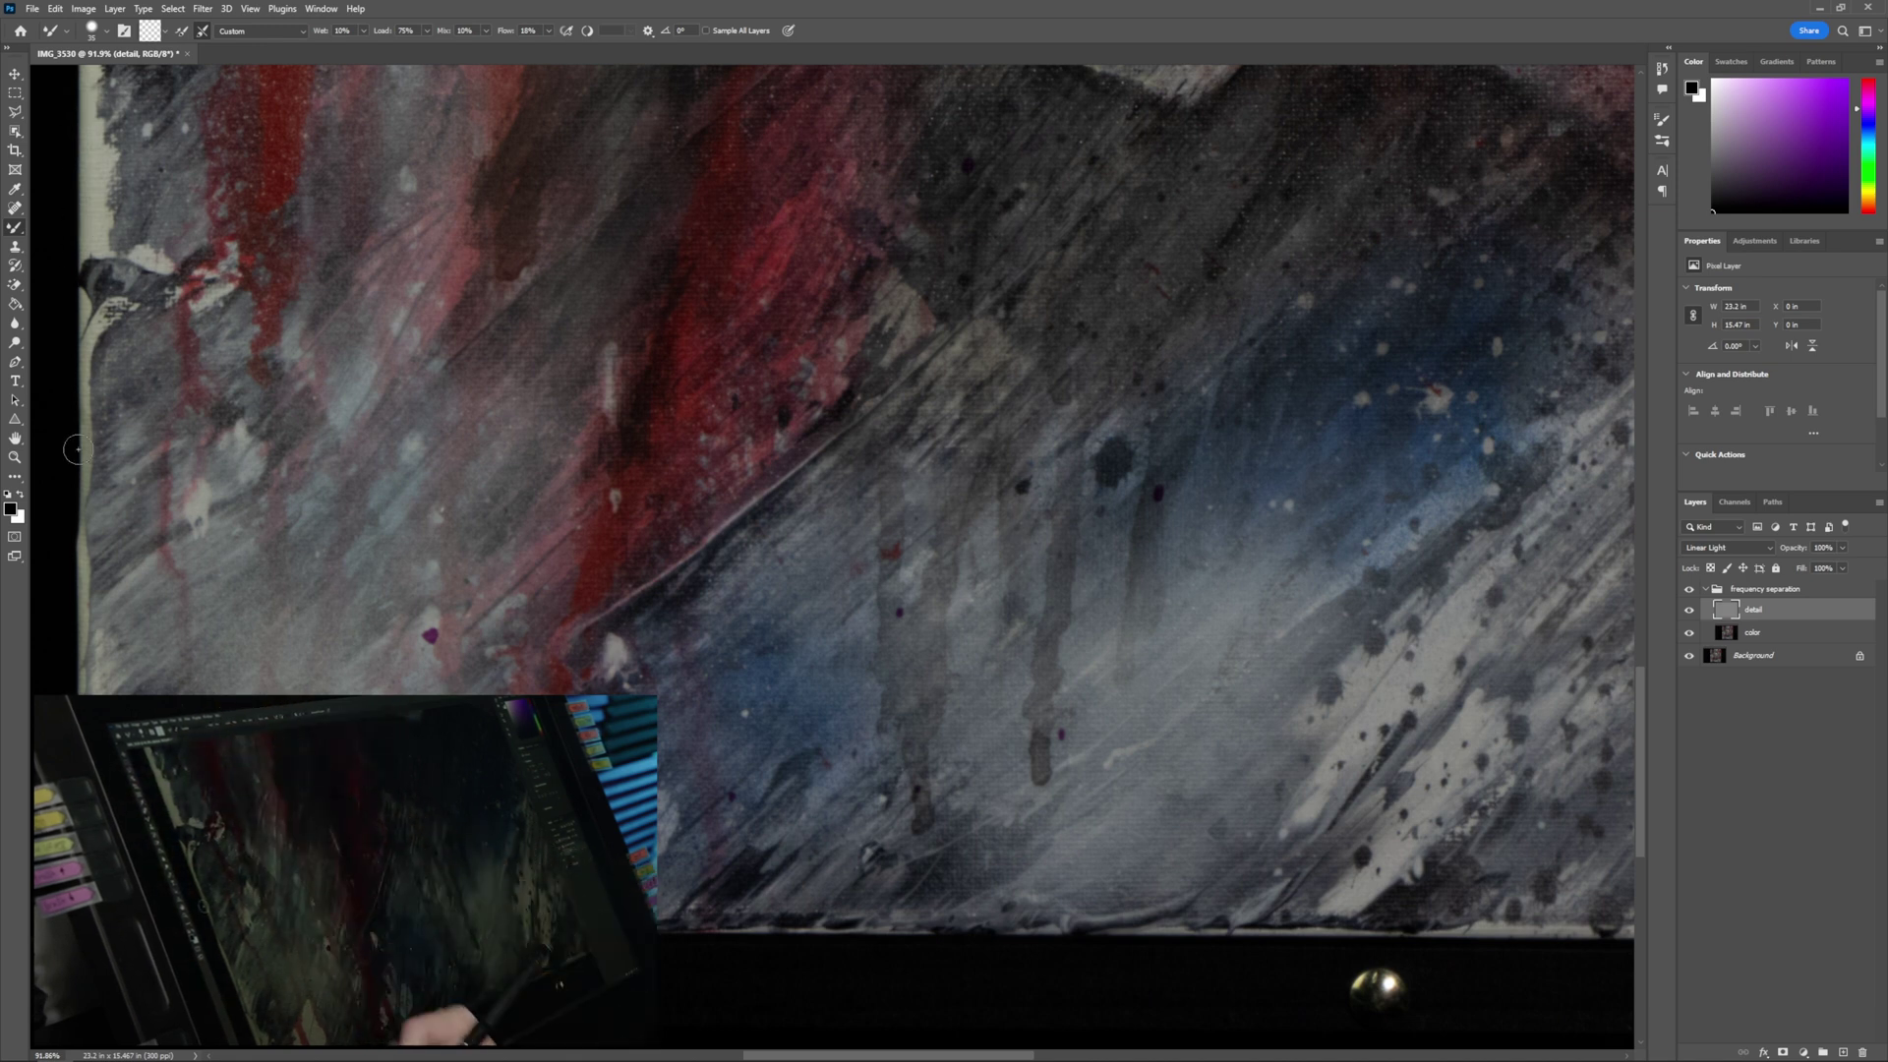
{"action": "left_click_drag", "start_coordinate": [837, 1059], "coordinate": [935, 1060]}
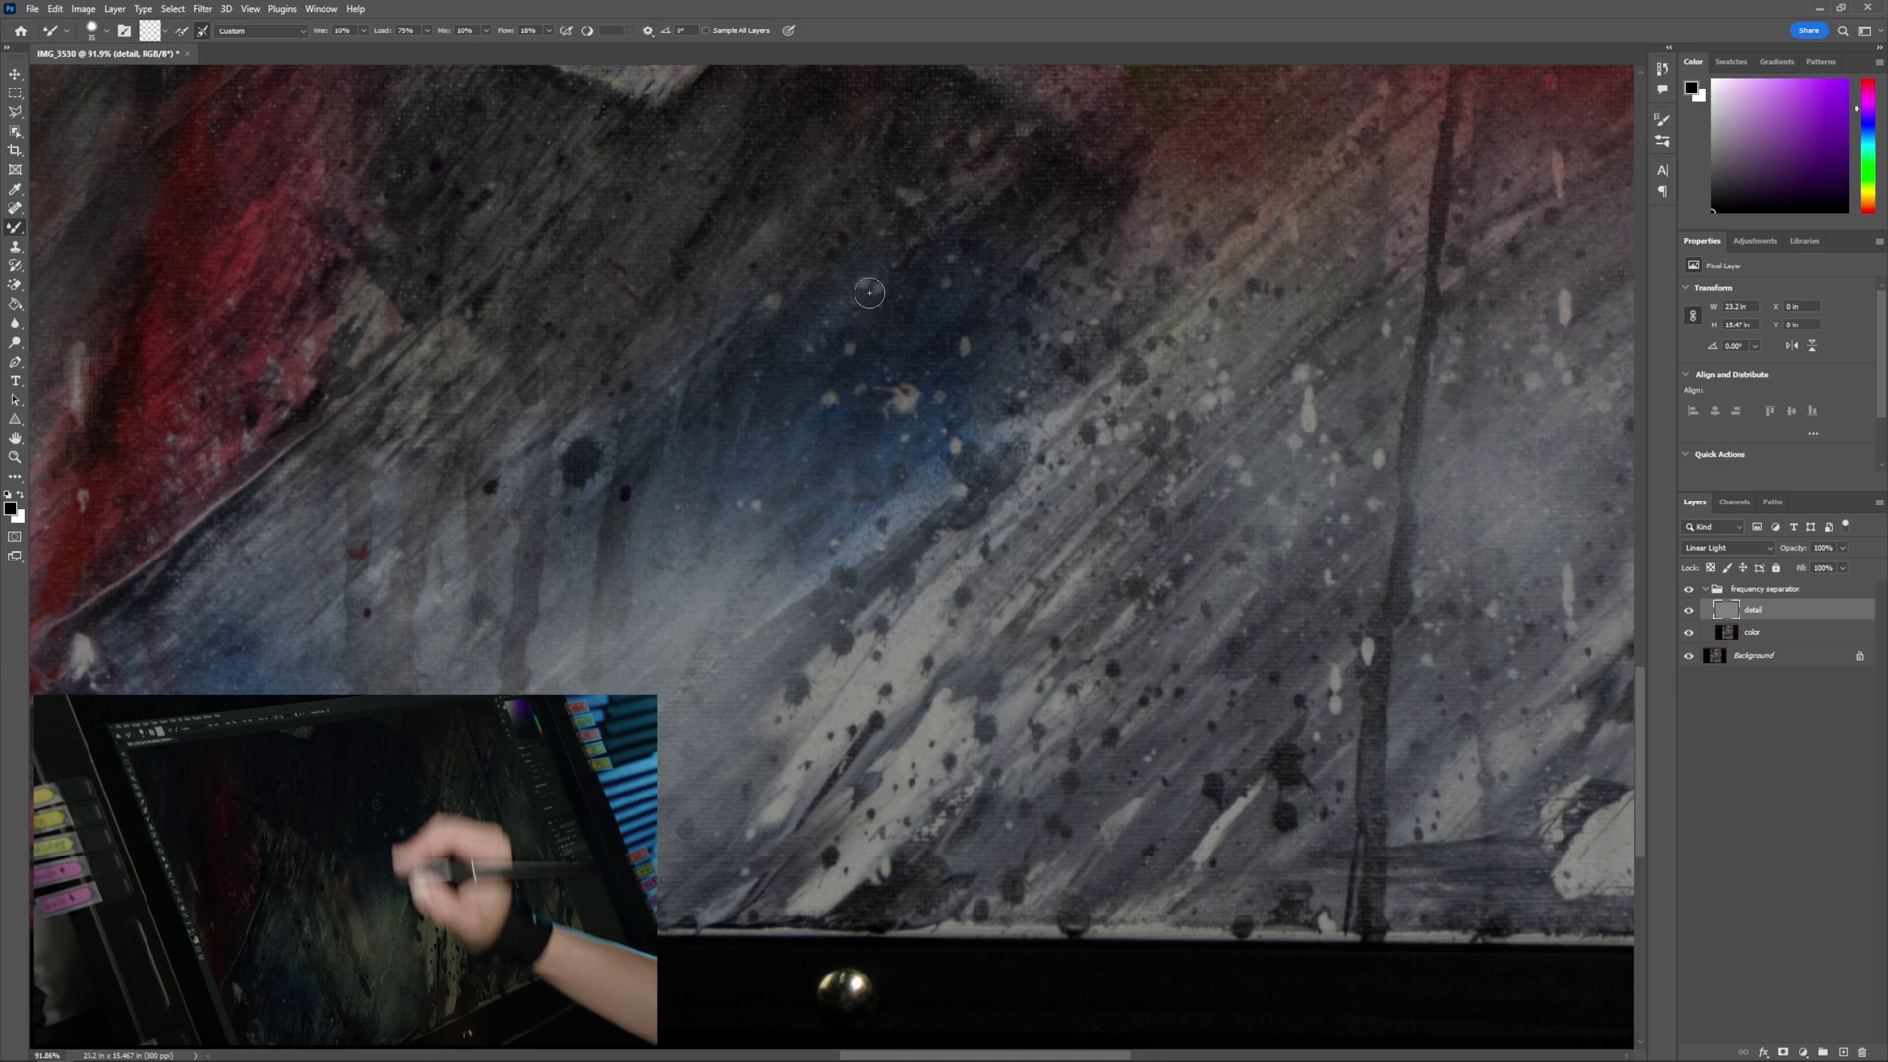
{"action": "left_click_drag", "start_coordinate": [961, 1050], "coordinate": [1029, 1049]}
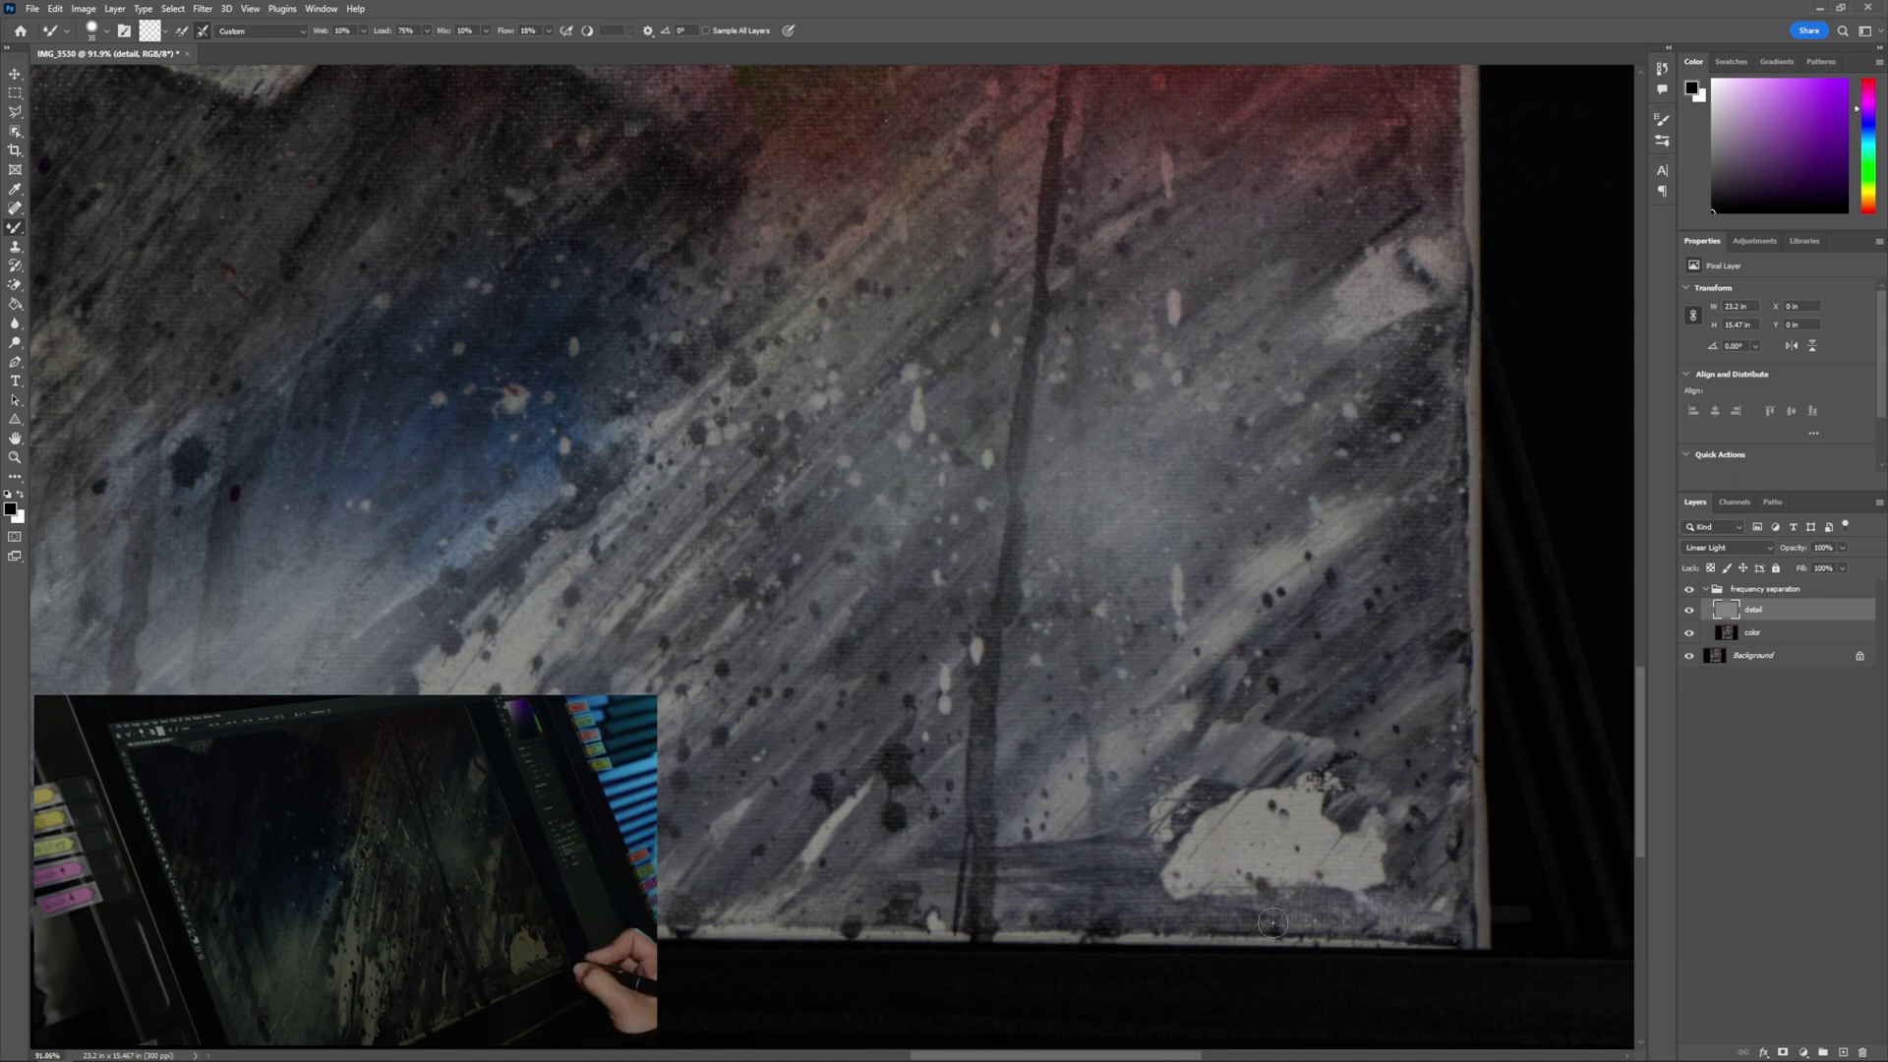
Step: Smooth the canvas texture along the dark drip, then clean the leftover paint off the brush
{"action": "scroll", "coordinate": [874, 784], "scroll_direction": "up", "scroll_amount": 5}
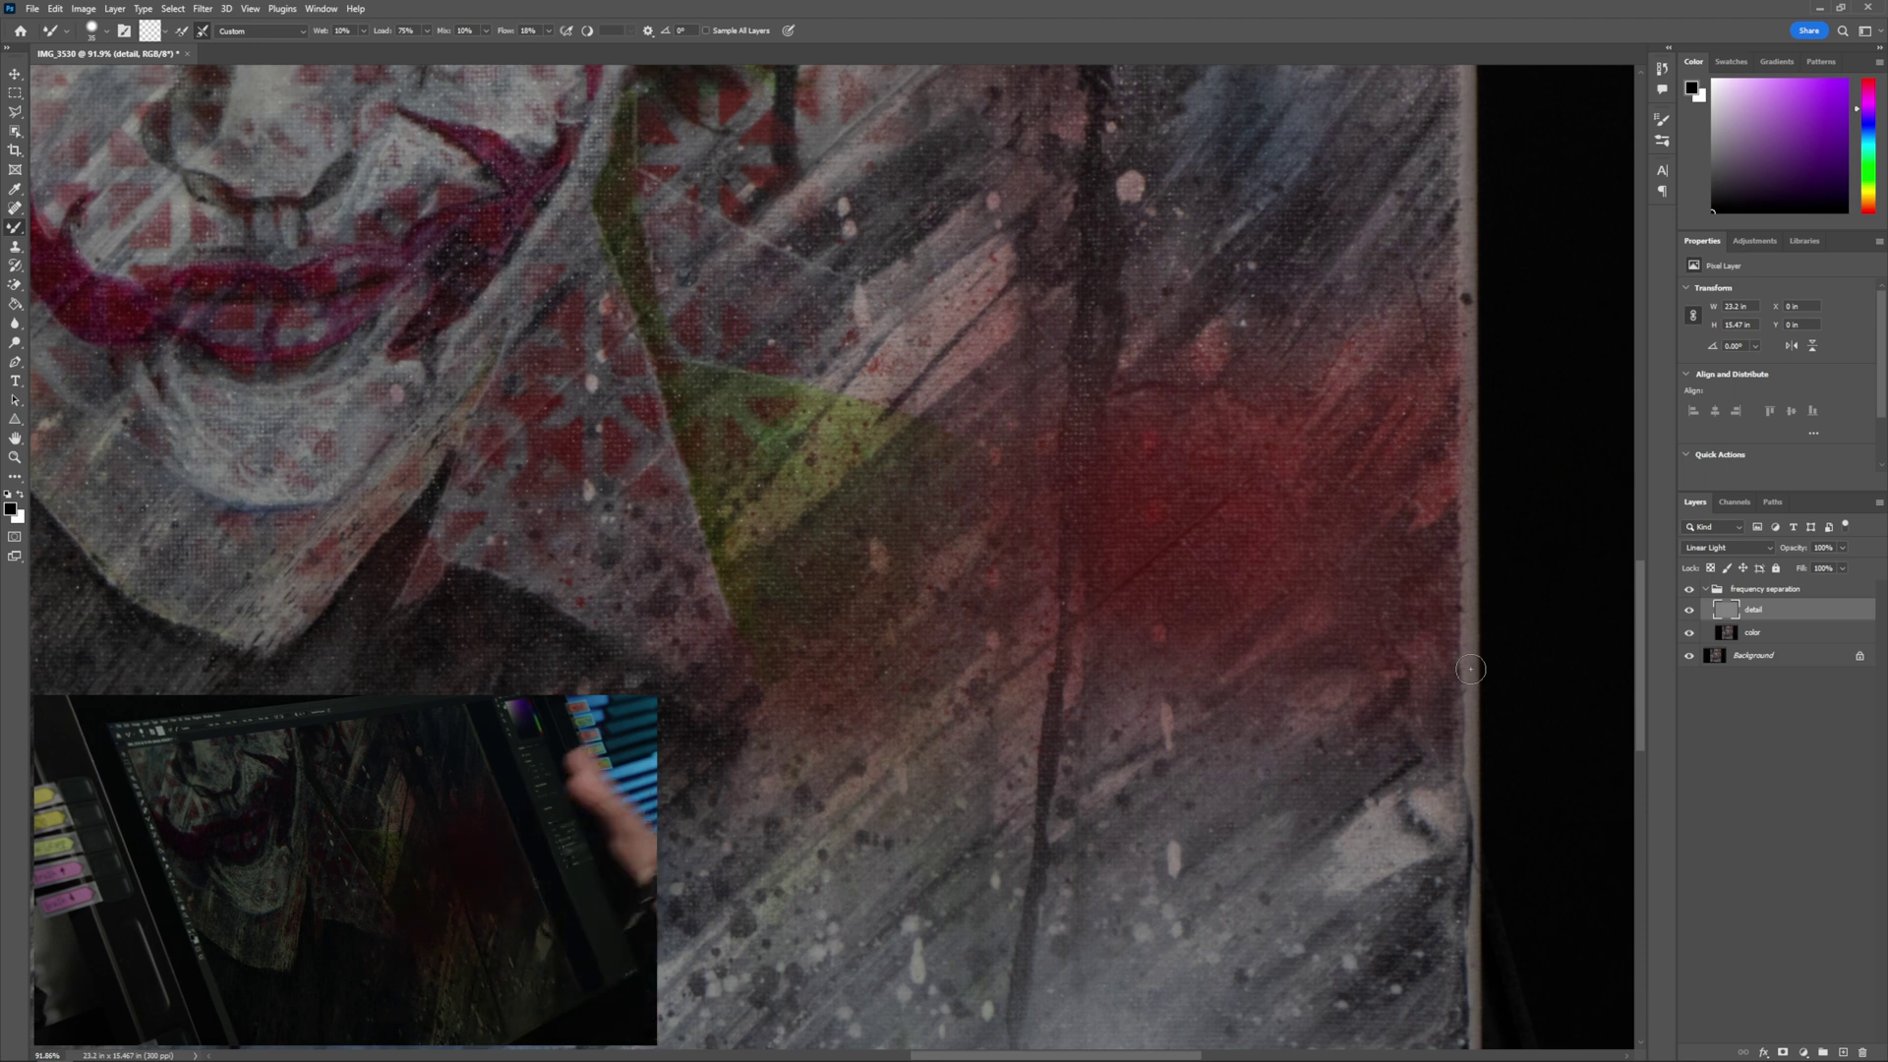
{"action": "left_click_drag", "start_coordinate": [1068, 467], "coordinate": [1074, 493]}
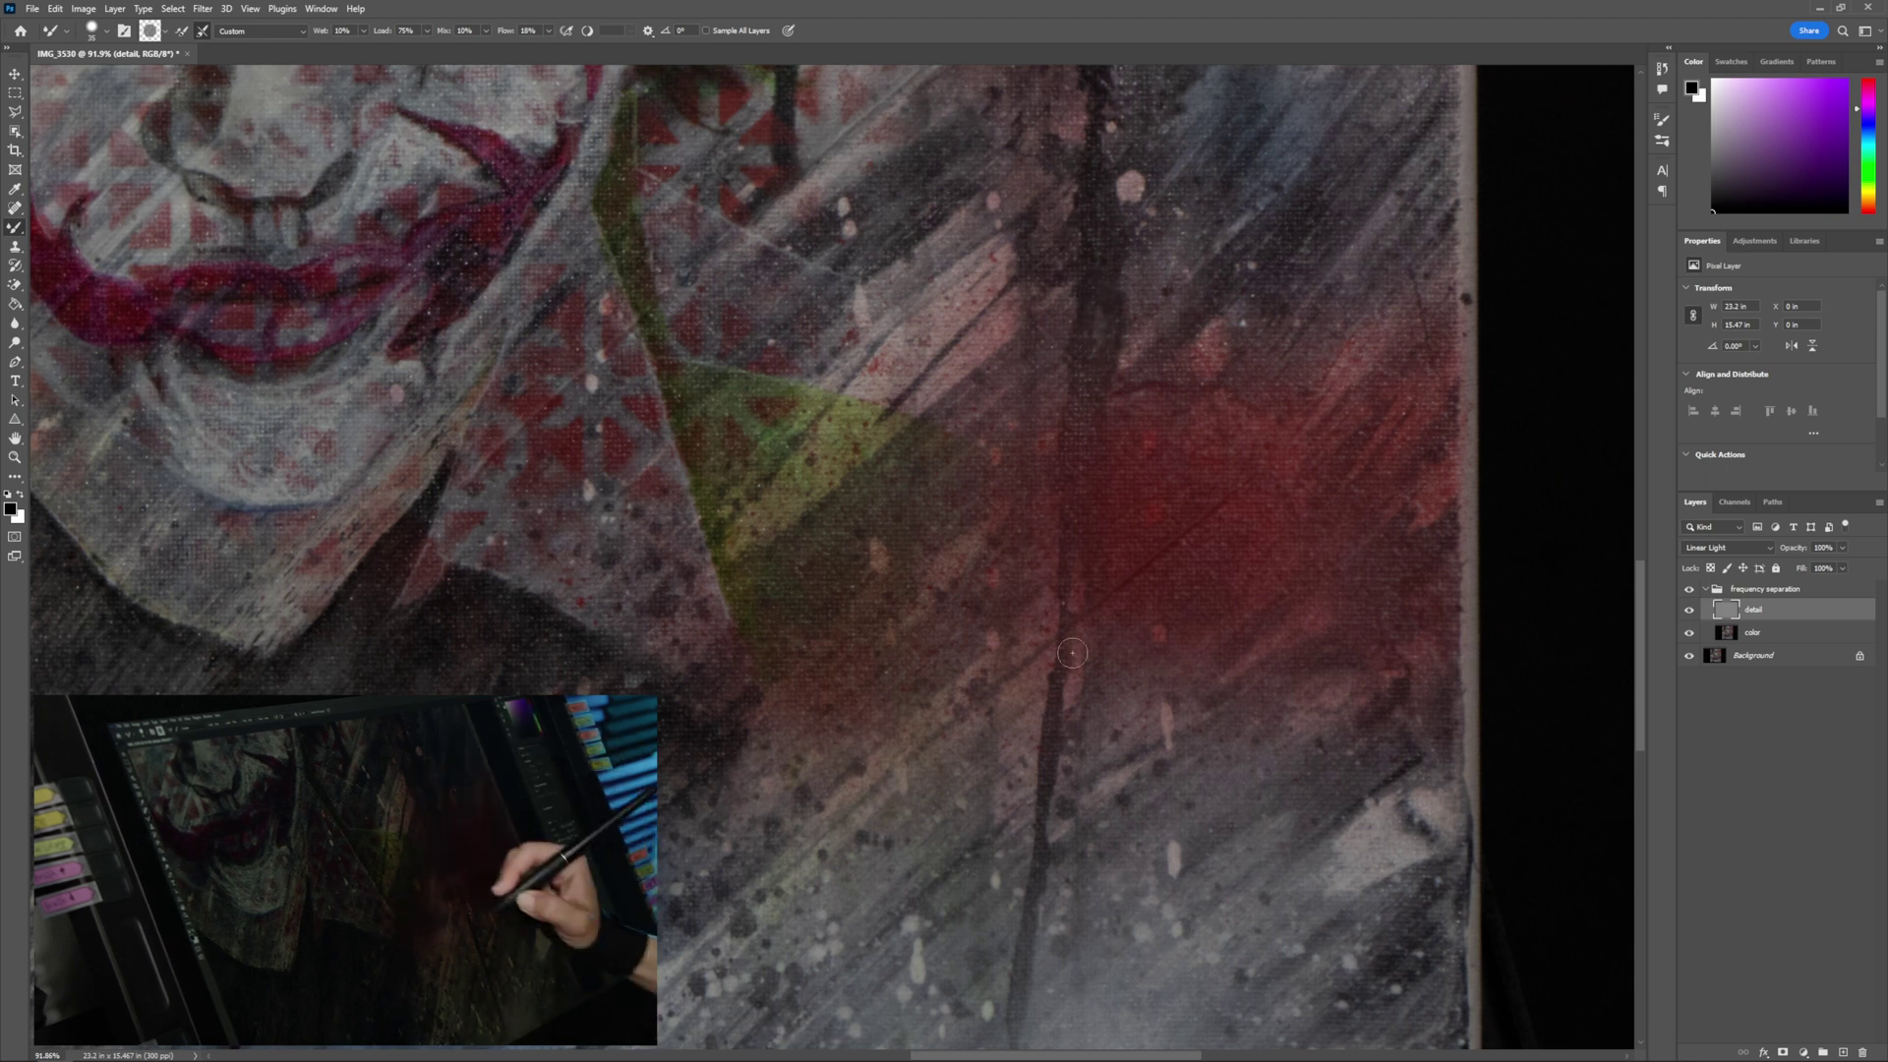
{"action": "left_click", "coordinate": [1612, 582], "text": "alt"}
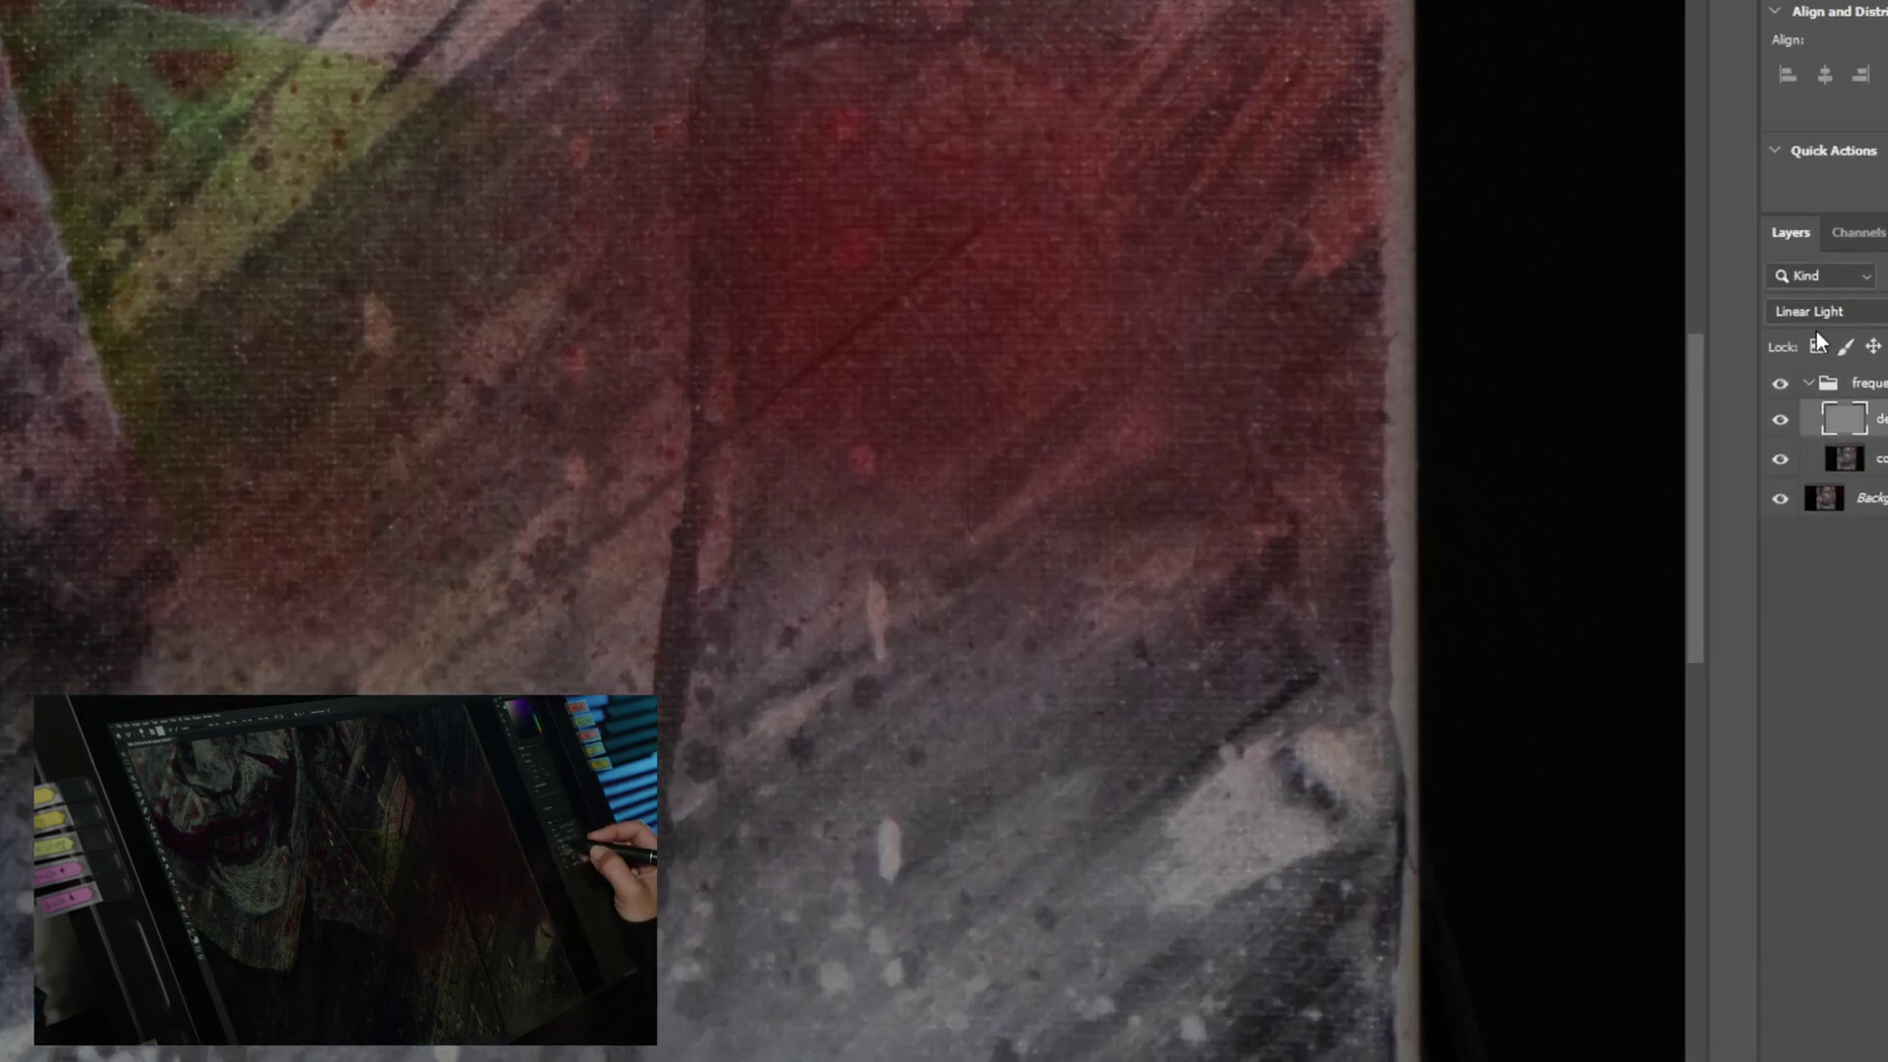
{"action": "left_click", "coordinate": [1781, 383]}
{"action": "left_click", "coordinate": [1783, 386]}
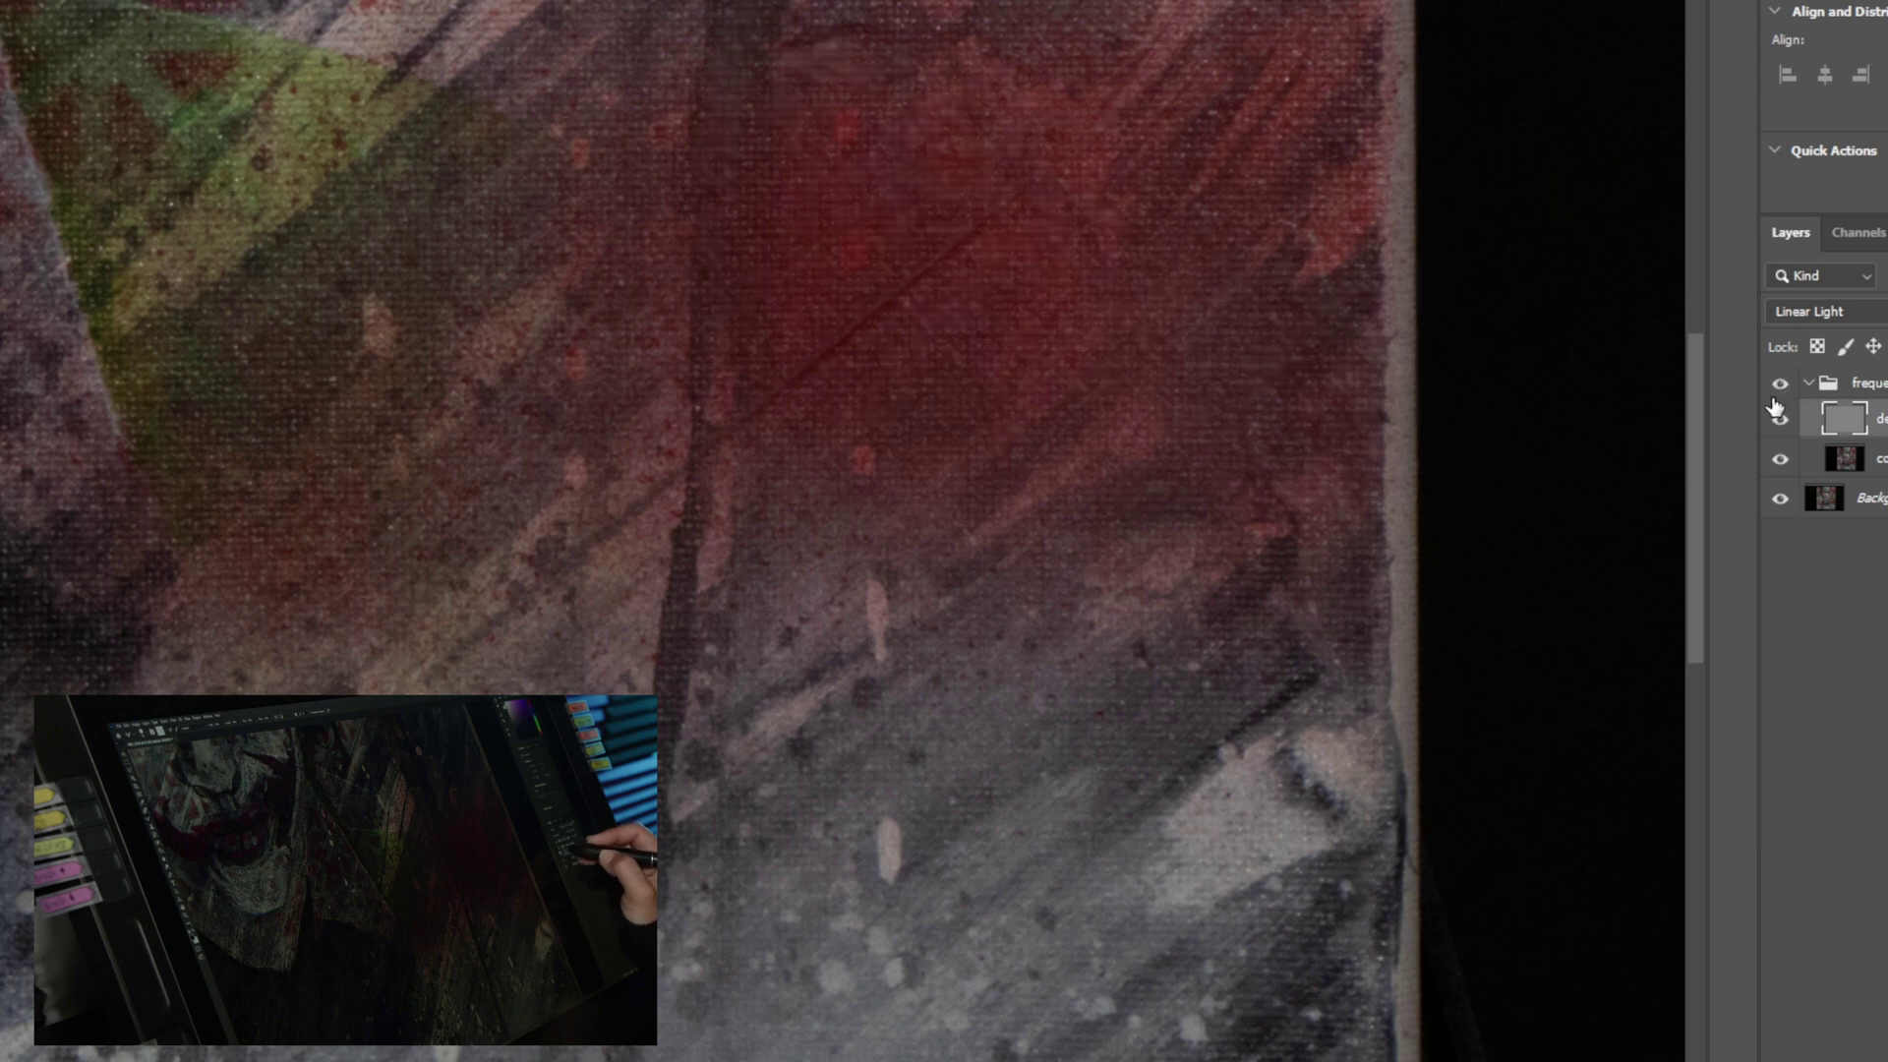